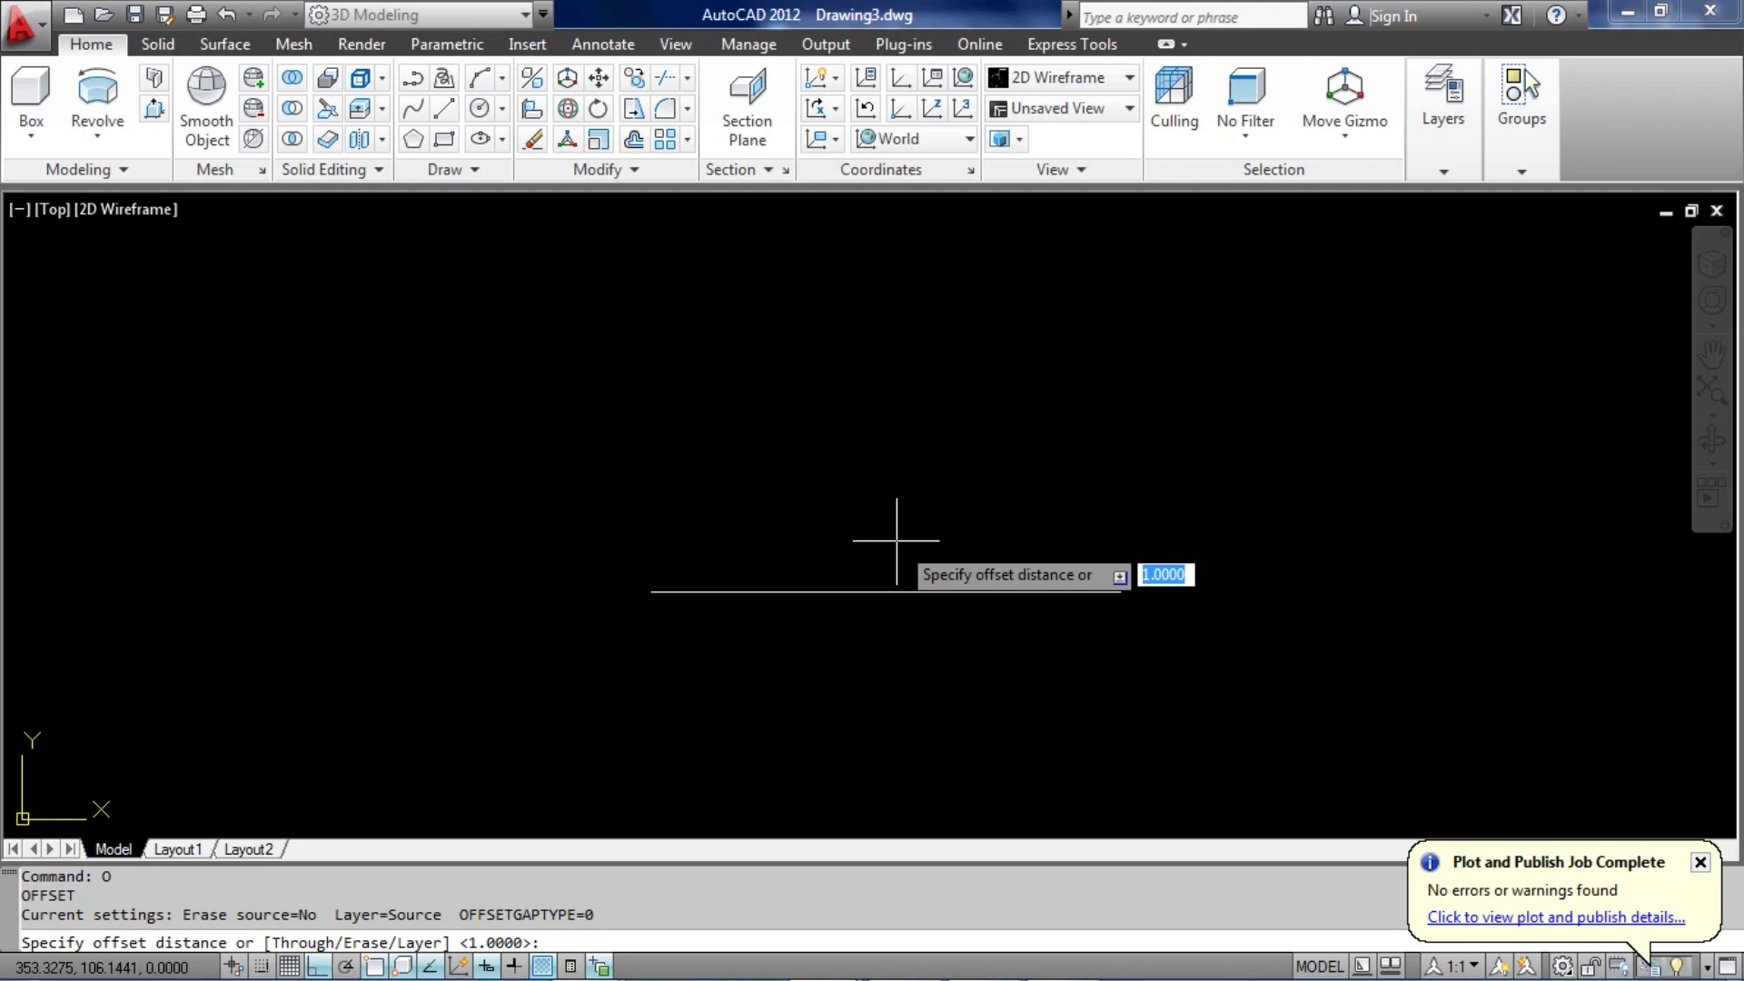
Offset the horizontal line upward twice at a distance of 15 to make three parallel lines
{"action": "key", "text": "Return"}
{"action": "left_click", "coordinate": [898, 591]}
{"action": "left_click", "coordinate": [864, 523]}
{"action": "left_click", "coordinate": [868, 499]}
{"action": "left_click", "coordinate": [884, 428]}
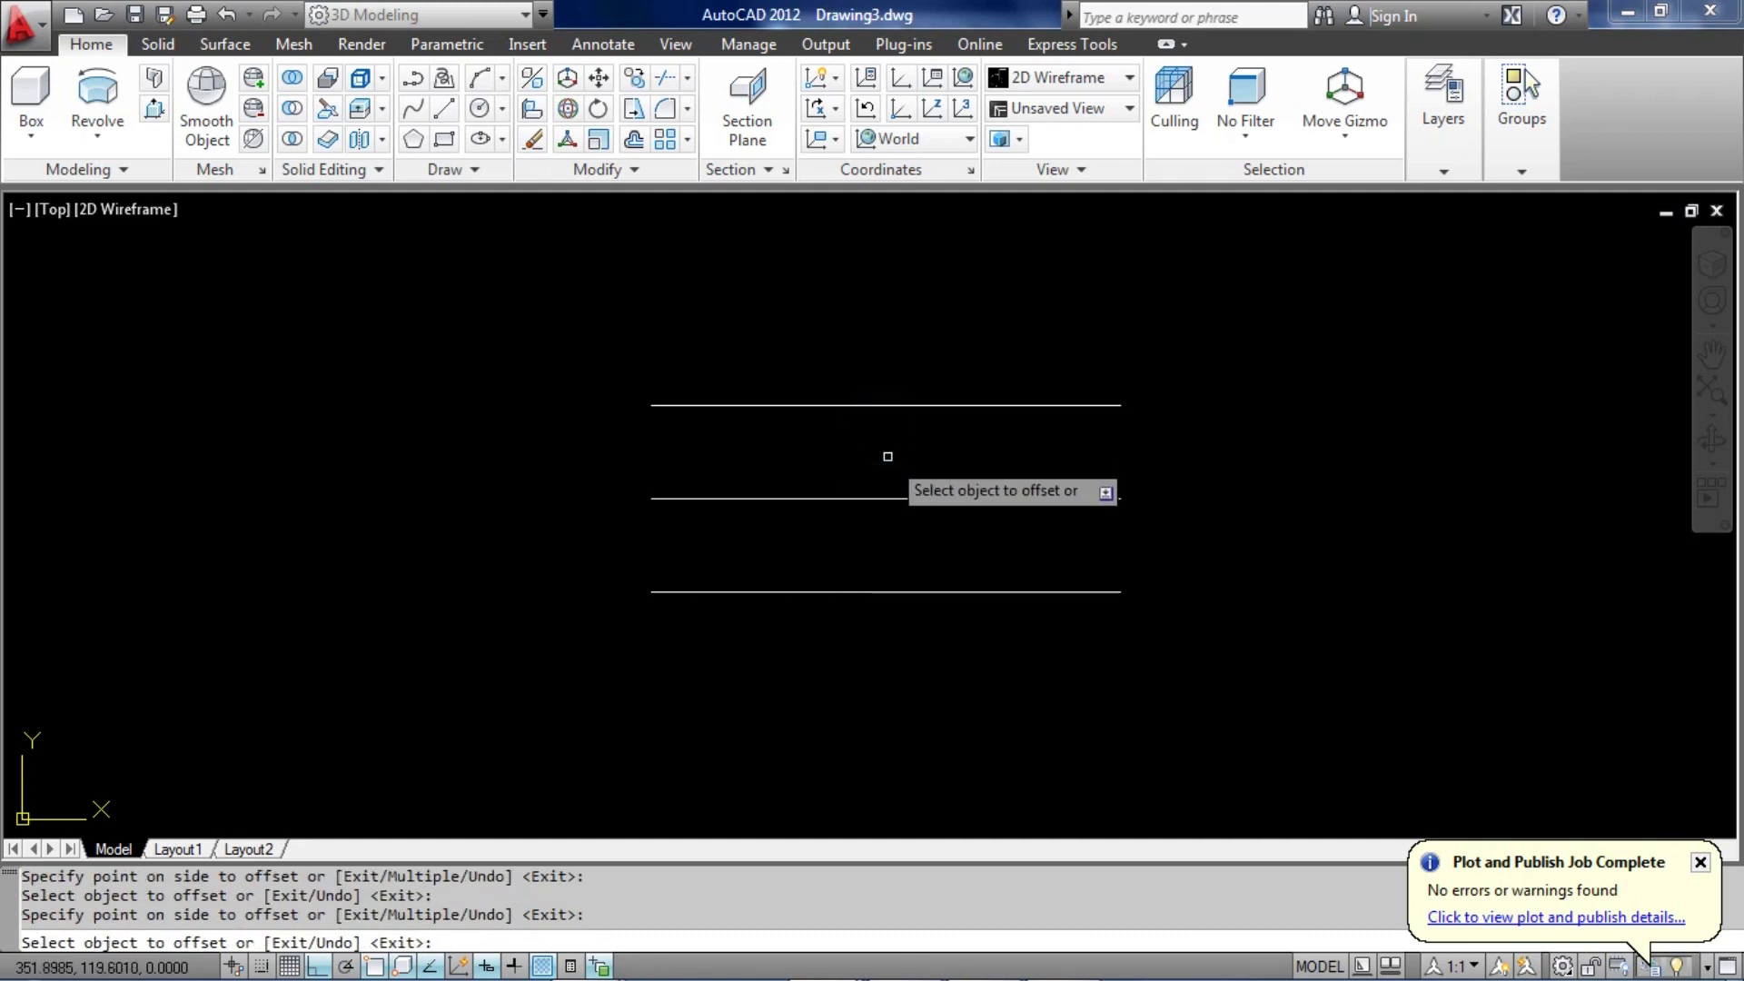
{"action": "middle_click_drag", "start_coordinate": [891, 478], "coordinate": [896, 584]}
{"action": "key", "text": "Return"}
Offset the topmost horizontal line upward by 10
{"action": "left_click", "coordinate": [895, 582]}
{"action": "left_click", "coordinate": [871, 481]}
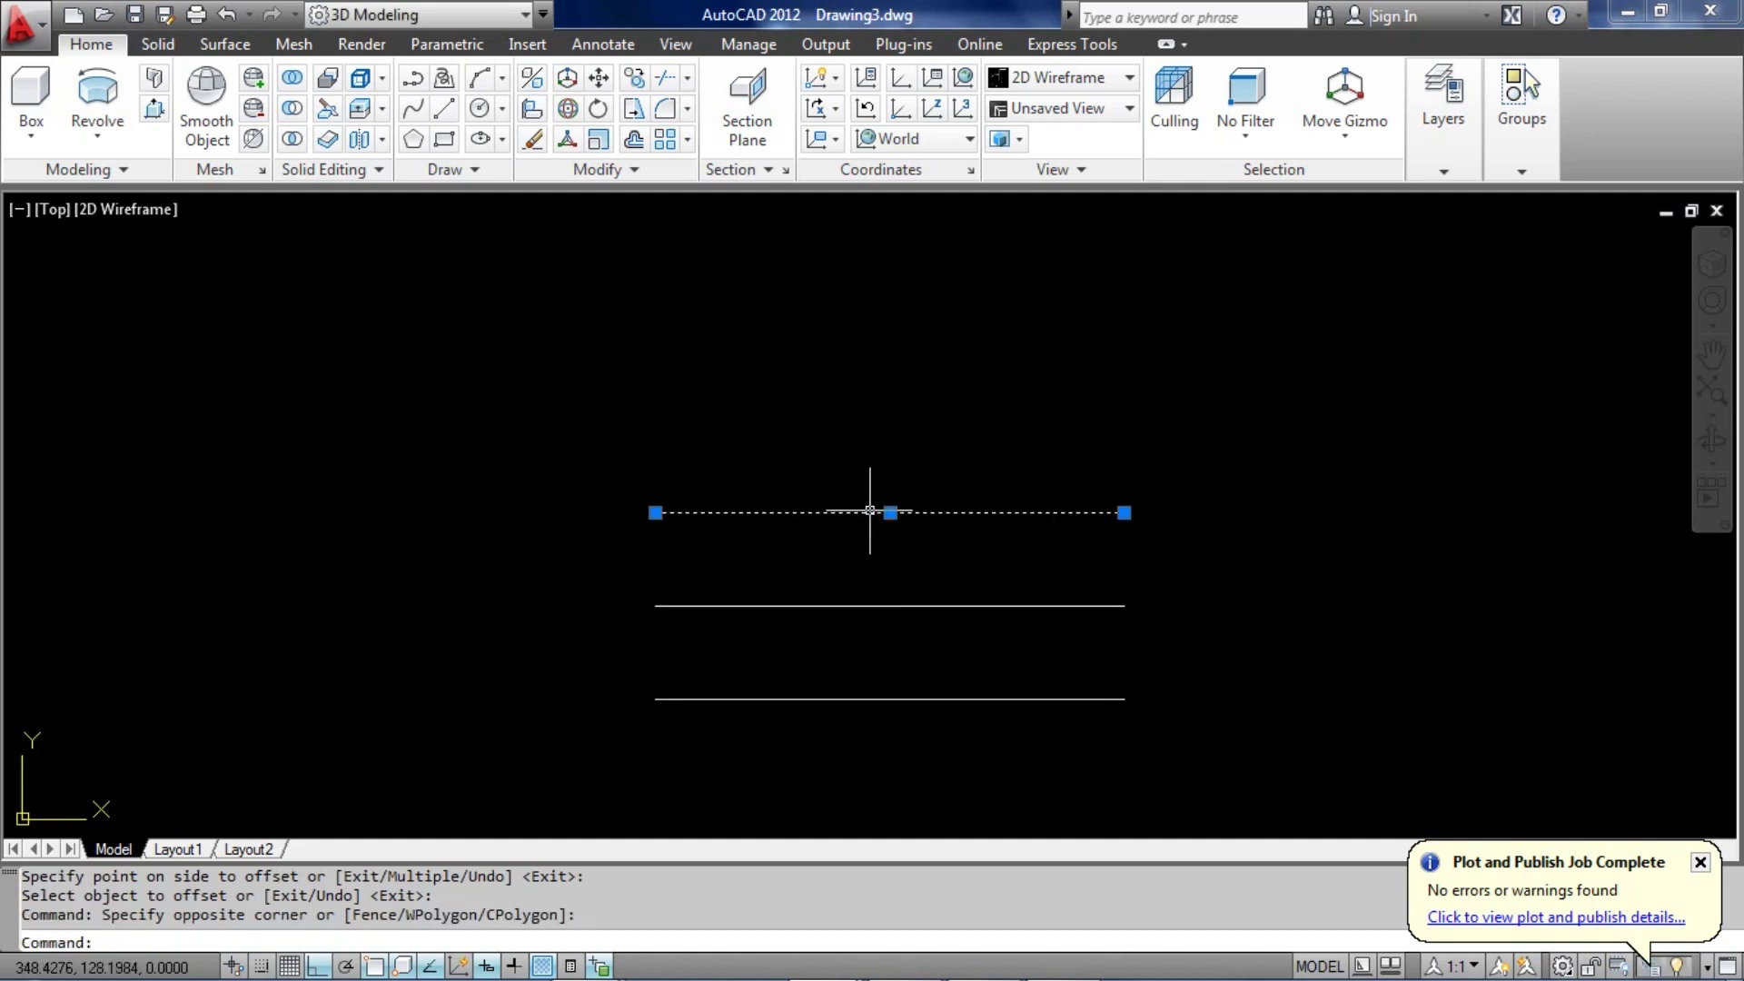
{"action": "key", "text": "Return"}
{"action": "type", "text": "10"}
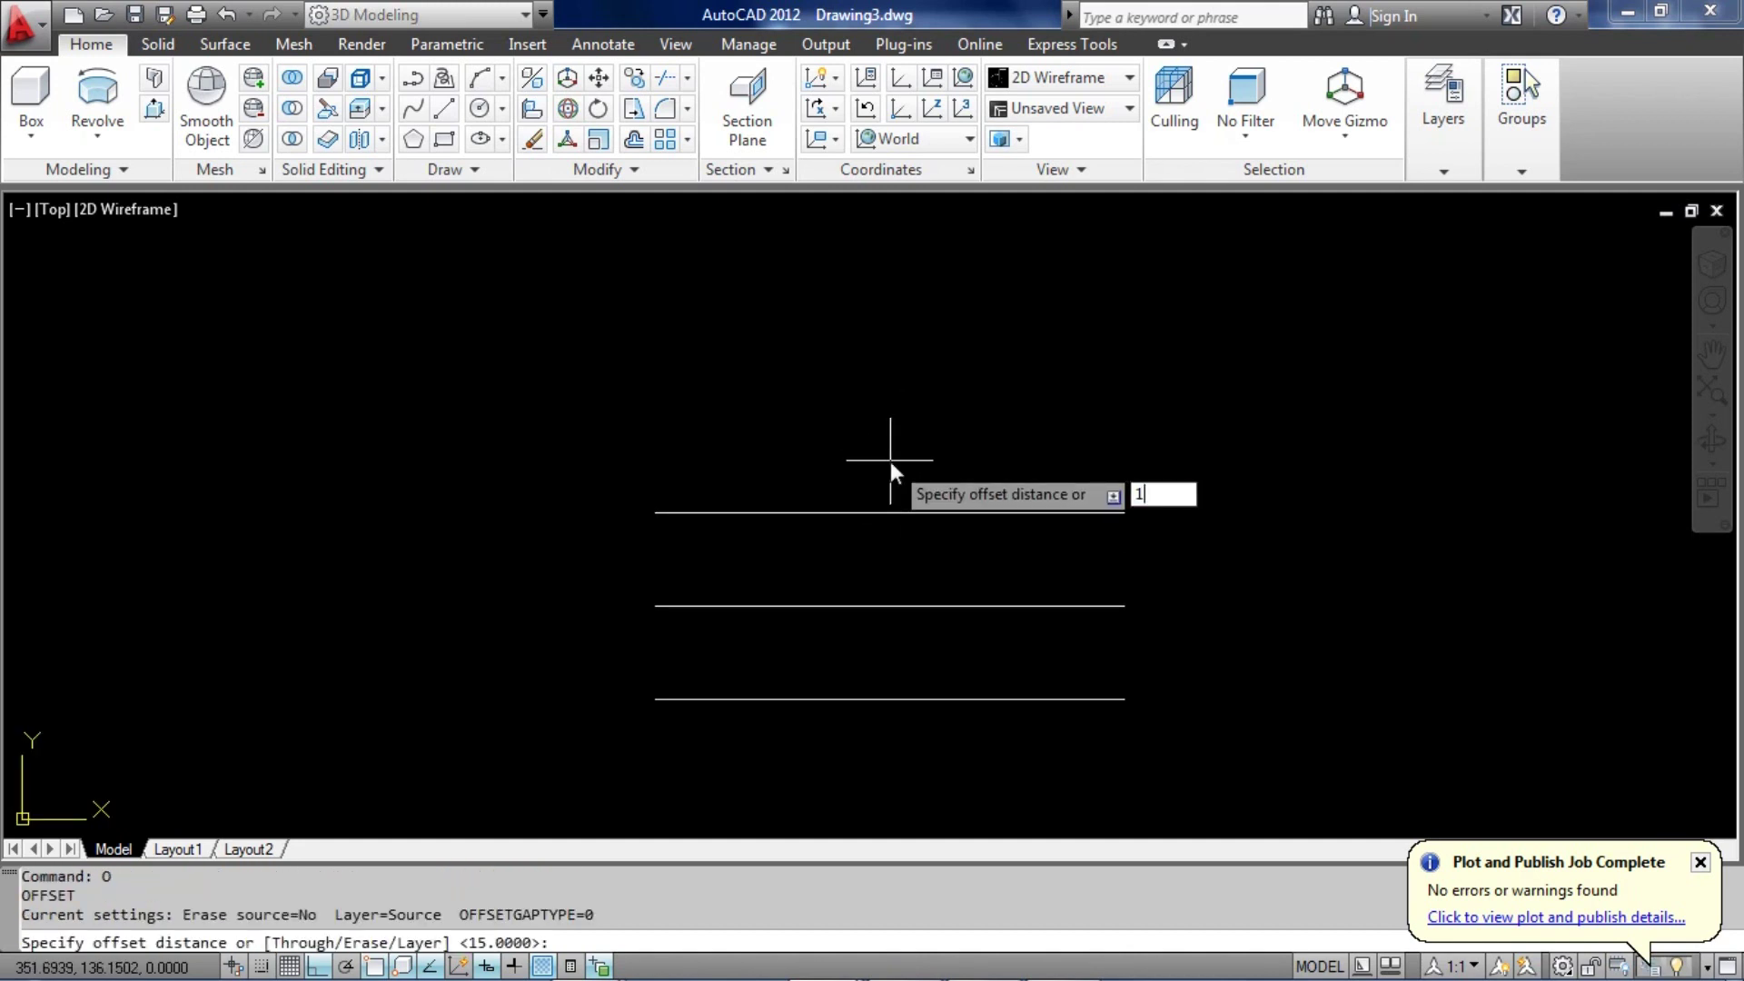
{"action": "key", "text": "Return"}
{"action": "left_click", "coordinate": [1008, 405]}
{"action": "key", "text": "Return"}
Use Lengthen with the Total option to set the second line from the bottom to 68 long
{"action": "scroll", "coordinate": [990, 600], "scroll_direction": "up", "scroll_amount": 2}
{"action": "left_click", "coordinate": [991, 601]}
{"action": "left_click", "coordinate": [872, 495]}
{"action": "middle_click_drag", "start_coordinate": [900, 596], "coordinate": [855, 640]}
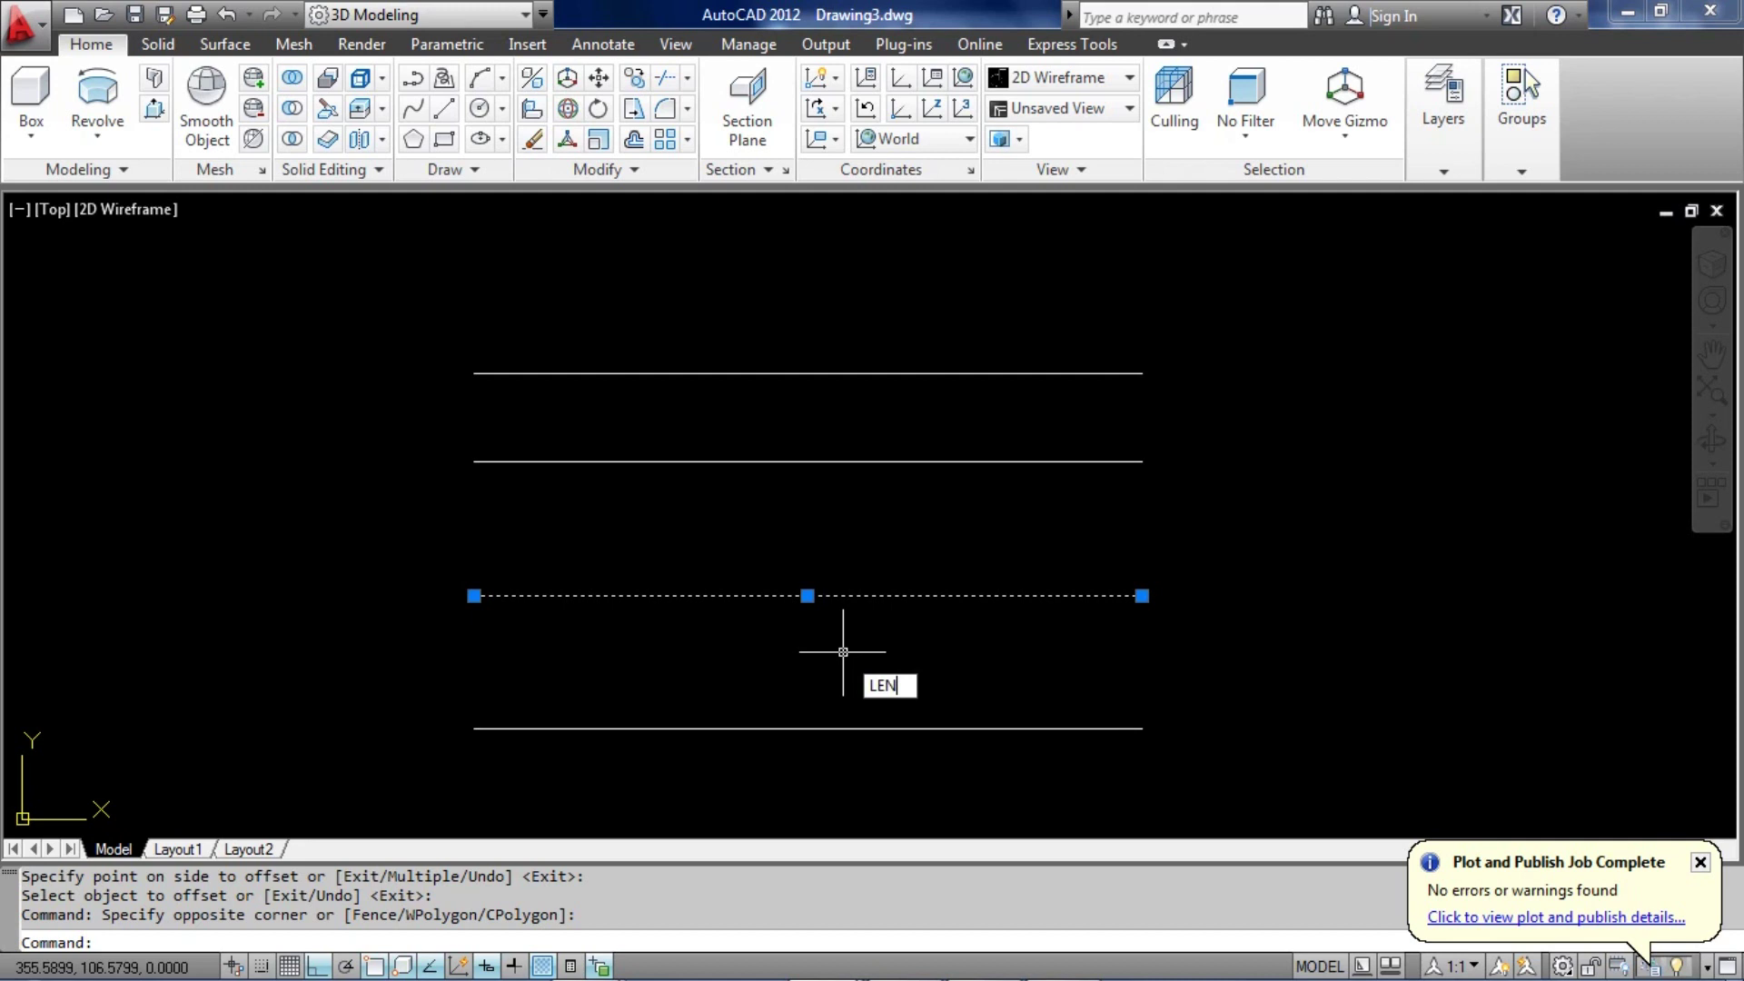
{"action": "key", "text": "Return"}
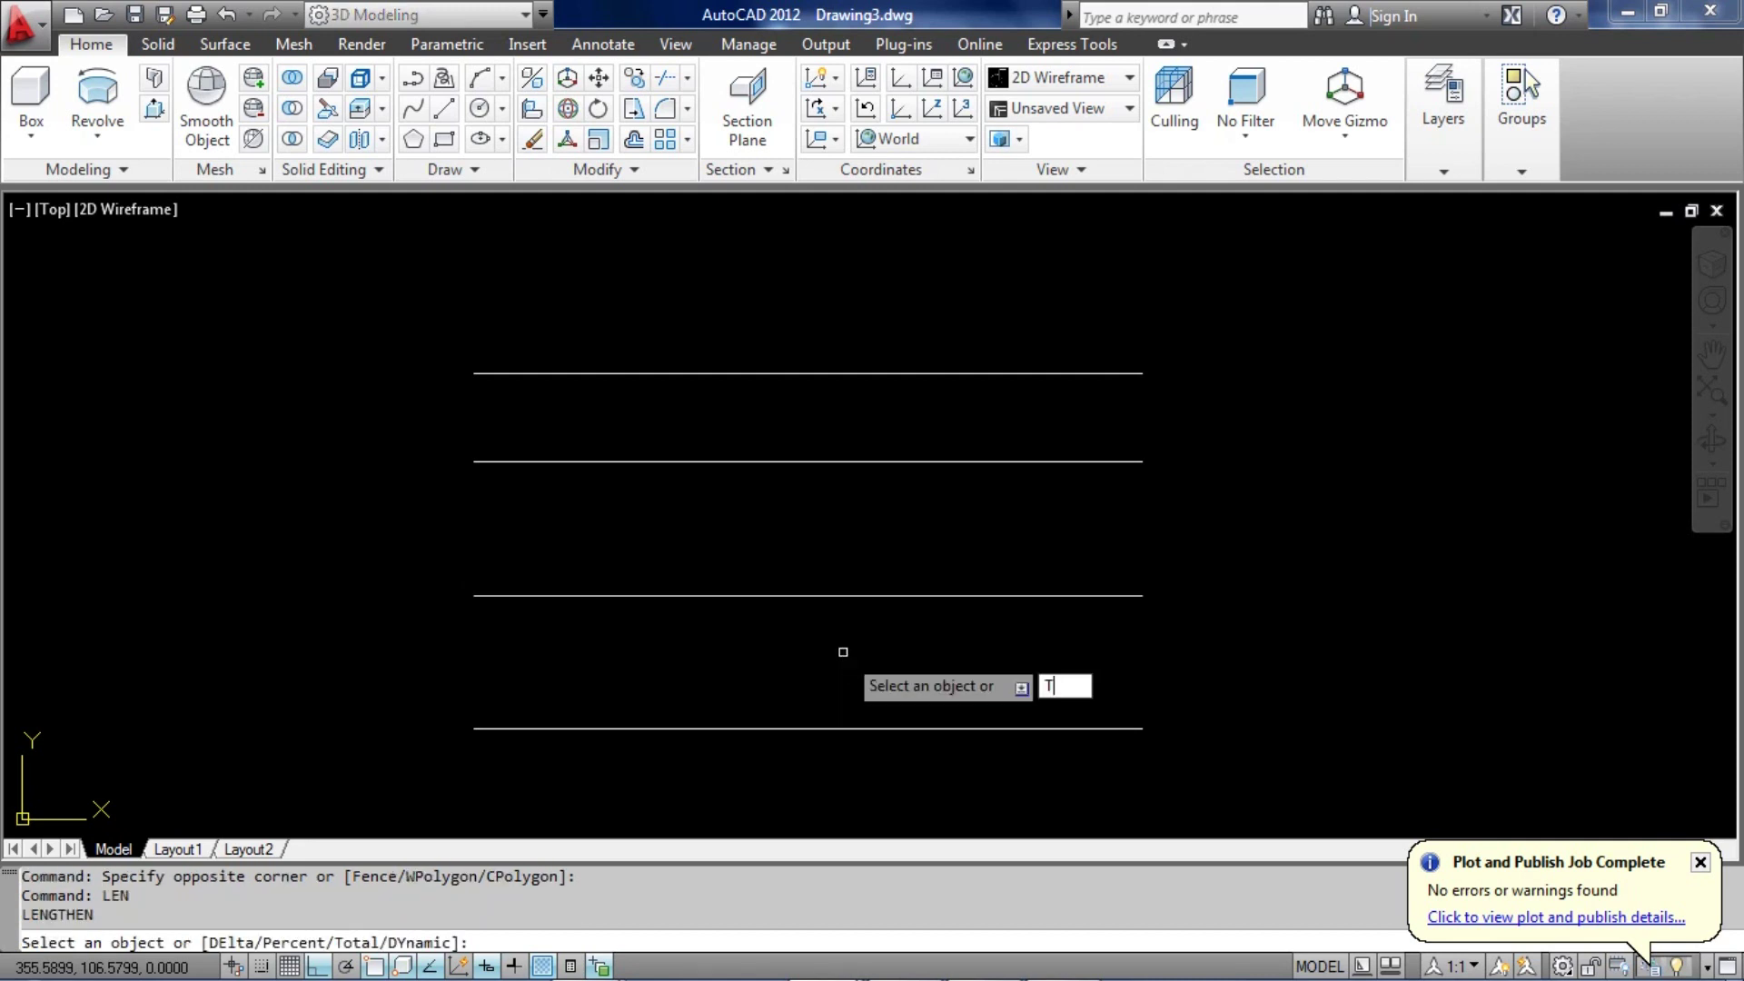
{"action": "key", "text": "Return"}
{"action": "type", "text": "68"}
{"action": "key", "text": "Return"}
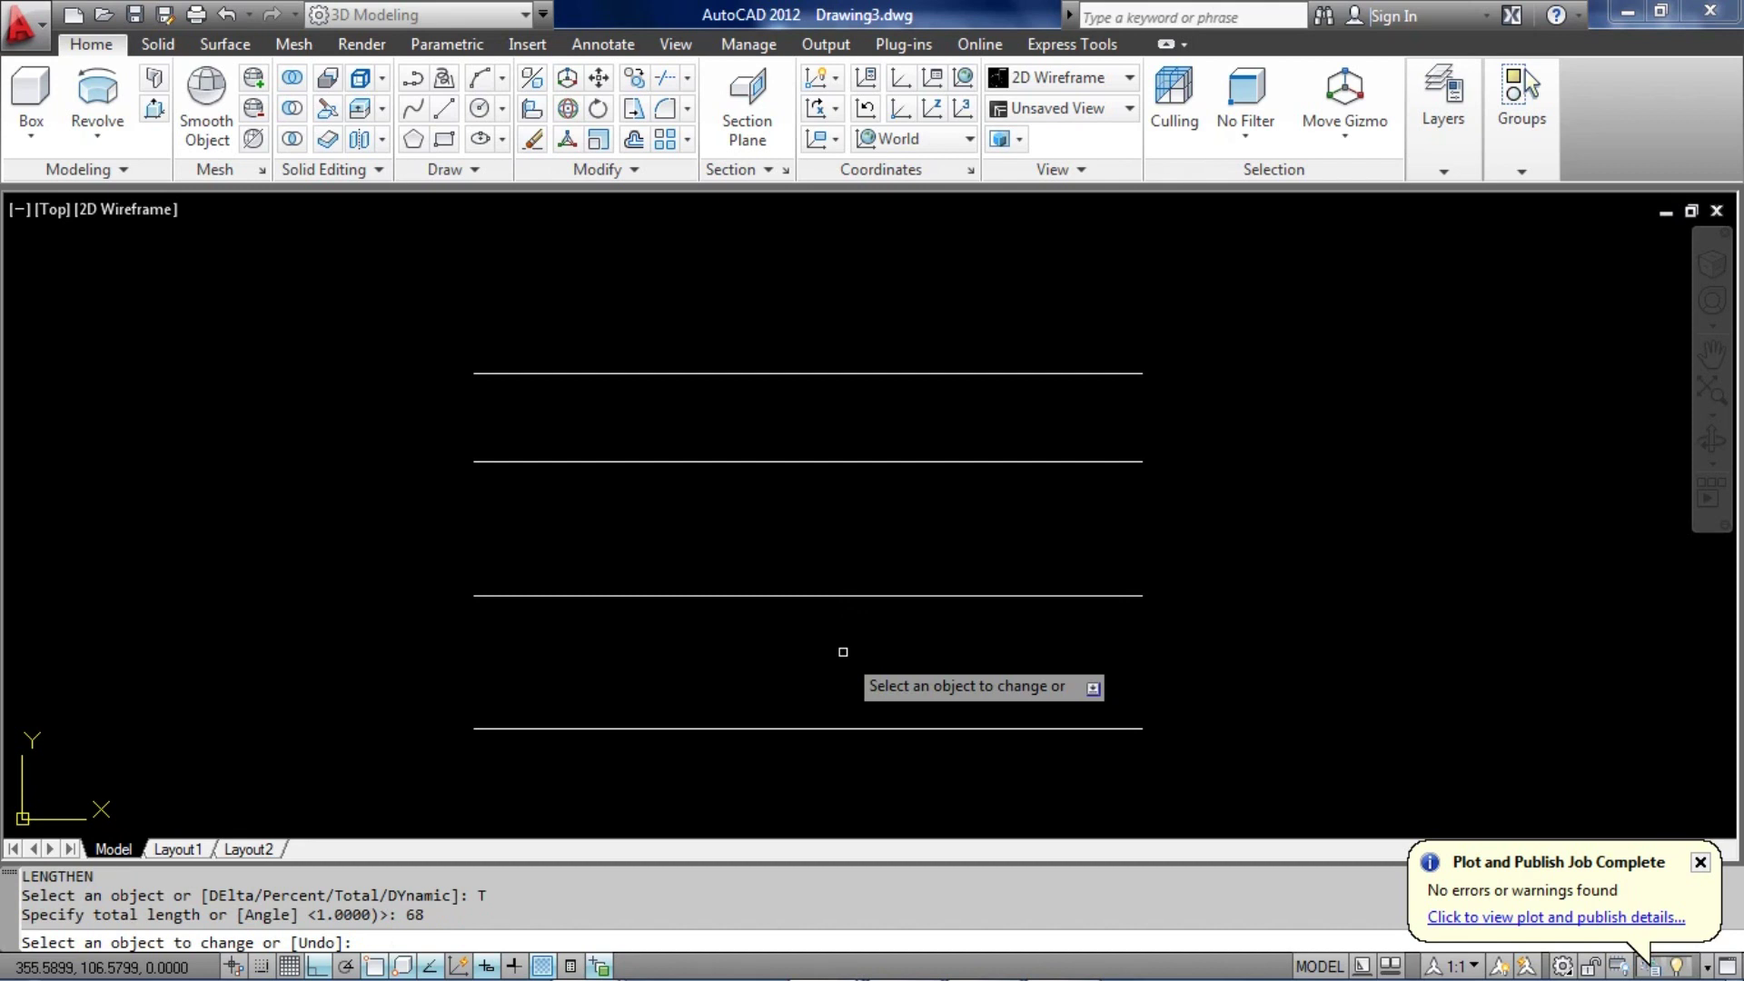
{"action": "left_click", "coordinate": [918, 595]}
{"action": "key", "text": "Return"}
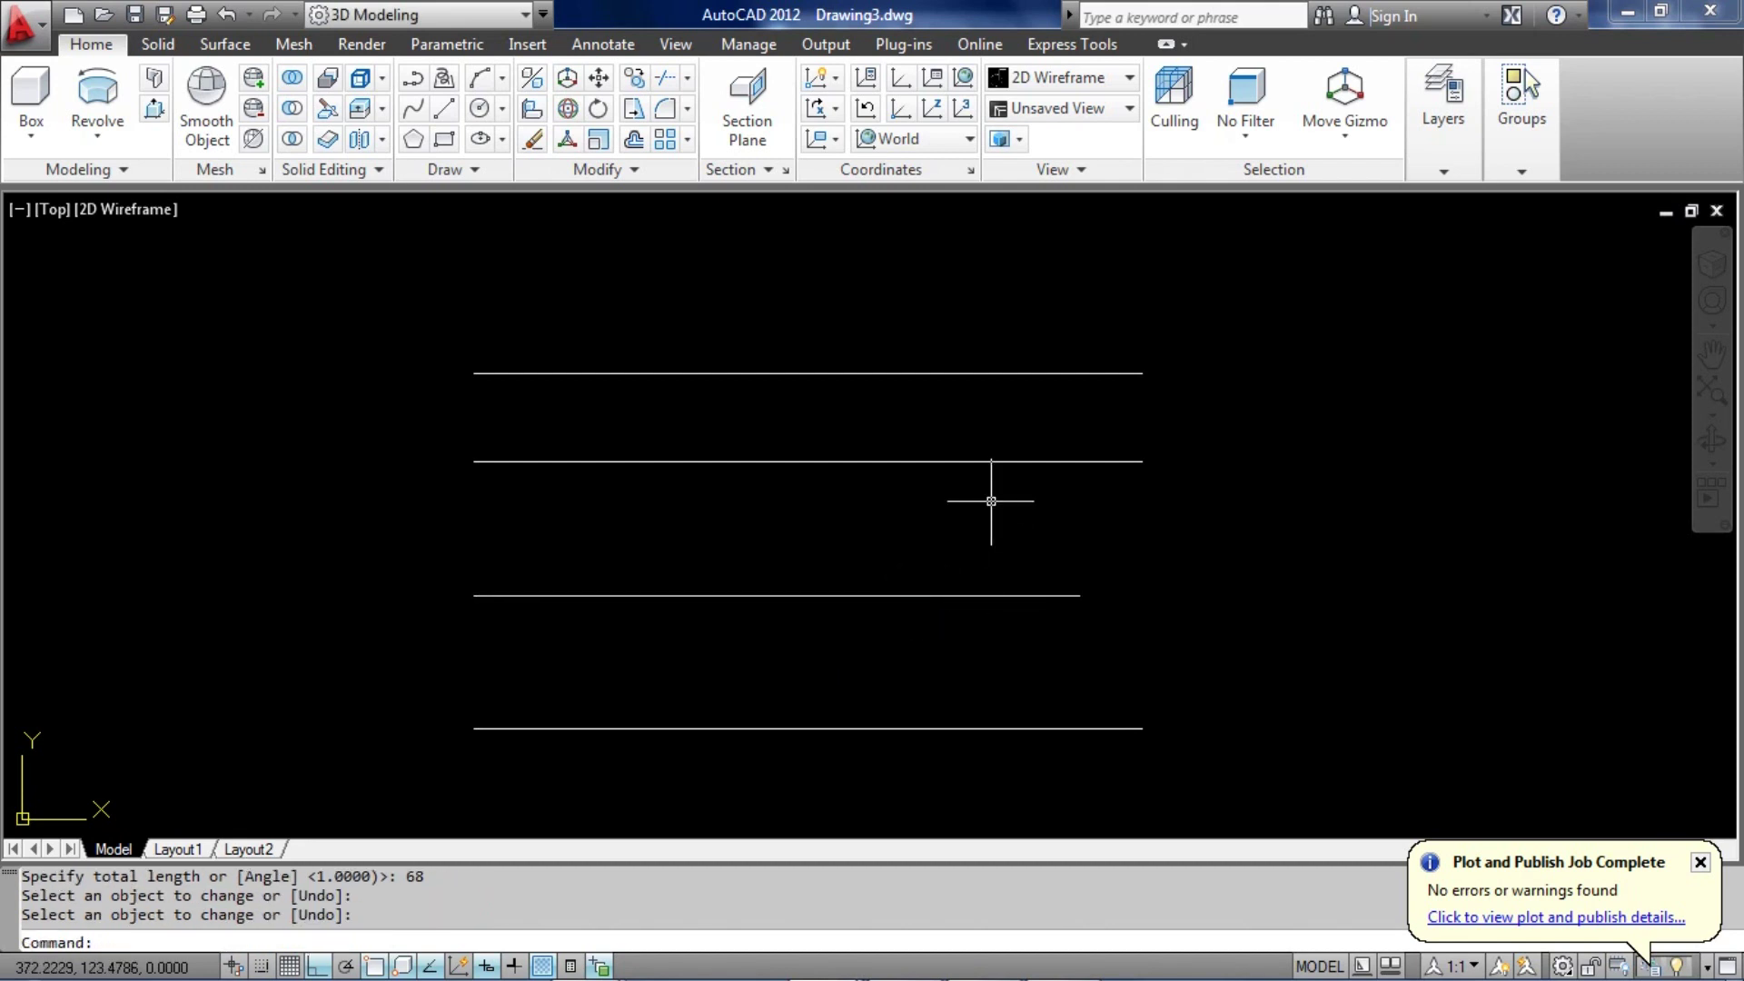
Set the total length of the third line from the bottom to 61 with Lengthen
{"action": "key", "text": "Return"}
{"action": "left_click", "coordinate": [904, 437]}
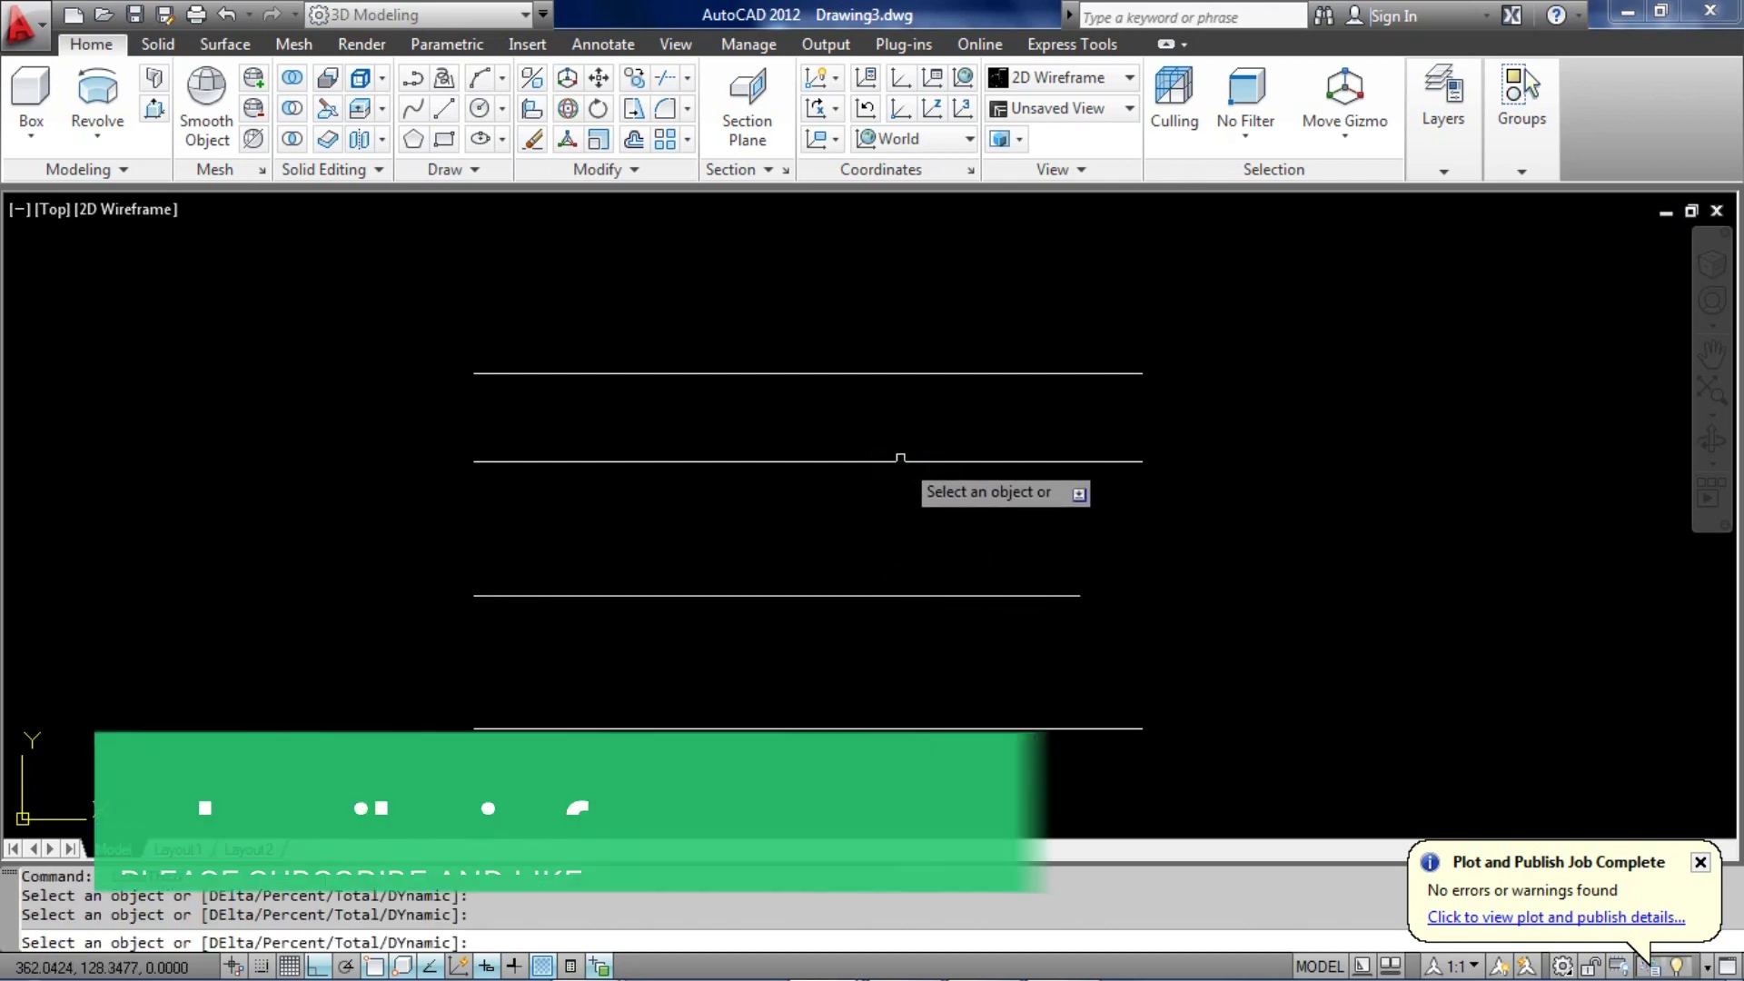
{"action": "type", "text": "T"}
{"action": "key", "text": "Return"}
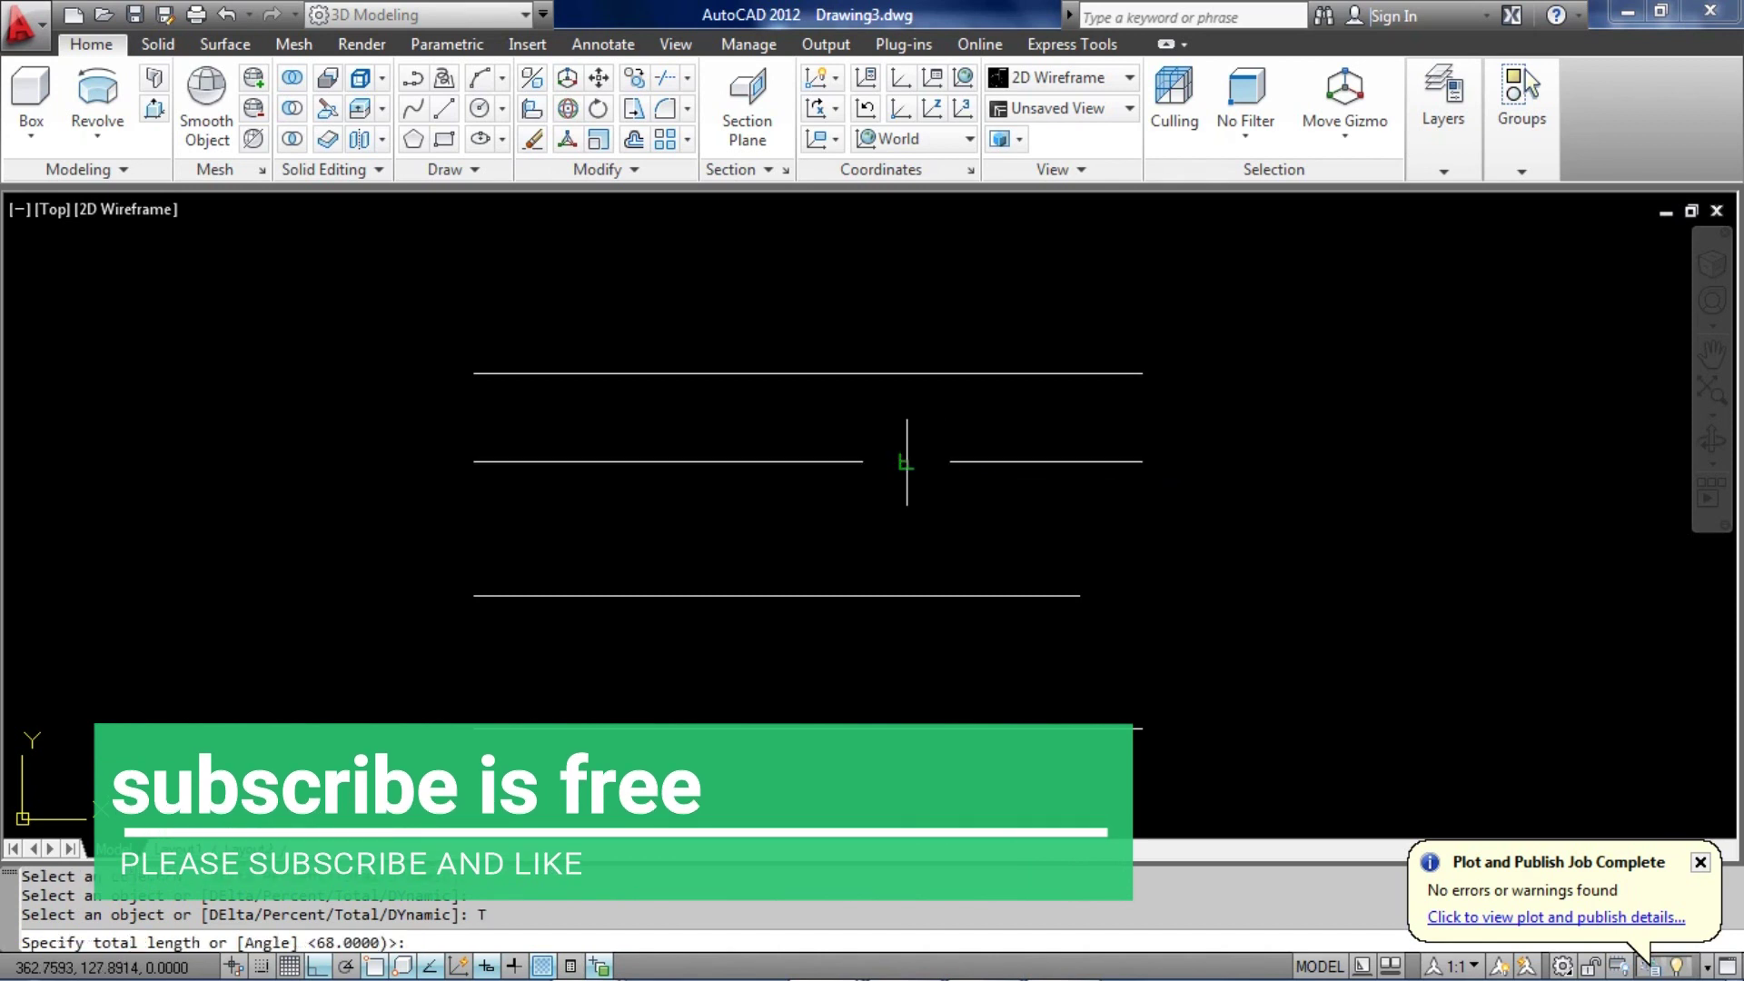
{"action": "type", "text": "61"}
{"action": "key", "text": "Return"}
{"action": "left_click", "coordinate": [900, 461]}
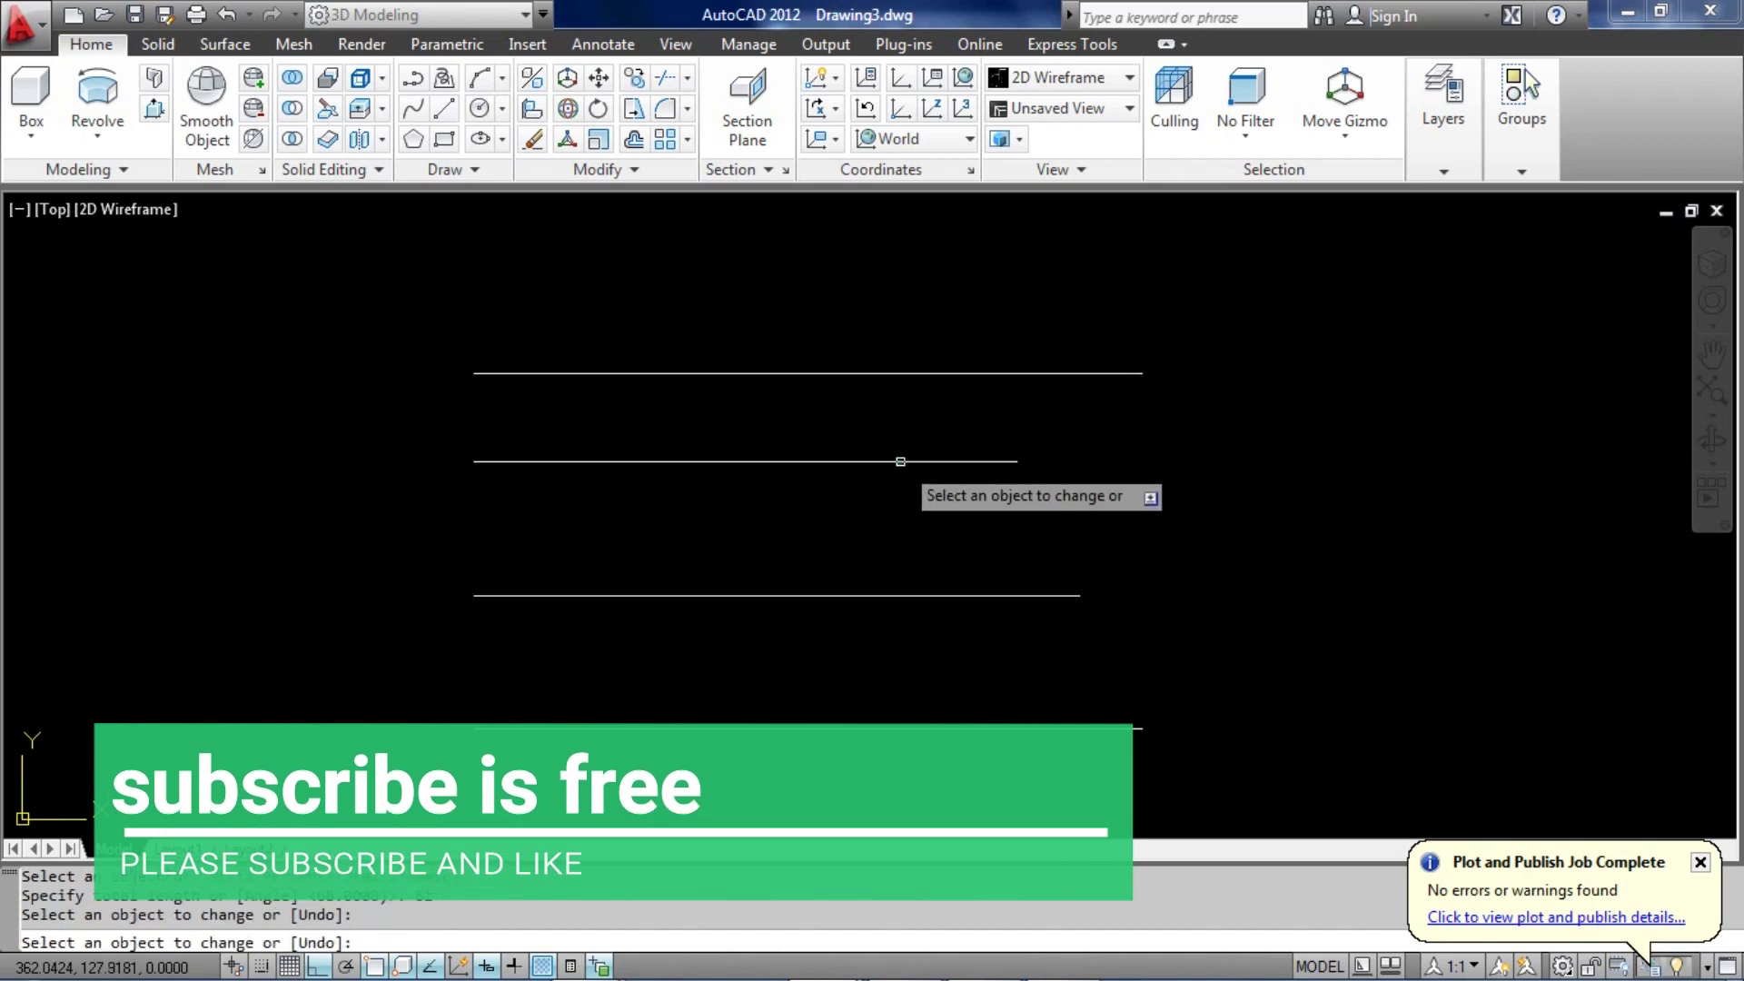
{"action": "key", "text": "Return"}
Draw a vertical construction line (XLINE) through the midpoint of the lowest horizontal line
{"action": "middle_click_drag", "start_coordinate": [861, 463], "coordinate": [683, 347]}
{"action": "scroll", "coordinate": [726, 446], "scroll_direction": "up", "scroll_amount": 2}
{"action": "middle_click_drag", "start_coordinate": [726, 446], "coordinate": [754, 442]}
{"action": "type", "text": "XL"}
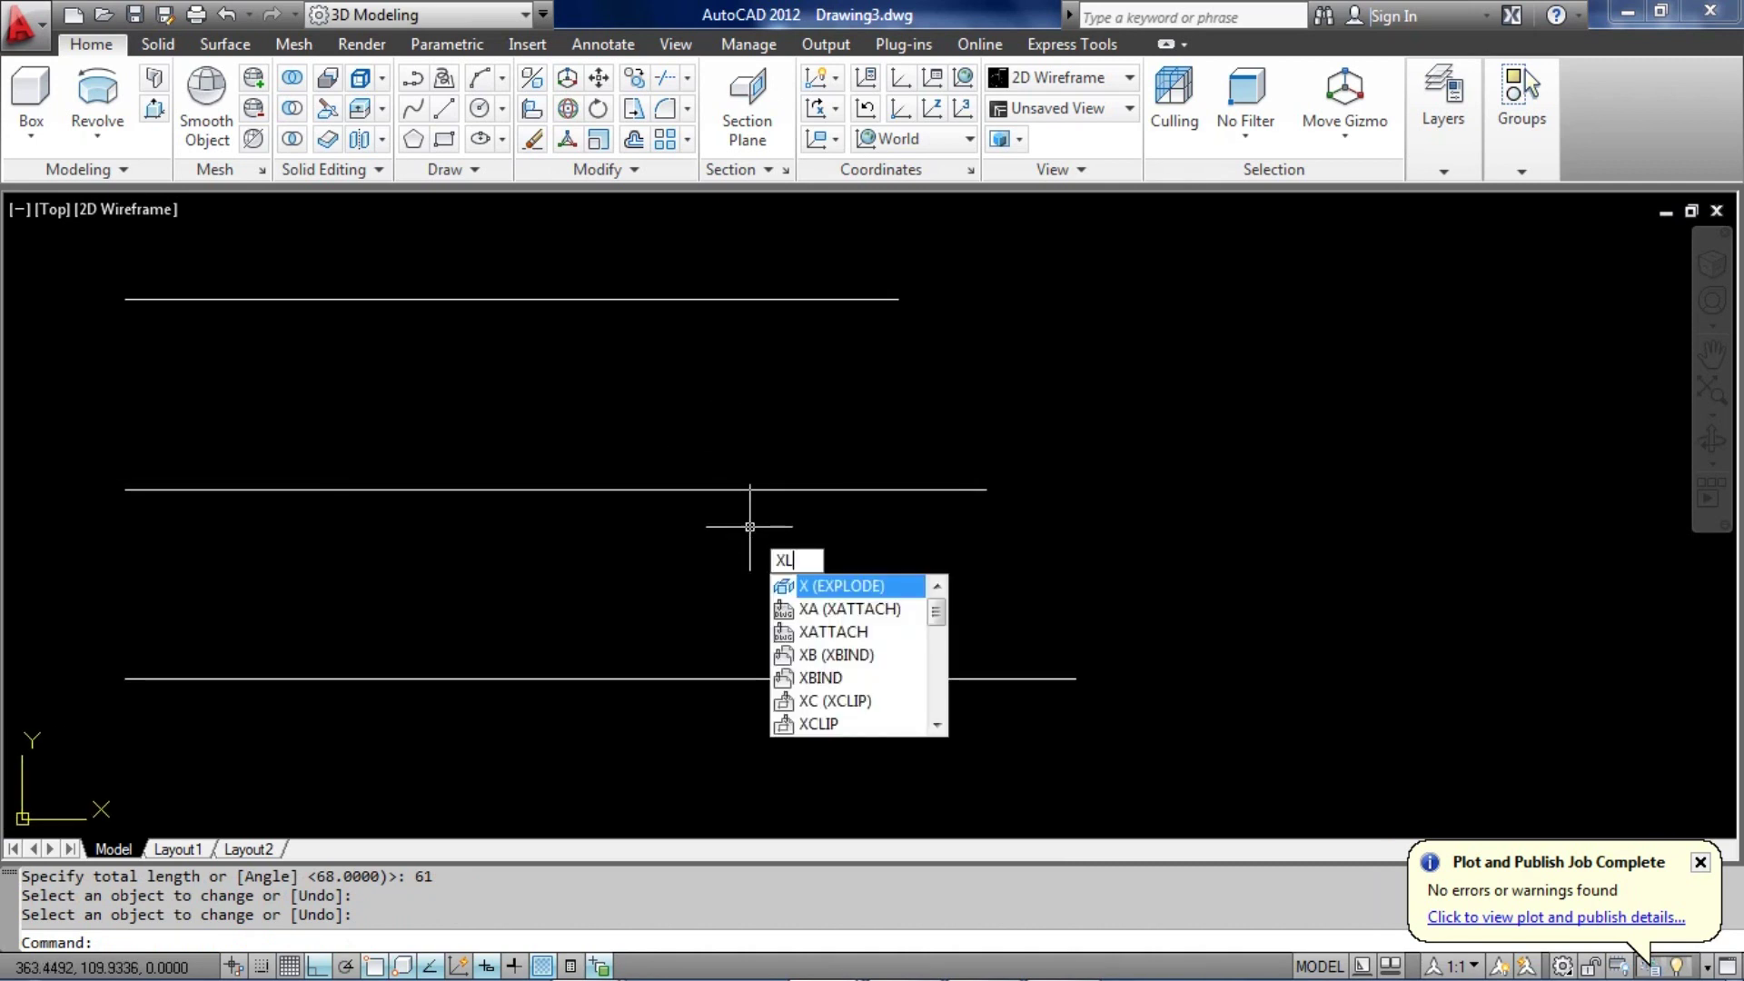
{"action": "key", "text": "Return"}
{"action": "left_click", "coordinate": [601, 679]}
{"action": "left_click", "coordinate": [606, 708]}
{"action": "key", "text": "Return"}
Move the 68-long line by its midpoint onto the vertical construction line
{"action": "left_click", "coordinate": [701, 541]}
{"action": "left_click", "coordinate": [692, 428]}
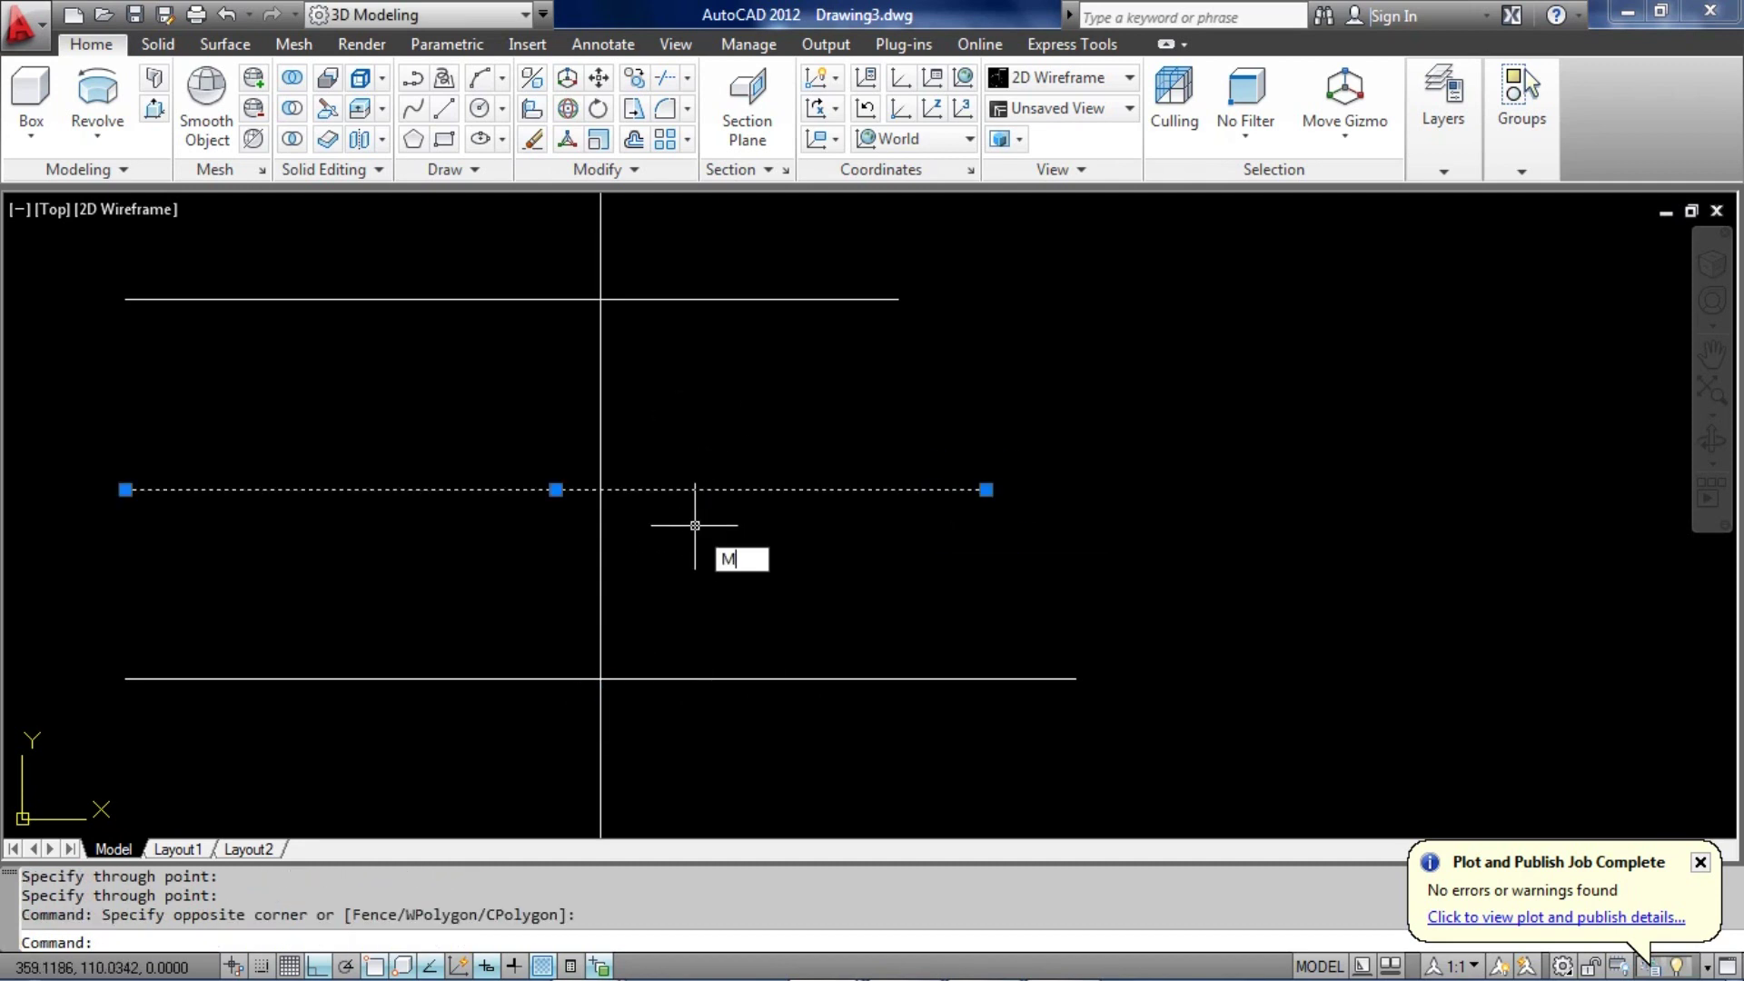
{"action": "type", "text": "M"}
{"action": "key", "text": "Return"}
{"action": "left_click", "coordinate": [557, 489]}
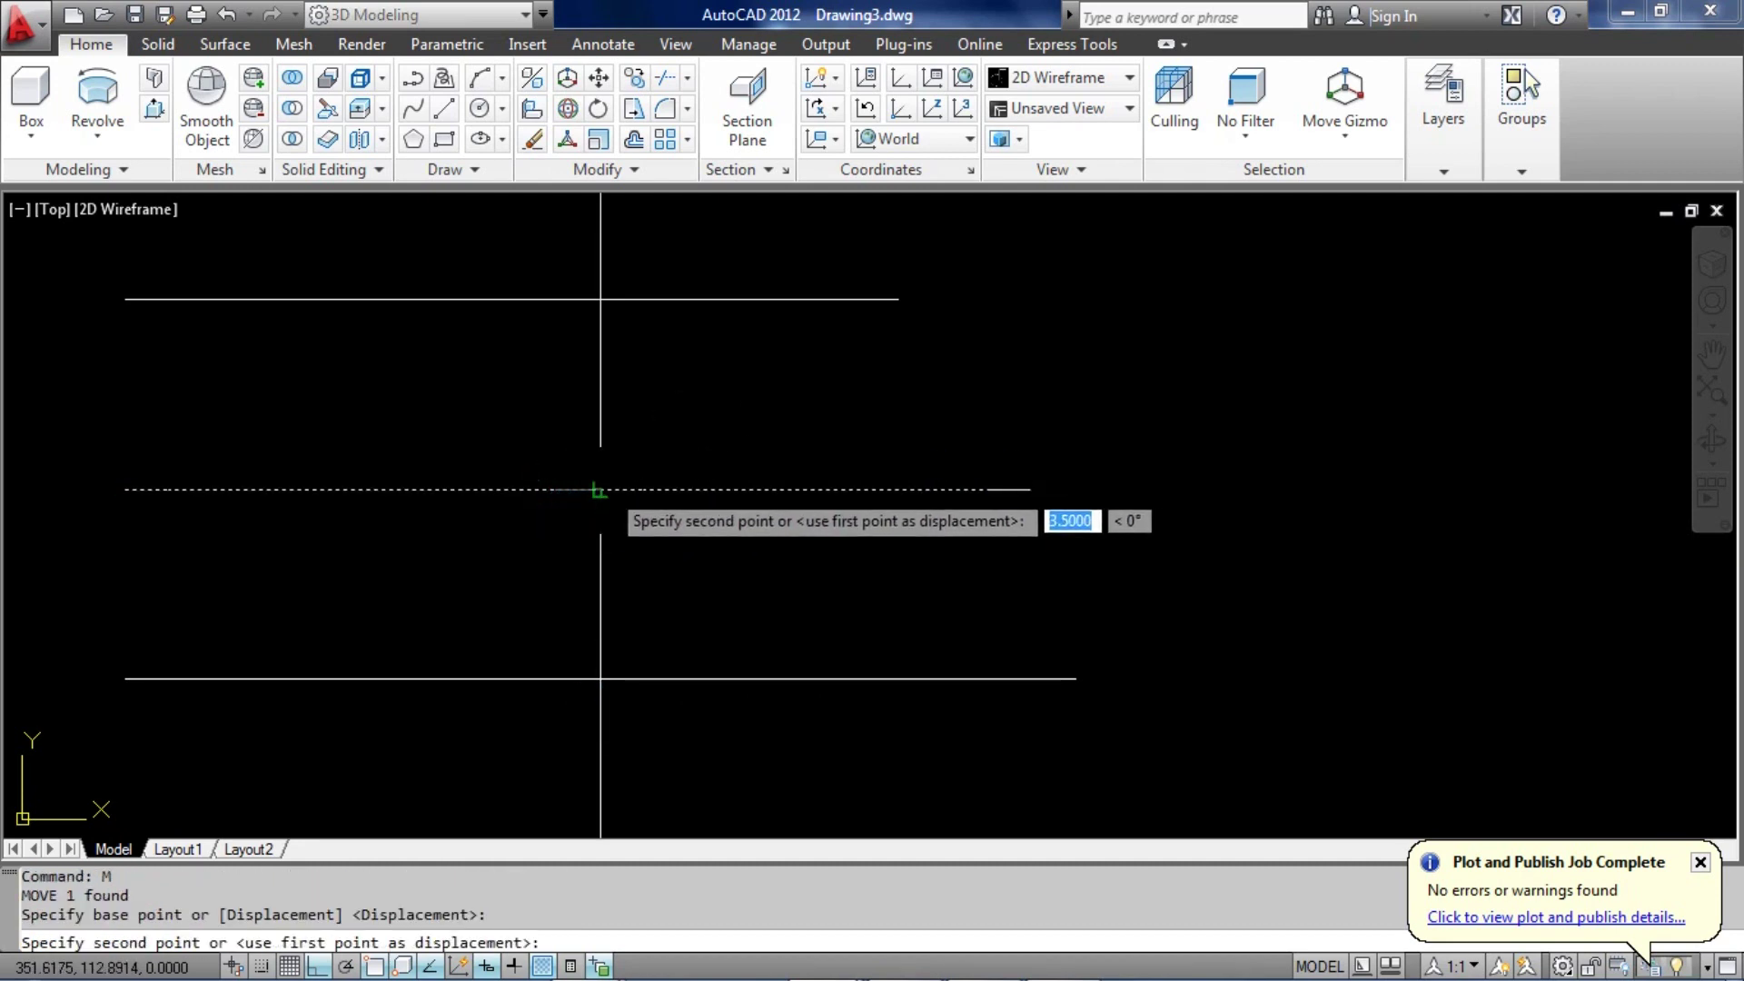
{"action": "left_click", "coordinate": [604, 487]}
Move the 61-long line by its midpoint onto the vertical construction line
{"action": "left_click", "coordinate": [697, 388]}
{"action": "left_click", "coordinate": [700, 245]}
{"action": "type", "text": "m"}
{"action": "key", "text": "Return"}
{"action": "left_click", "coordinate": [511, 299]}
{"action": "left_click", "coordinate": [600, 299]}
Offset the lowest horizontal line downward by 200
{"action": "scroll", "coordinate": [745, 450], "scroll_direction": "down", "scroll_amount": 4}
{"action": "middle_click_drag", "start_coordinate": [741, 454], "coordinate": [646, 448]}
{"action": "scroll", "coordinate": [850, 561], "scroll_direction": "up", "scroll_amount": 3}
{"action": "mouse_move", "coordinate": [855, 559]}
{"action": "middle_mouse_down"}
{"action": "mouse_move", "coordinate": [907, 612]}
{"action": "mouse_move", "coordinate": [879, 546]}
{"action": "middle_mouse_up"}
{"action": "scroll", "coordinate": [854, 500], "scroll_direction": "down", "scroll_amount": 3}
{"action": "scroll", "coordinate": [863, 427], "scroll_direction": "down", "scroll_amount": 2}
{"action": "middle_click_drag", "start_coordinate": [888, 401], "coordinate": [915, 487]}
{"action": "left_click", "coordinate": [915, 487]}
{"action": "left_click", "coordinate": [844, 438]}
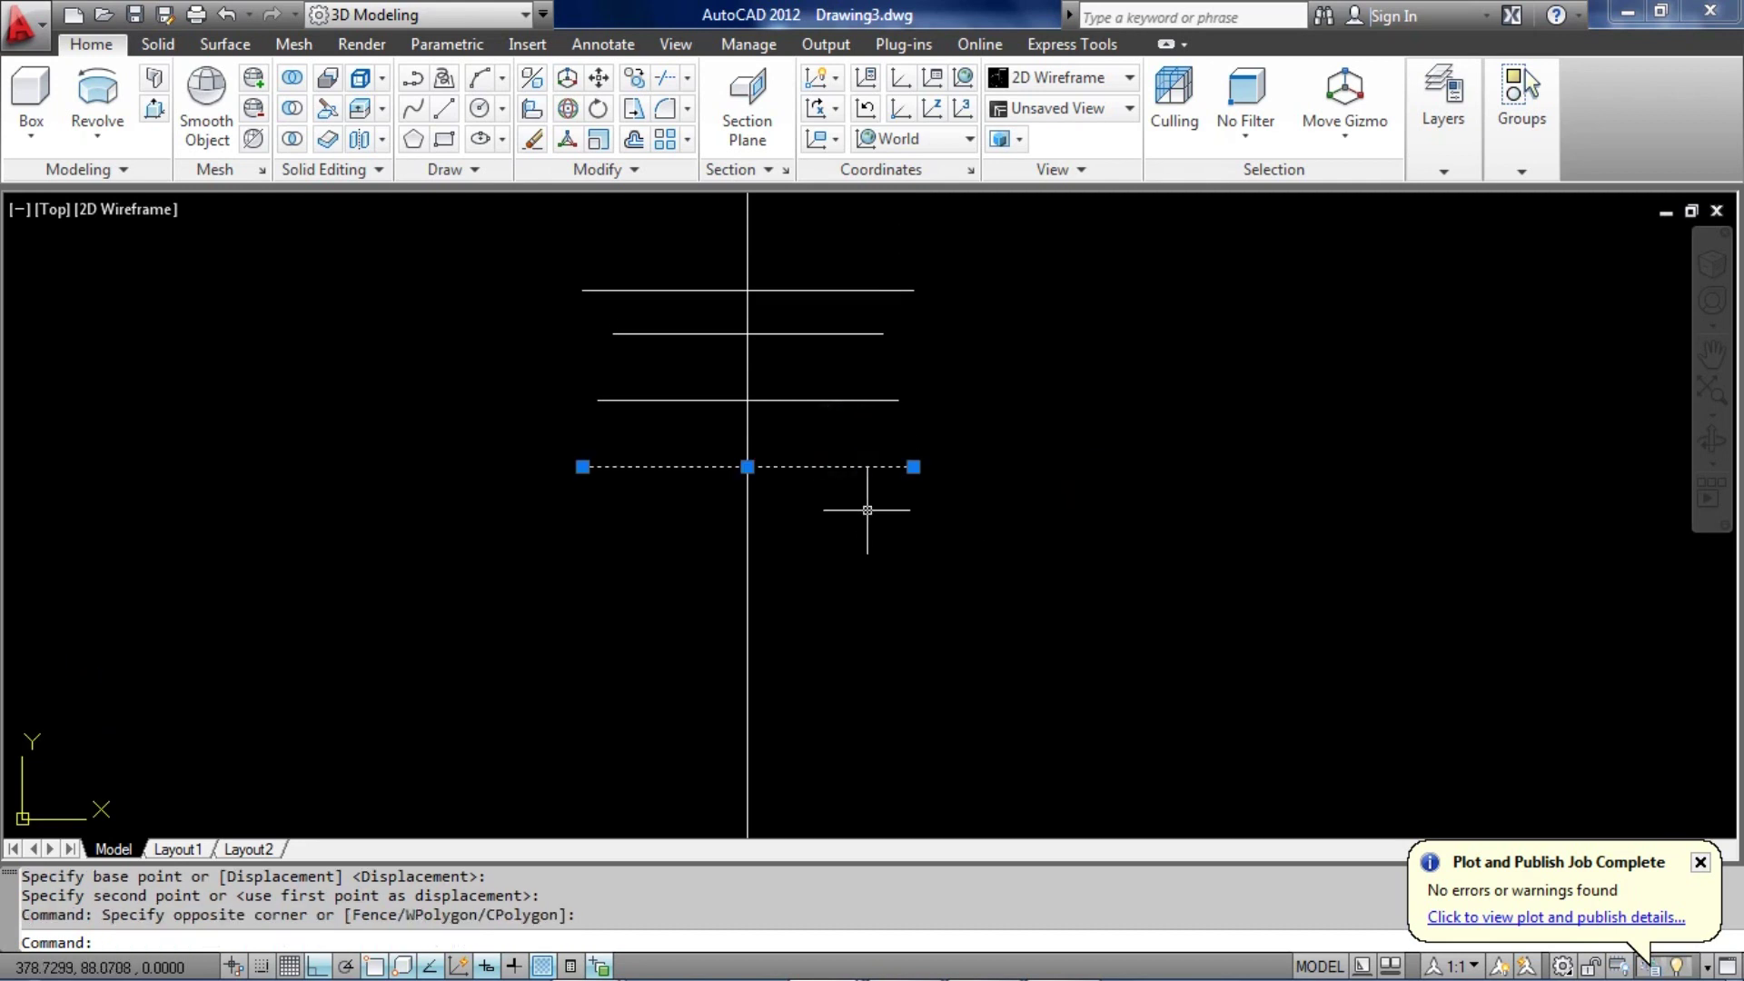
{"action": "key", "text": "Return"}
{"action": "type", "text": "200"}
{"action": "key", "text": "Return"}
{"action": "scroll", "coordinate": [904, 459], "scroll_direction": "down", "scroll_amount": 4}
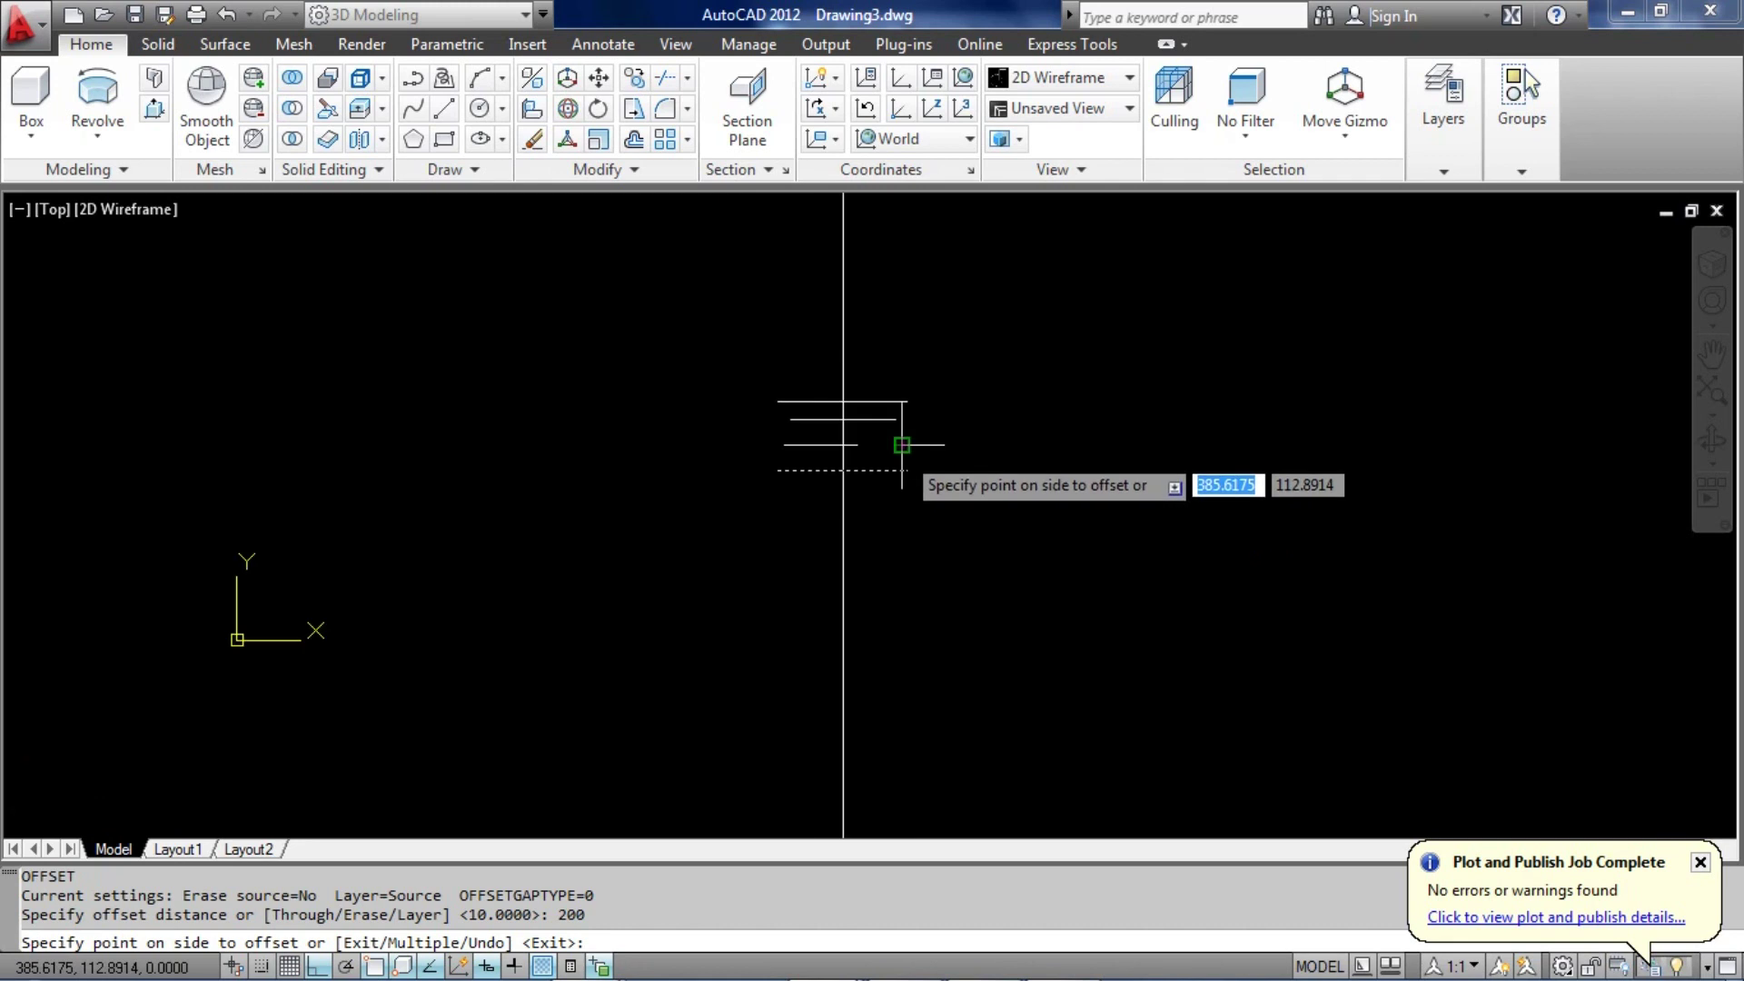
{"action": "left_click", "coordinate": [921, 588]}
{"action": "key", "text": "Return"}
Draw a circle of radius 65 centred on the midpoint of the lowest line in the upper group
{"action": "middle_click_drag", "start_coordinate": [911, 642], "coordinate": [872, 593]}
{"action": "scroll", "coordinate": [904, 623], "scroll_direction": "up", "scroll_amount": 3}
{"action": "scroll", "coordinate": [863, 564], "scroll_direction": "down", "scroll_amount": 3}
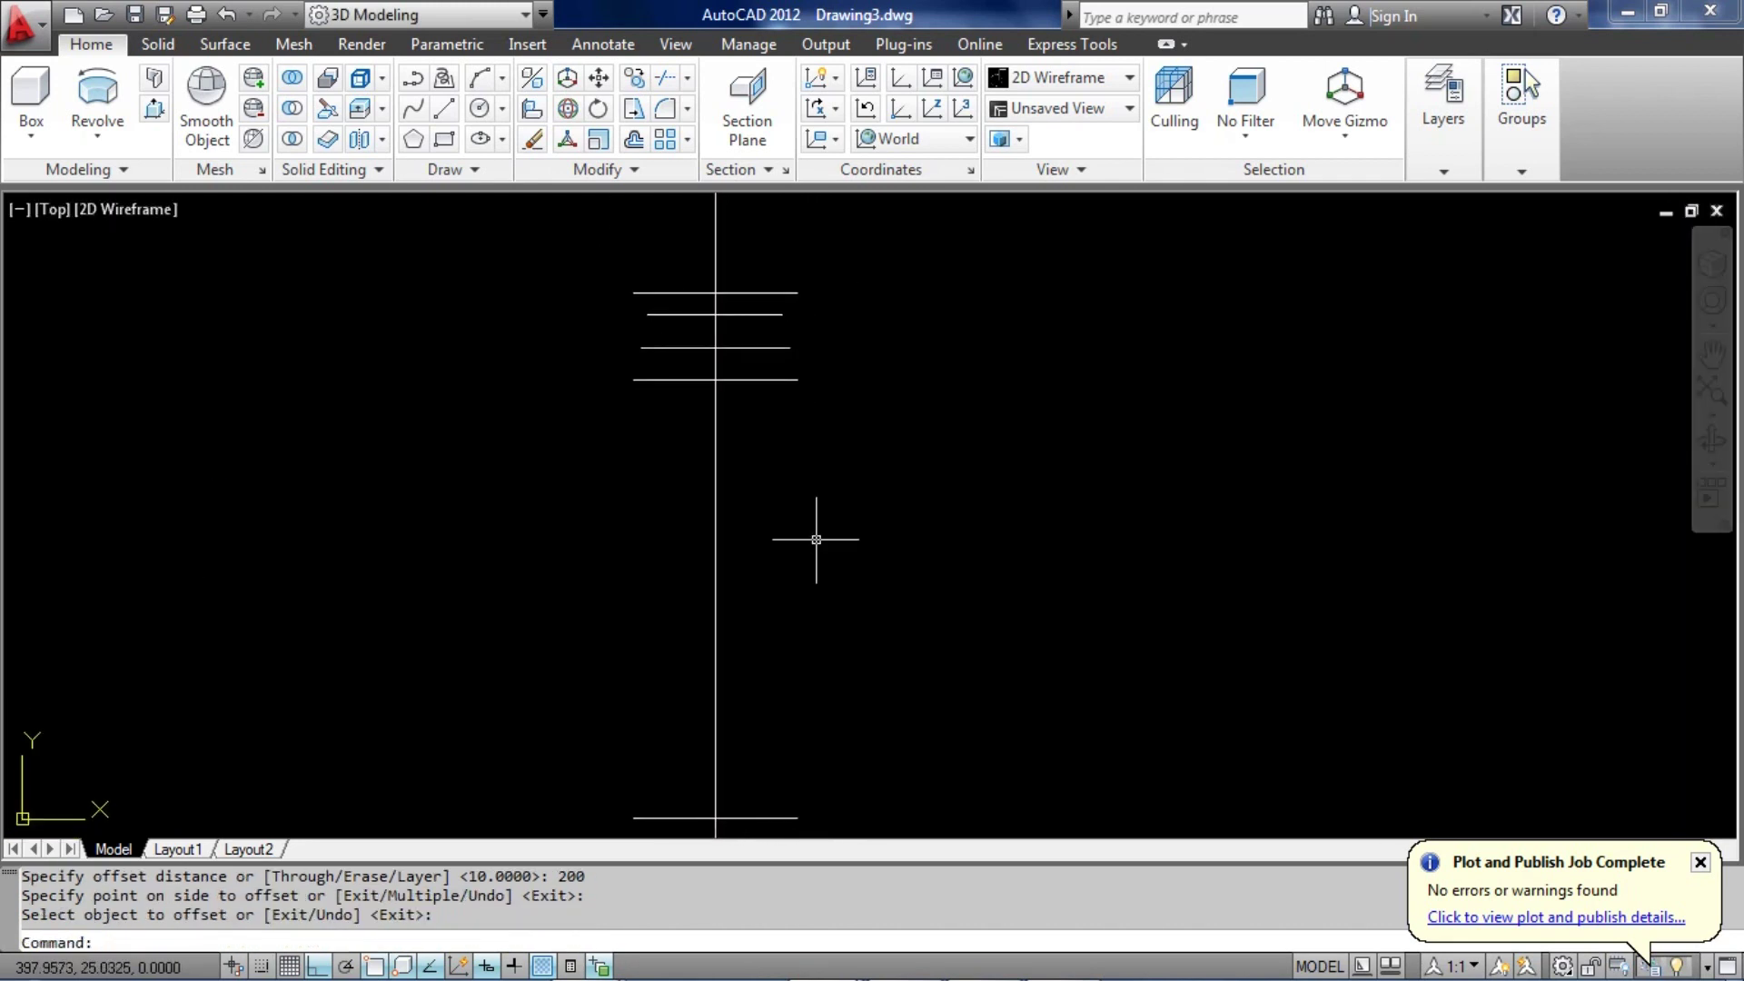
{"action": "type", "text": "c"}
{"action": "key", "text": "Return"}
{"action": "left_click", "coordinate": [716, 380]}
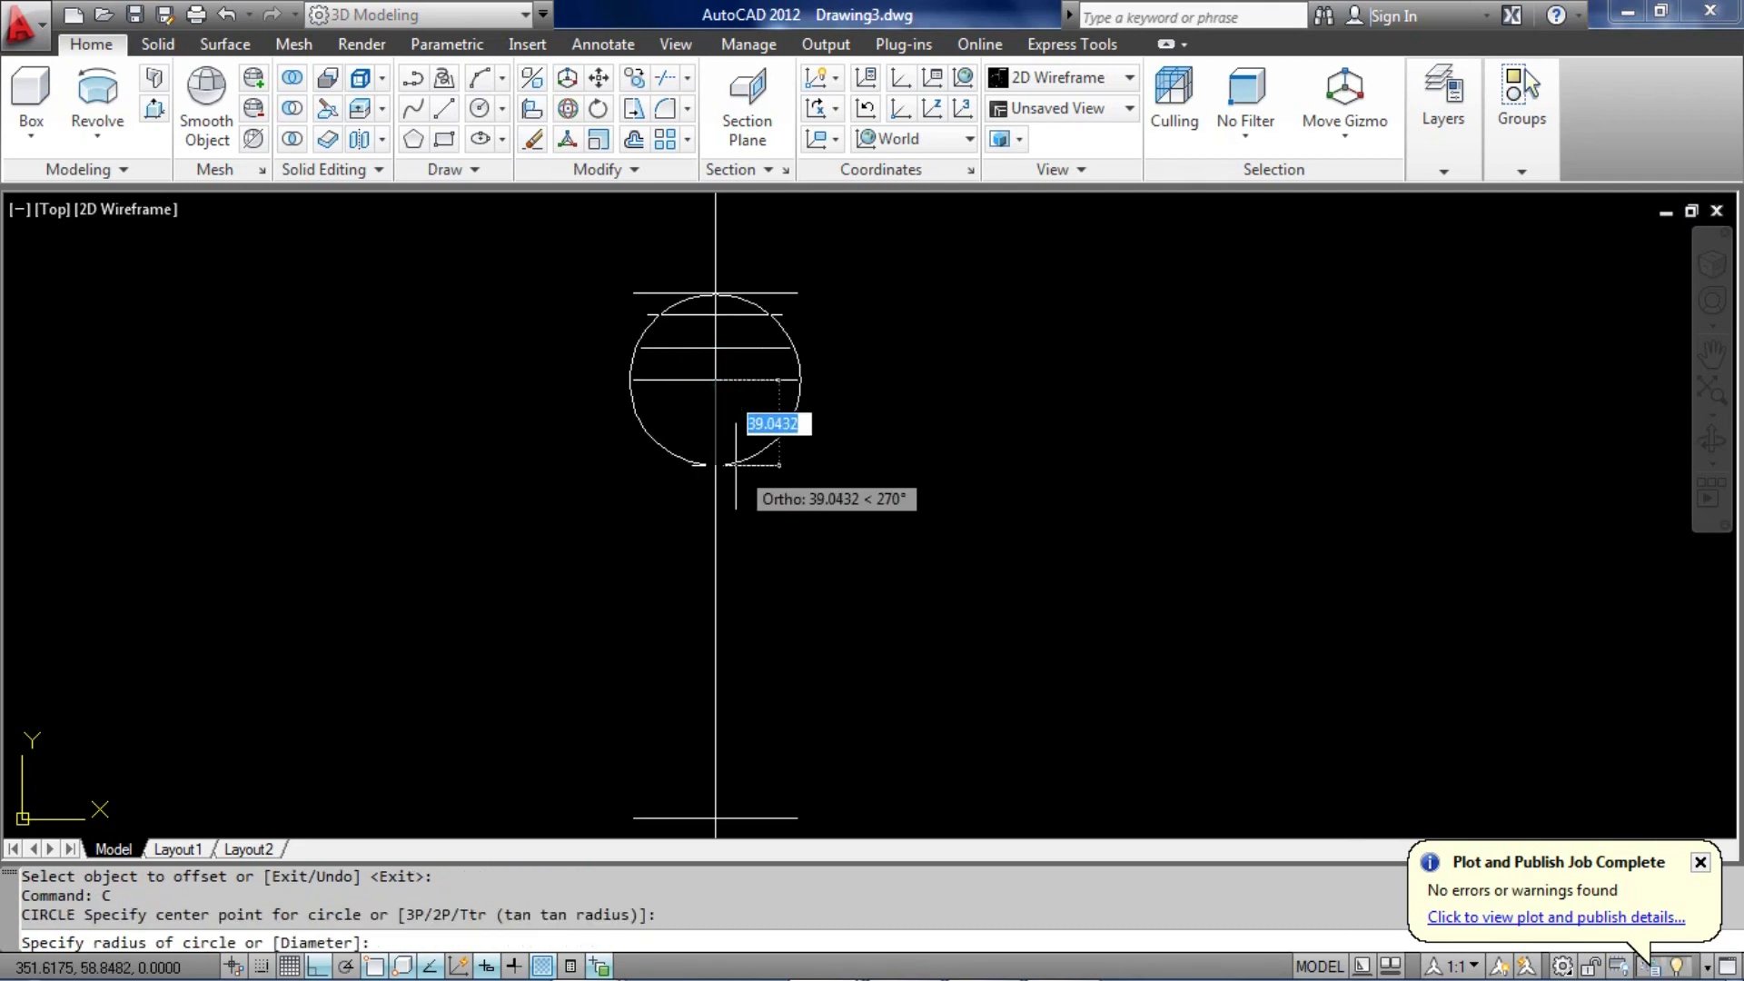
{"action": "type", "text": "65"}
{"action": "key", "text": "Return"}
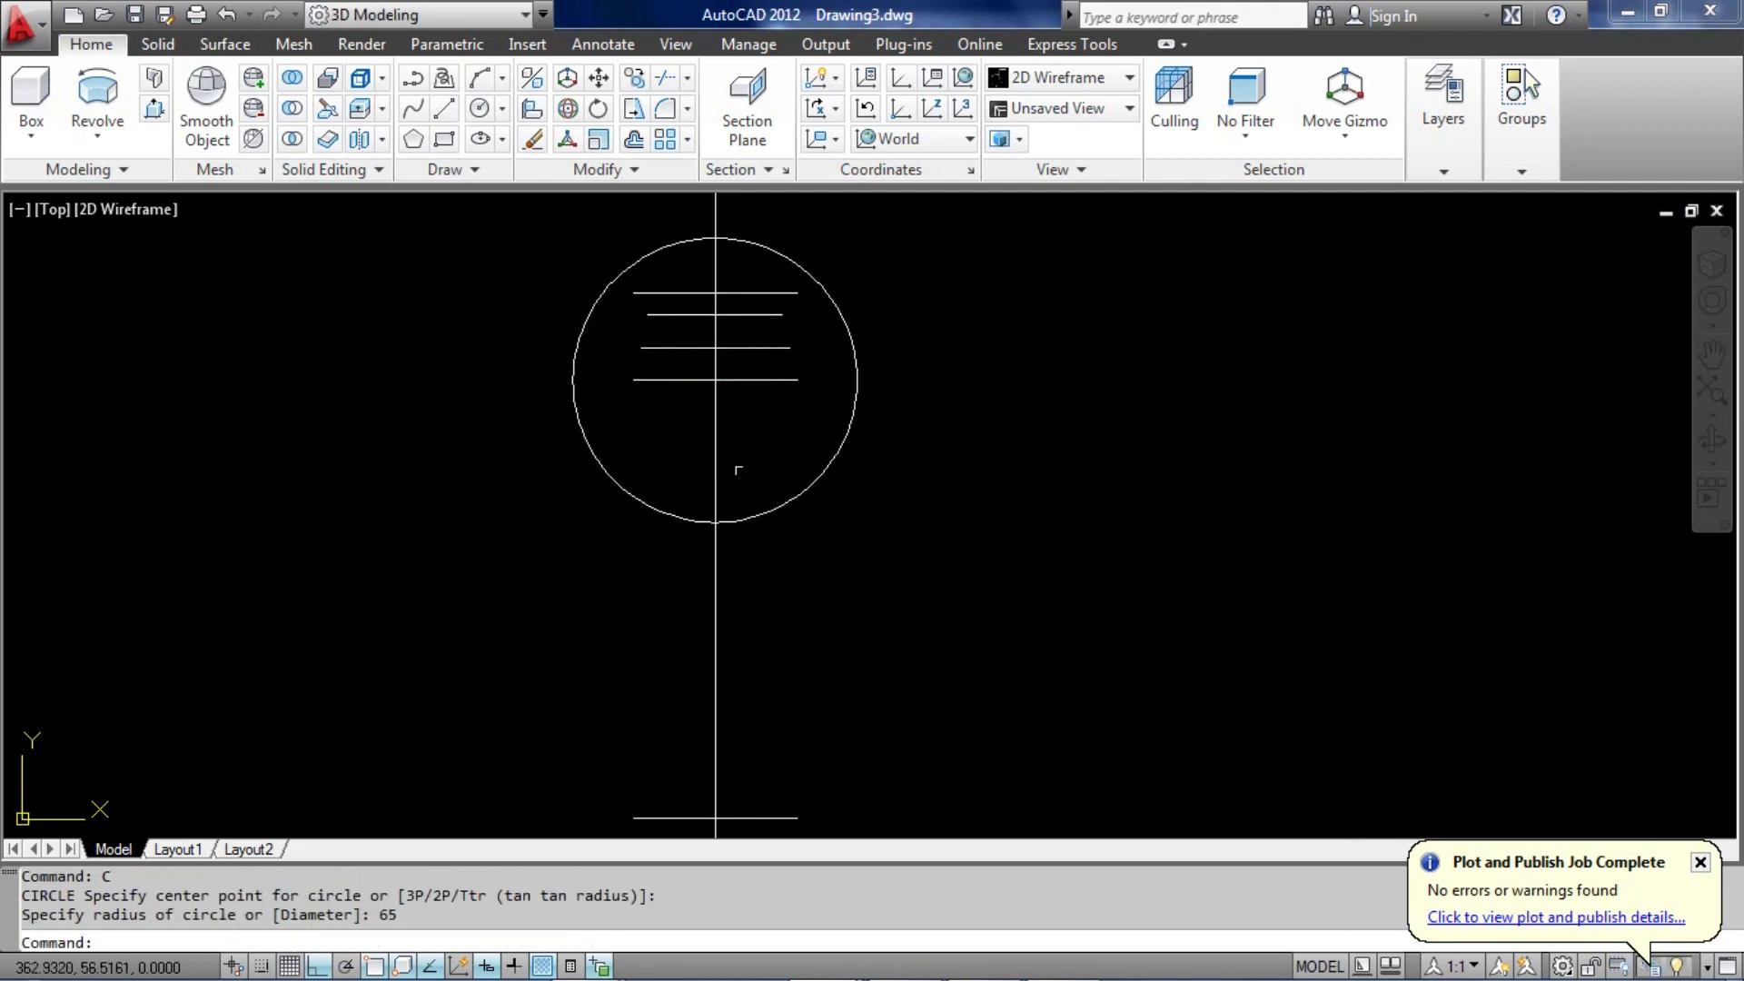
Move the 65-radius circle down so its top quadrant sits on the midpoint of the upper group's lowest line
{"action": "left_click", "coordinate": [843, 501]}
{"action": "left_click", "coordinate": [809, 471]}
{"action": "middle_click_drag", "start_coordinate": [811, 471], "coordinate": [811, 562]}
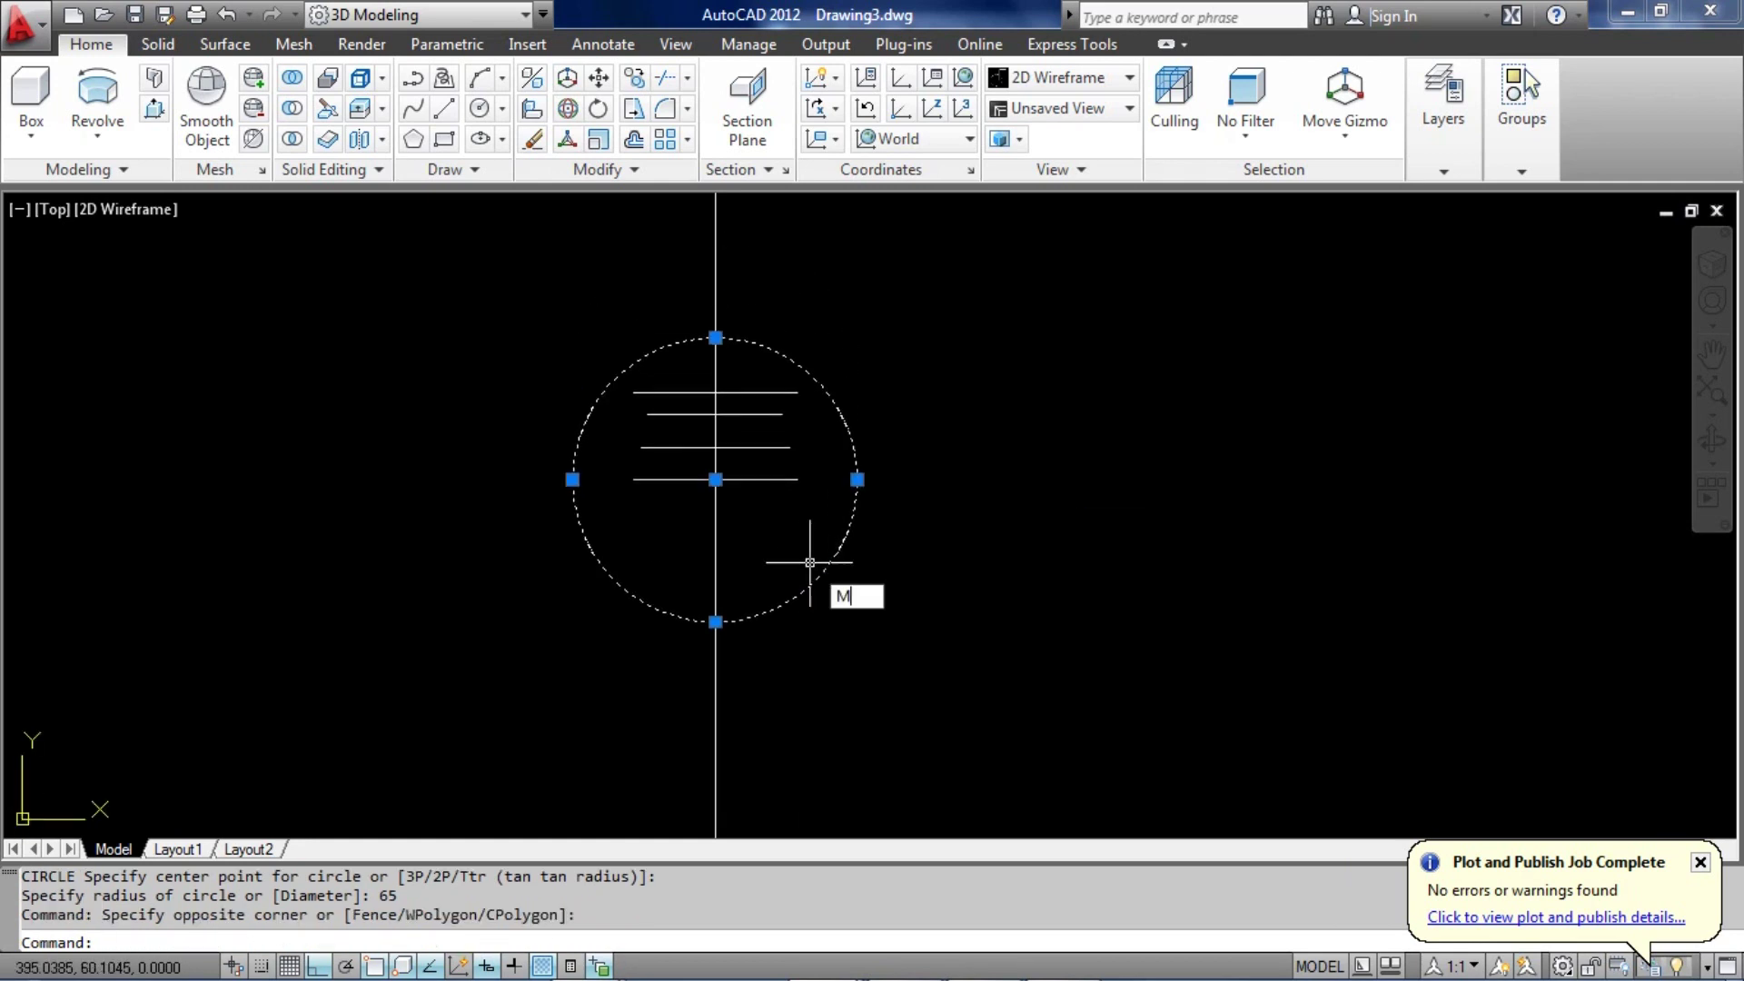
{"action": "key", "text": "Return"}
{"action": "left_click", "coordinate": [716, 338]}
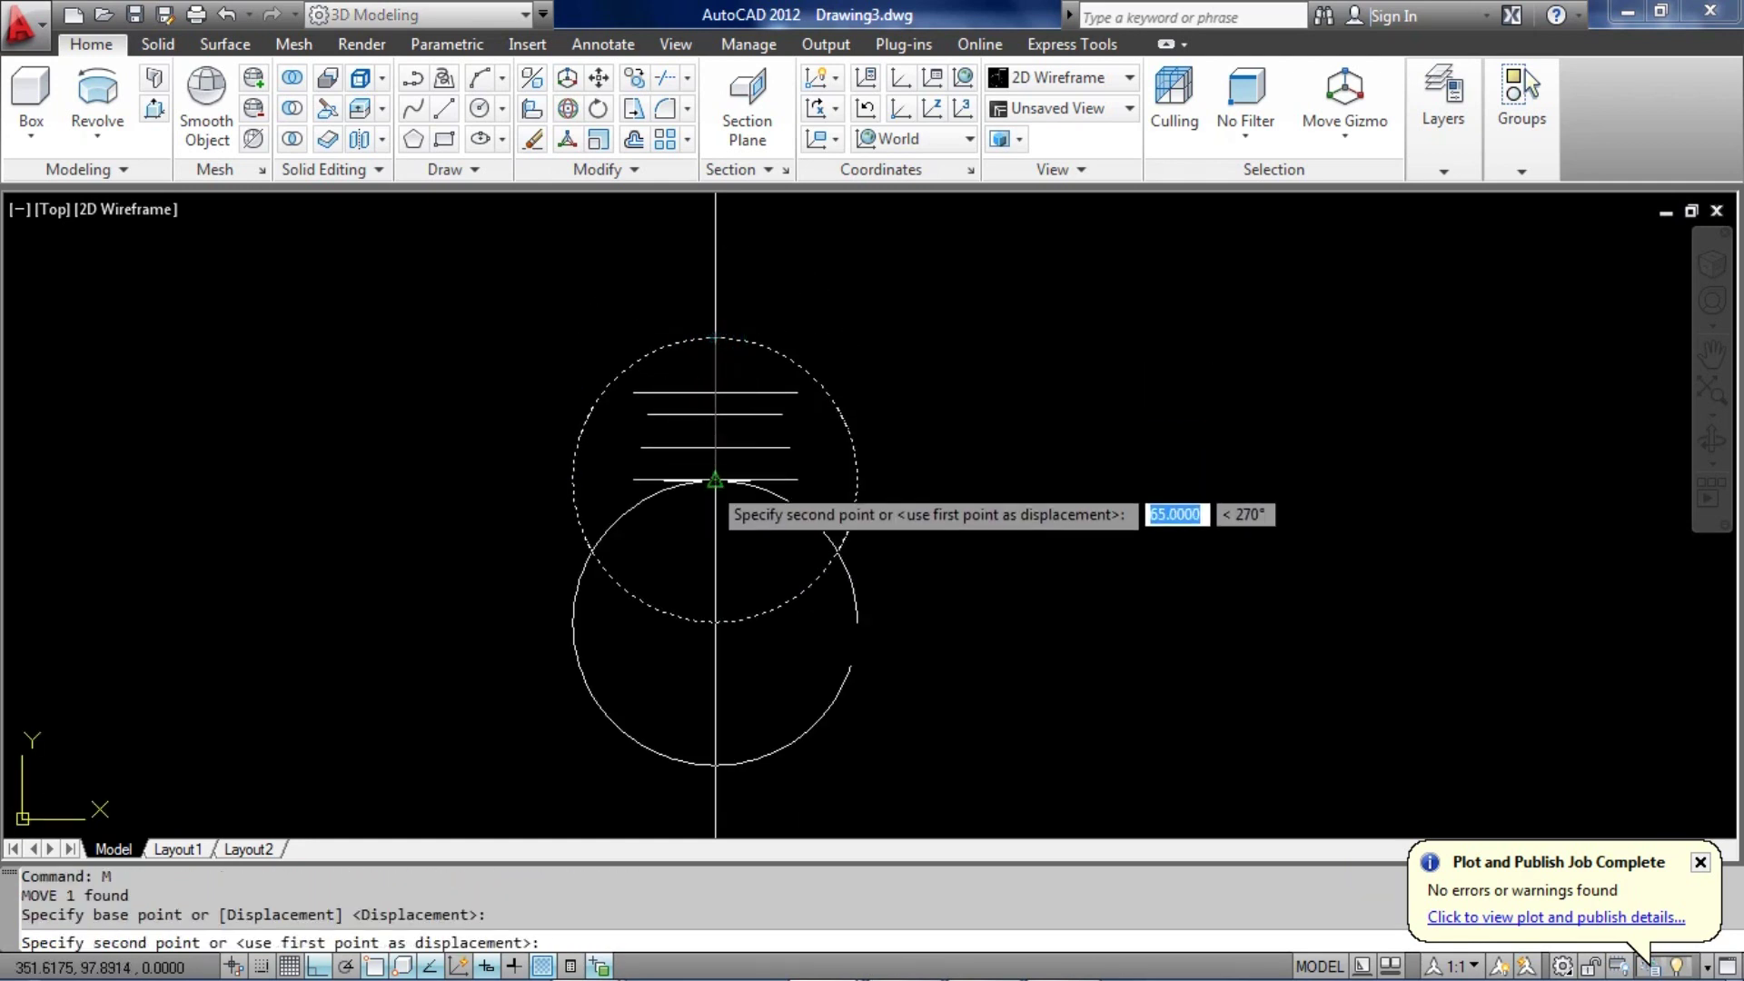
{"action": "left_click", "coordinate": [715, 479]}
Draw a circle of radius 50 centred on the midpoint of the base line
{"action": "middle_click_drag", "start_coordinate": [777, 528], "coordinate": [778, 446]}
{"action": "middle_click_drag", "start_coordinate": [775, 596], "coordinate": [776, 447]}
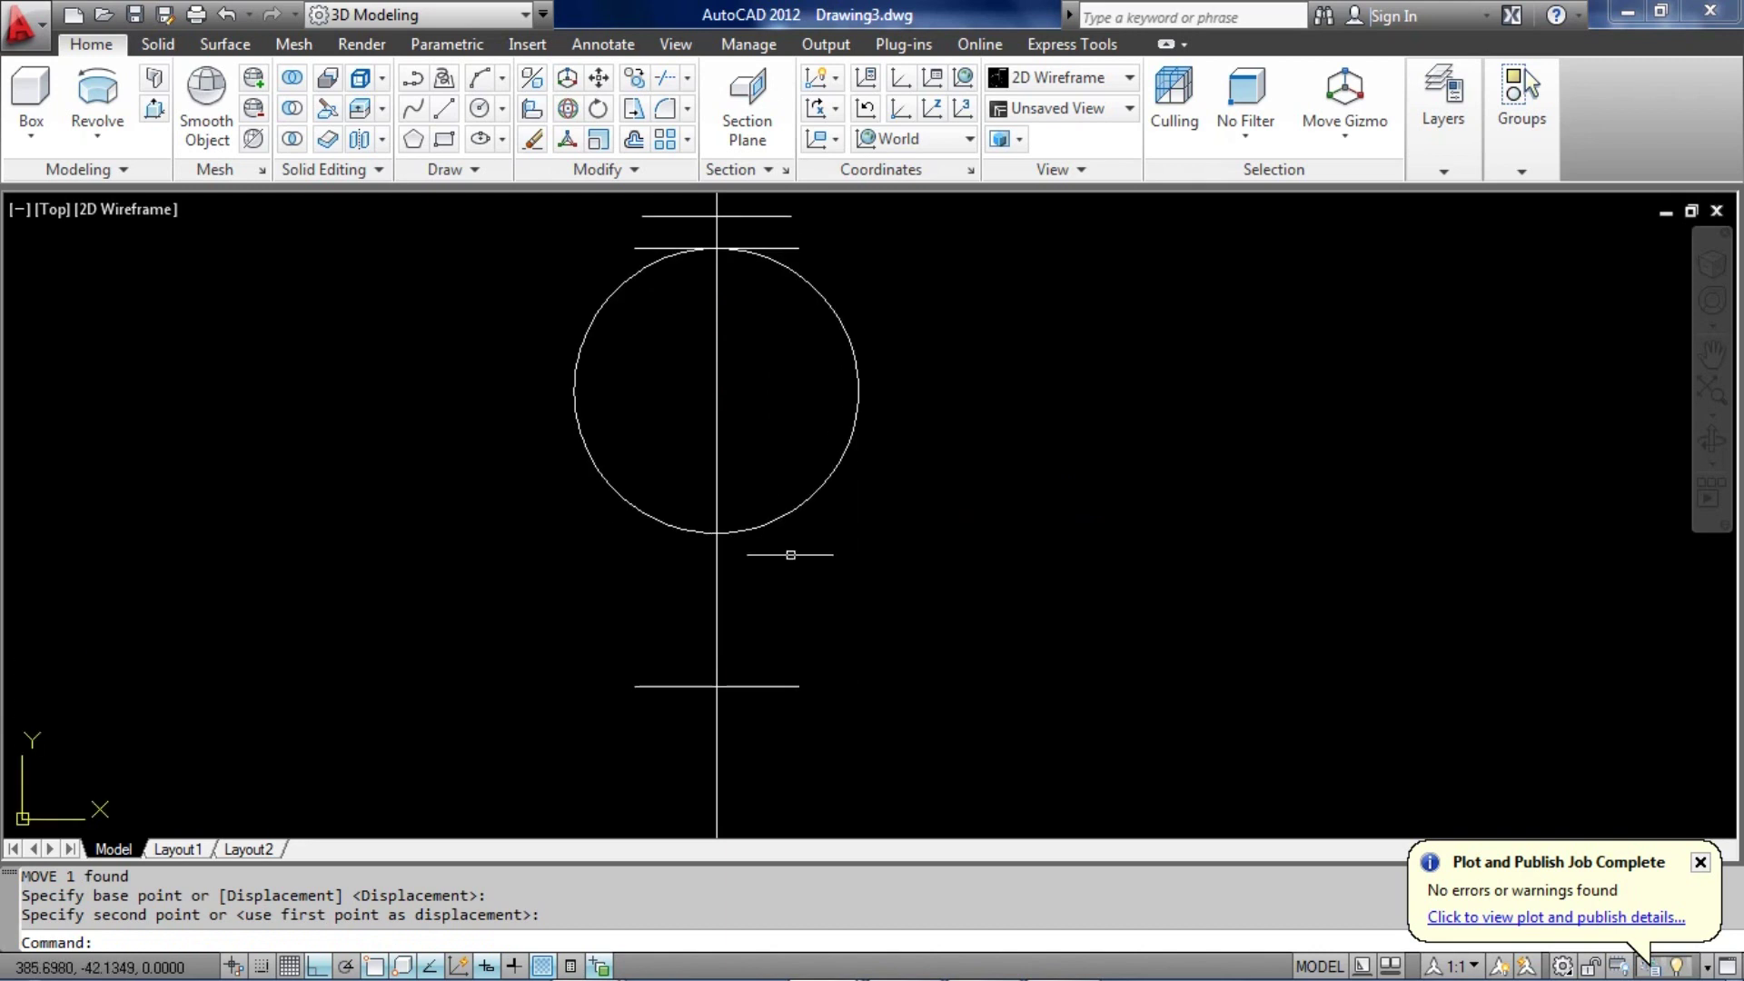
{"action": "type", "text": "C"}
{"action": "key", "text": "Return"}
{"action": "left_click", "coordinate": [716, 686]}
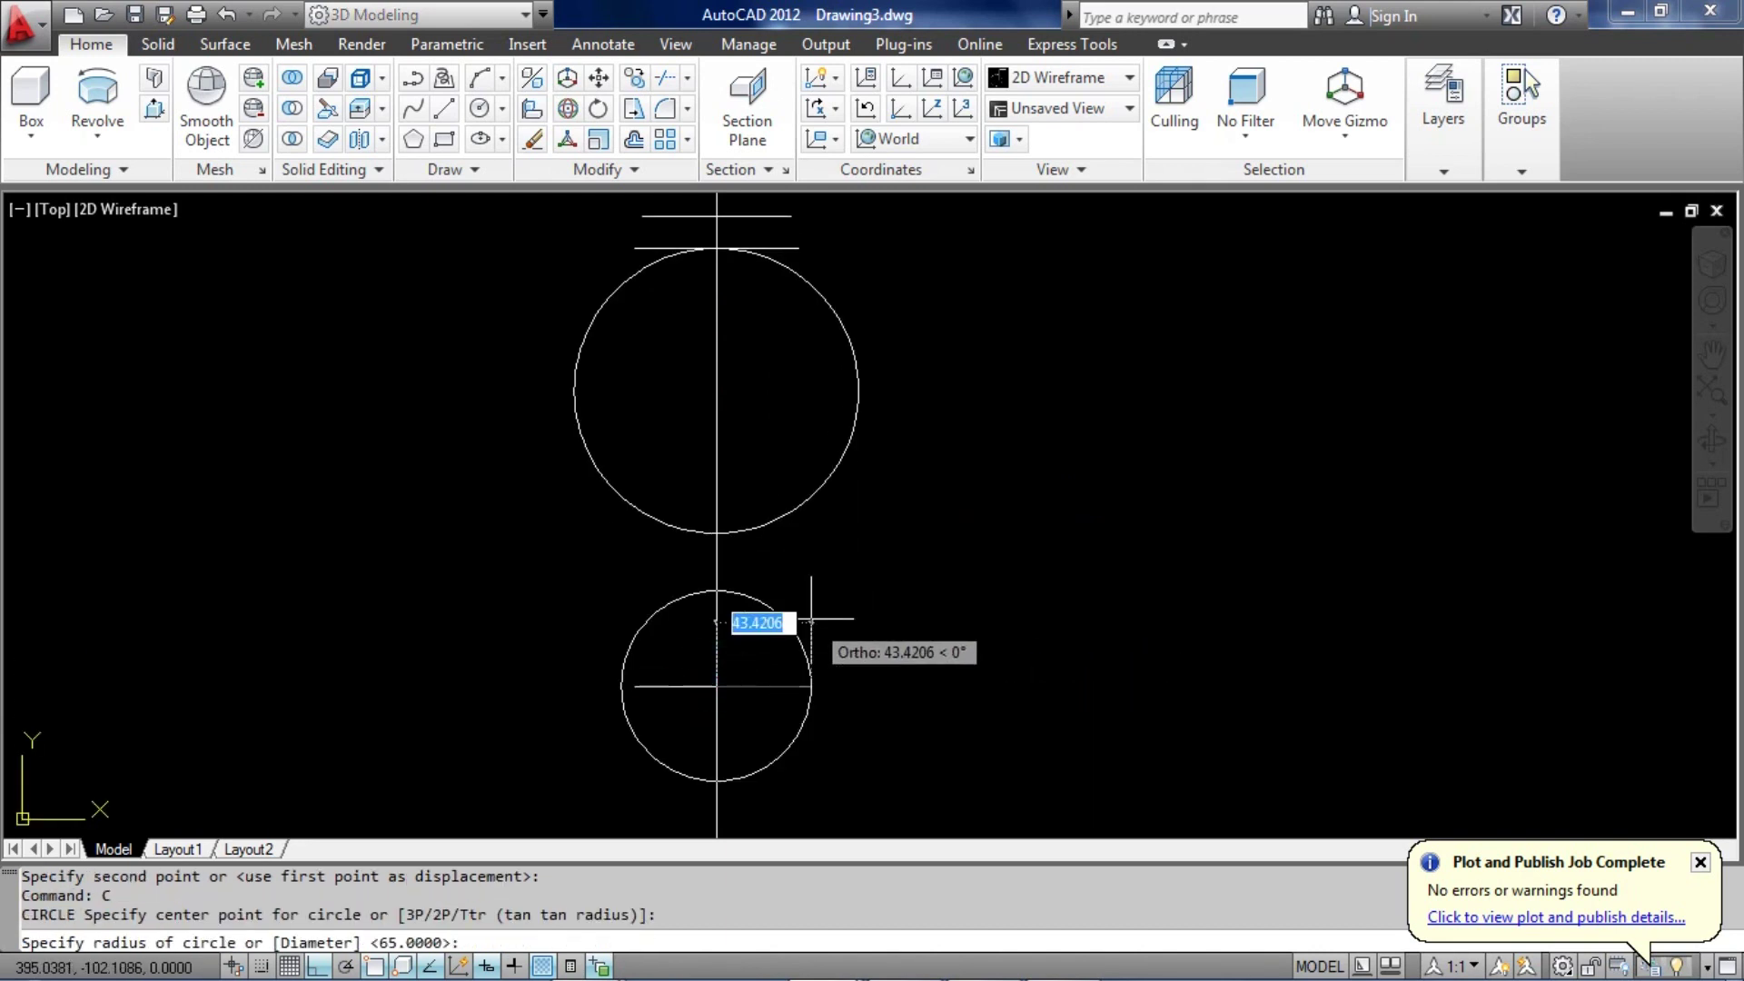
{"action": "type", "text": "50"}
{"action": "key", "text": "Return"}
Move the 50-radius circle up so its bottom quadrant sits on the midpoint of the base line
{"action": "left_click", "coordinate": [797, 606]}
{"action": "left_click", "coordinate": [761, 641]}
{"action": "key", "text": "Return"}
{"action": "left_click", "coordinate": [717, 795]}
{"action": "left_click", "coordinate": [718, 687]}
Draw a tangent-tangent-radius circle of radius 500 touching the right sides of the 65- and 50-radius circles
{"action": "scroll", "coordinate": [775, 339], "scroll_direction": "up", "scroll_amount": 4}
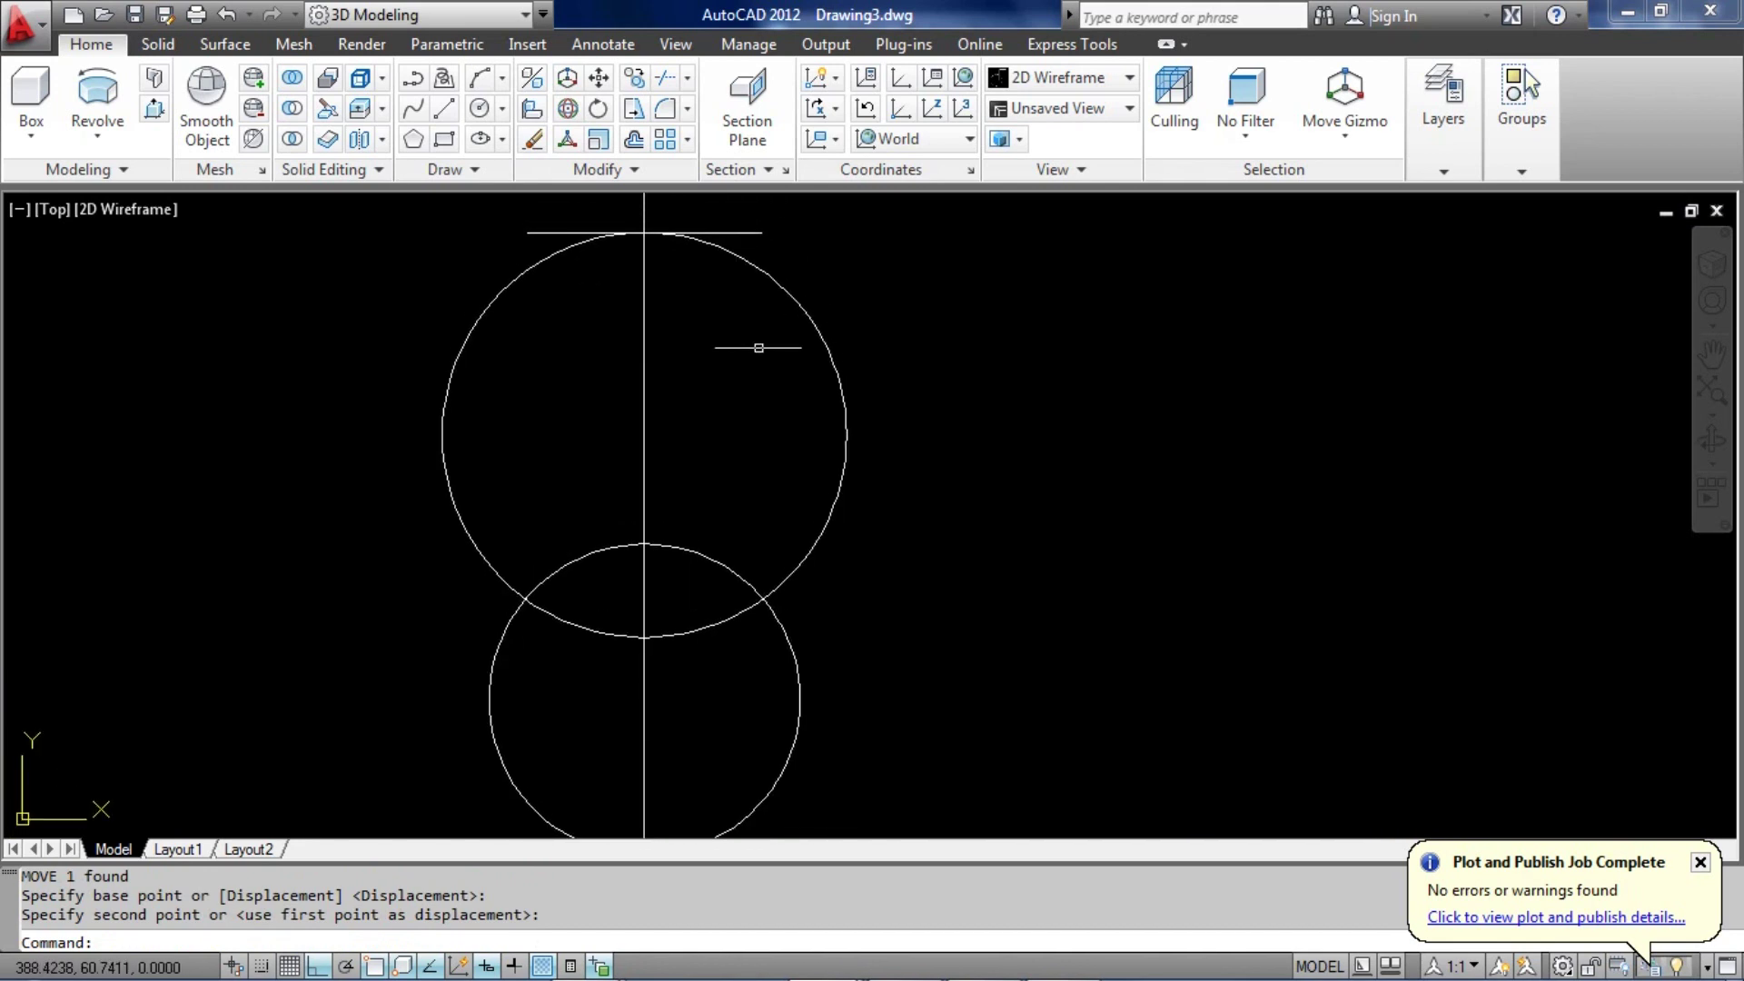
{"action": "type", "text": "c"}
{"action": "key", "text": "Return"}
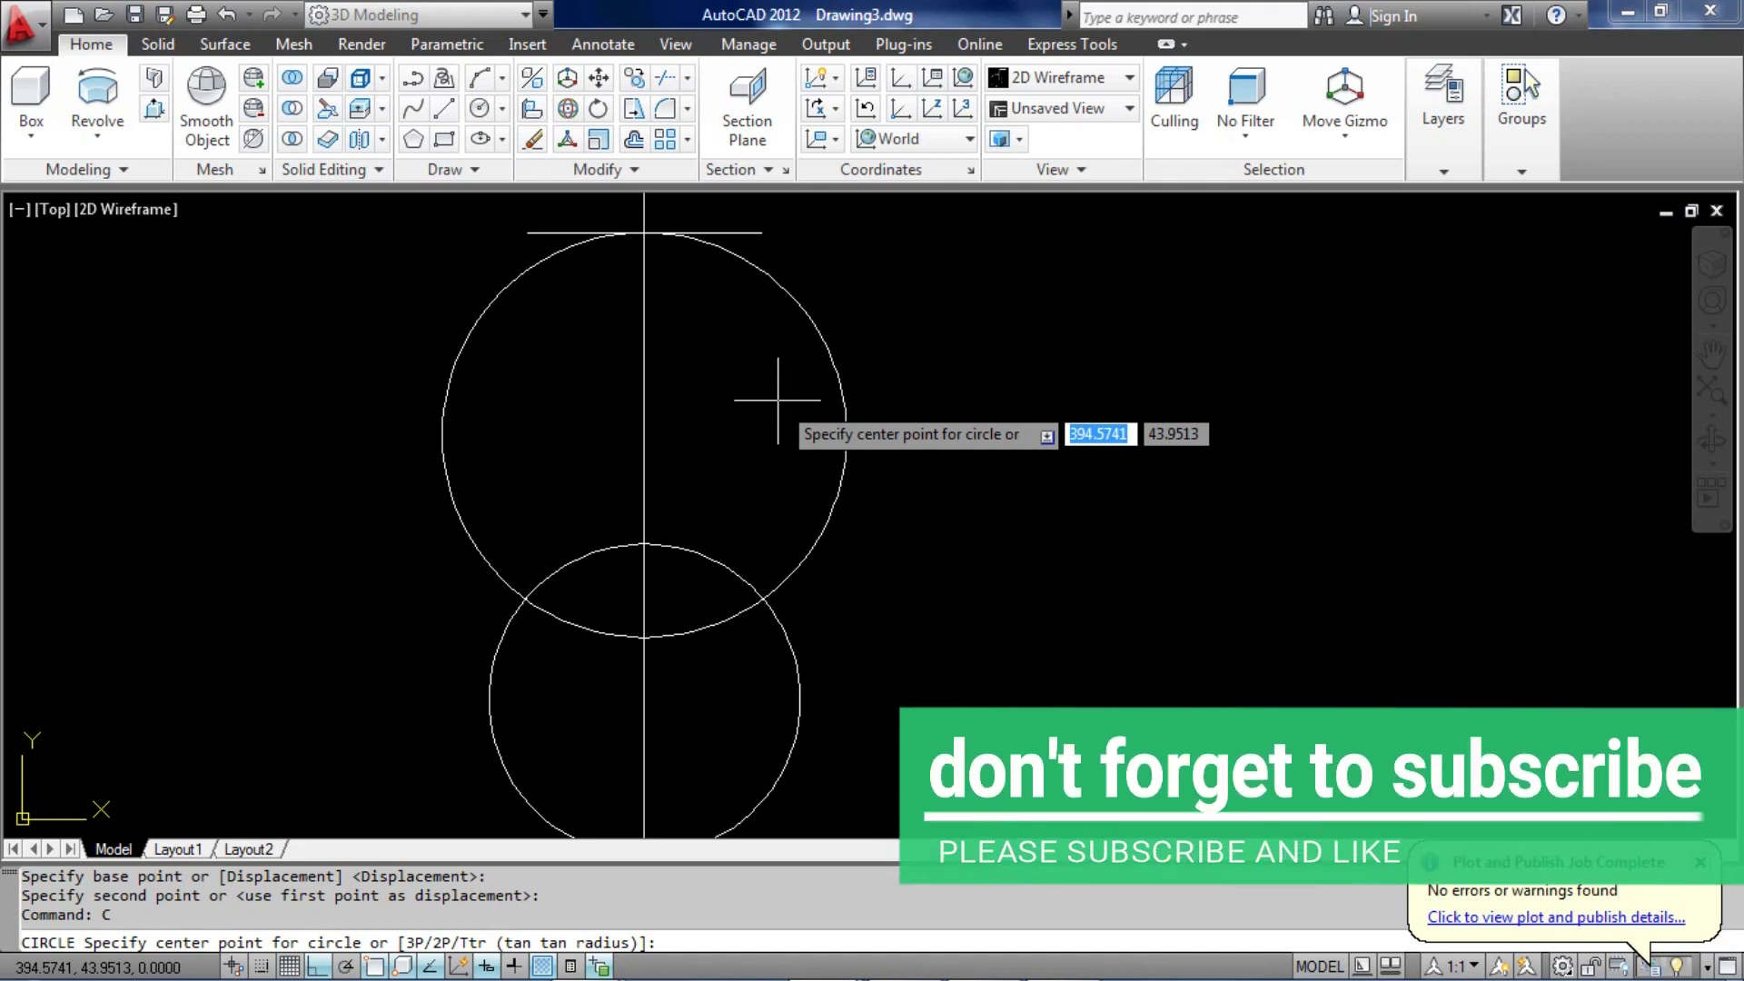
{"action": "type", "text": "TTR"}
{"action": "key", "text": "Return"}
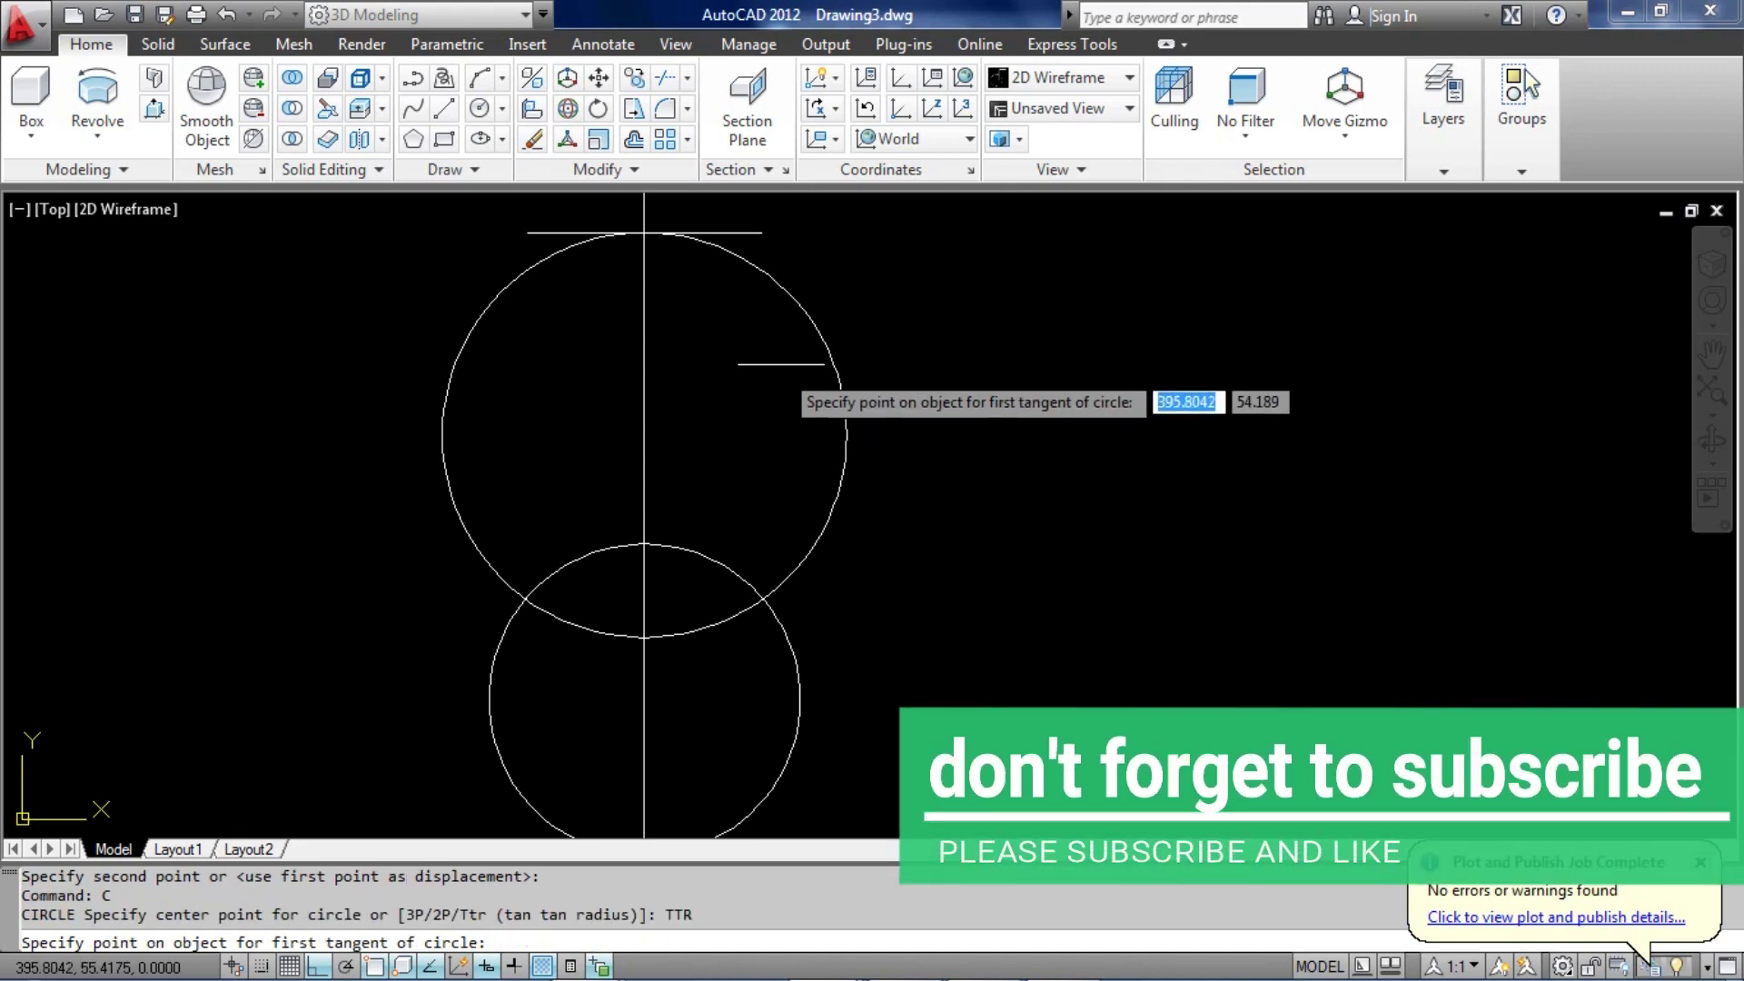
{"action": "left_click", "coordinate": [796, 310]}
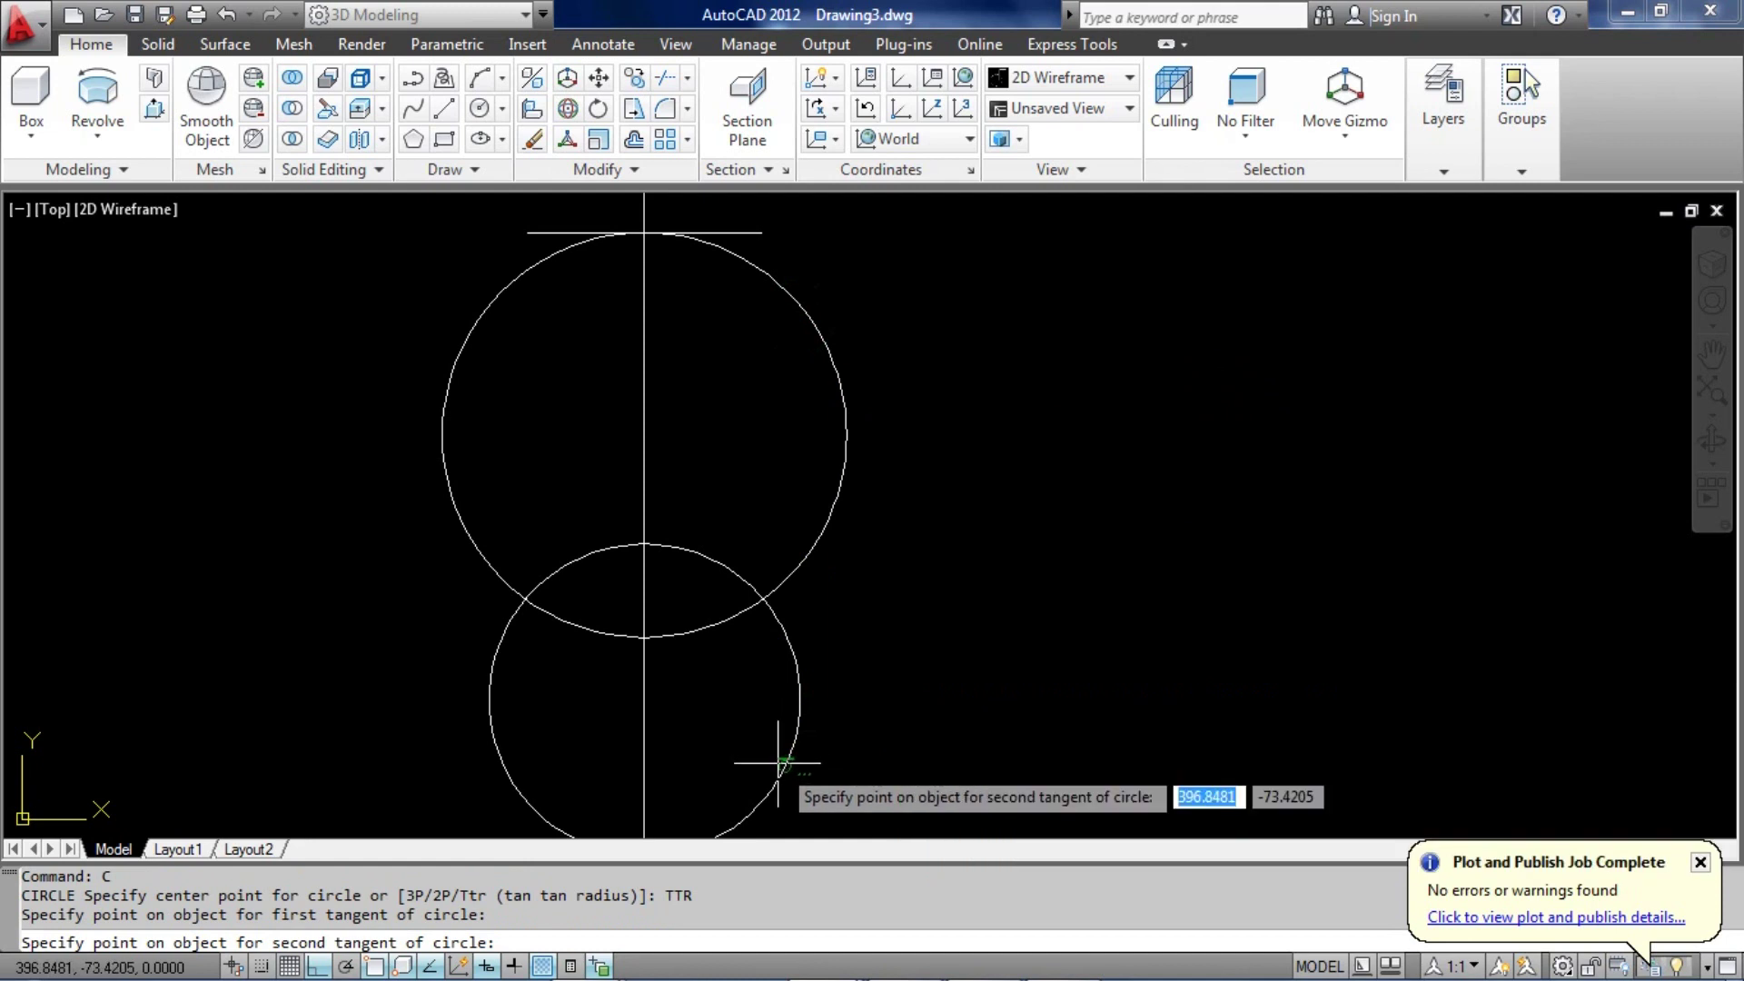
{"action": "left_click", "coordinate": [784, 760]}
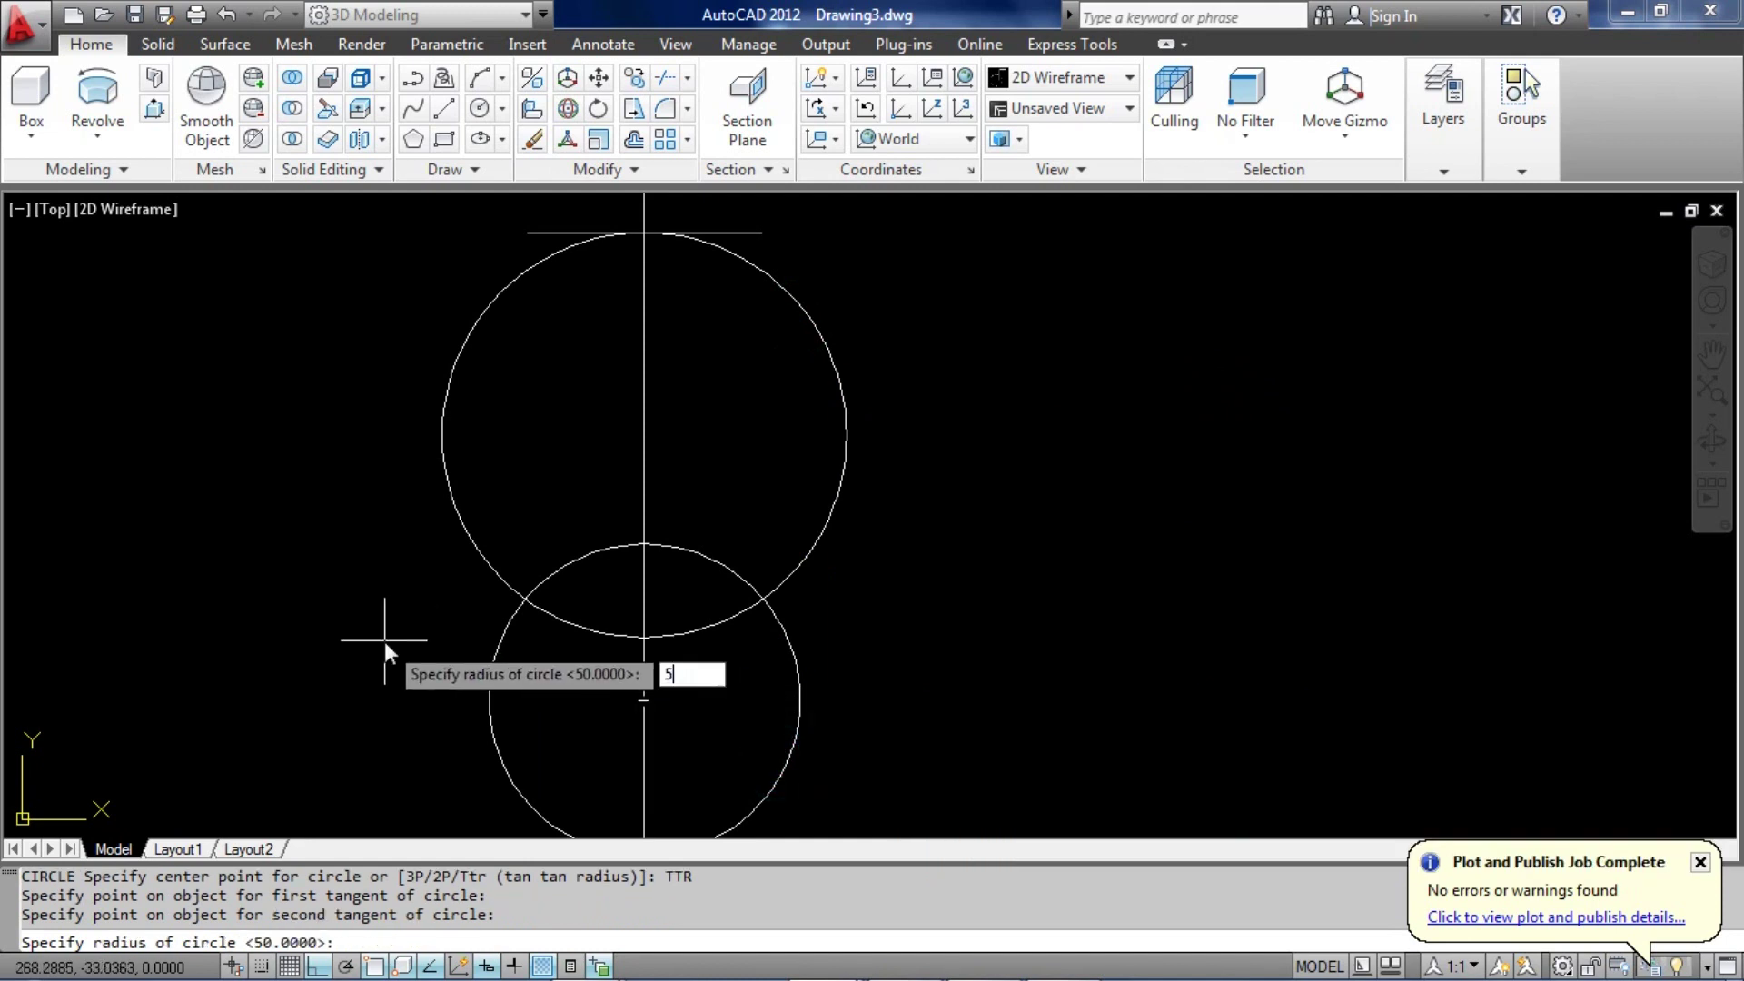
{"action": "key", "text": "Return"}
With Ortho off, draw a line from the right end of the upper group's lowest line tangent to the 65-radius circle
{"action": "middle_click_drag", "start_coordinate": [514, 621], "coordinate": [476, 716]}
{"action": "middle_click_drag", "start_coordinate": [647, 480], "coordinate": [603, 457]}
{"action": "middle_click_drag", "start_coordinate": [660, 400], "coordinate": [637, 398]}
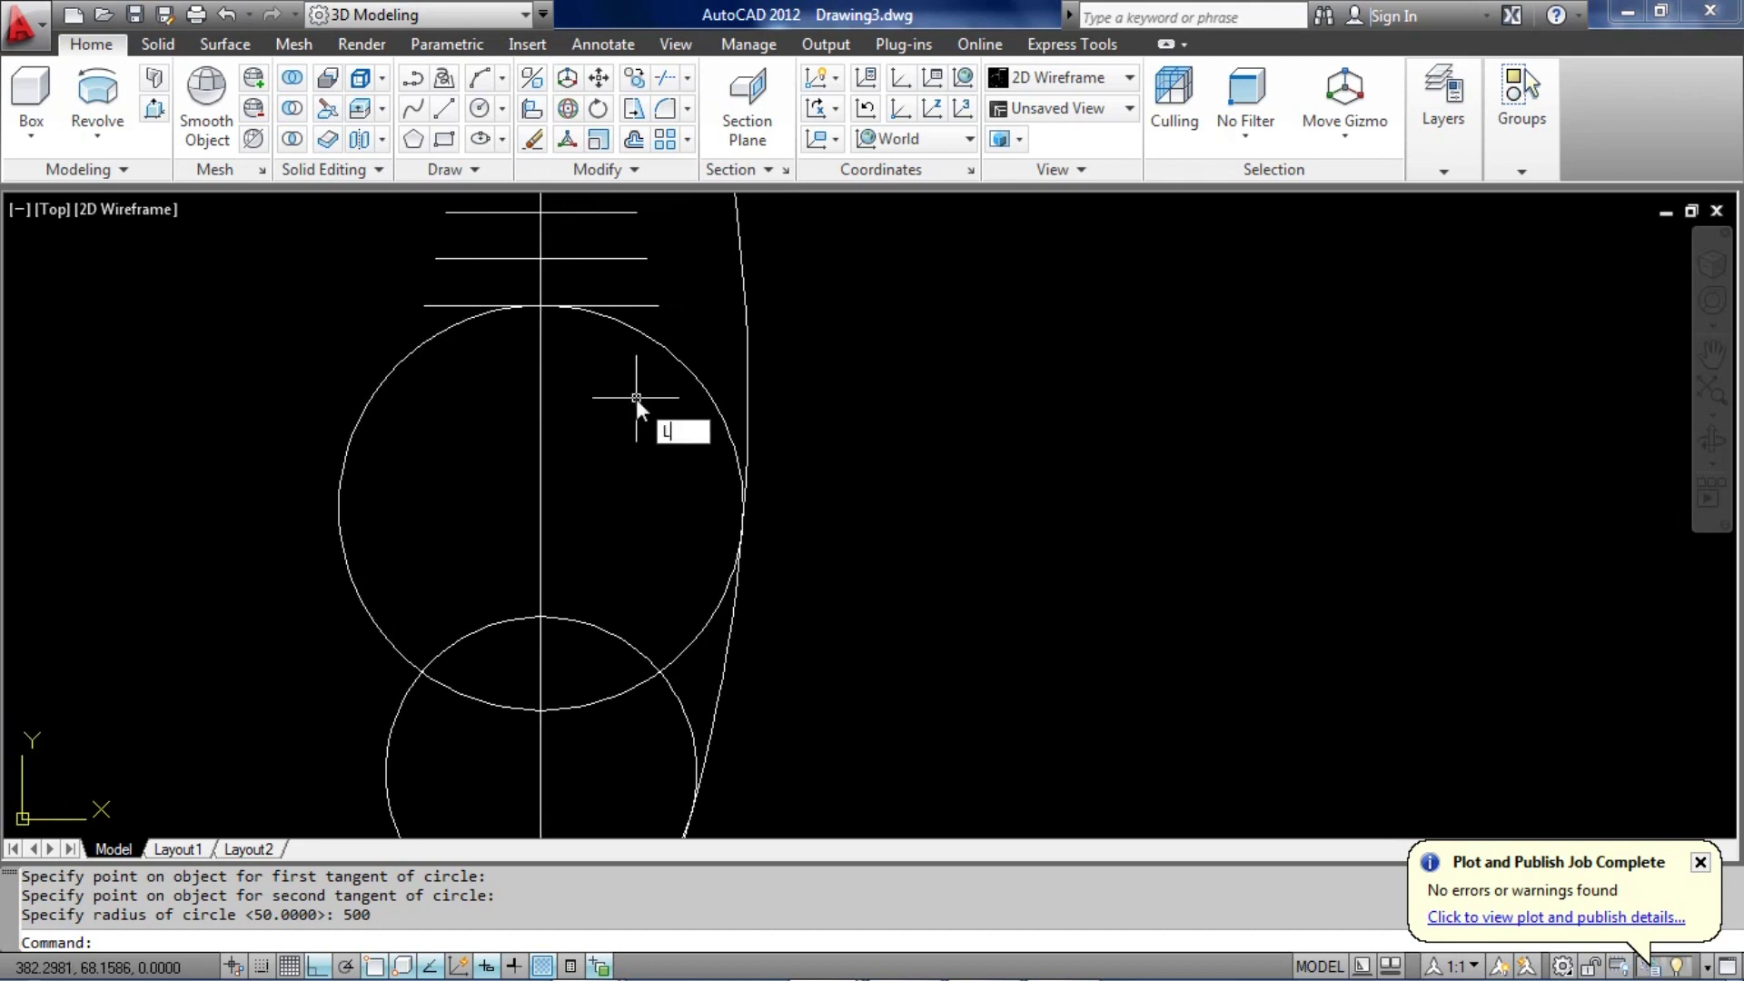
{"action": "type", "text": "L"}
{"action": "key", "text": "Return"}
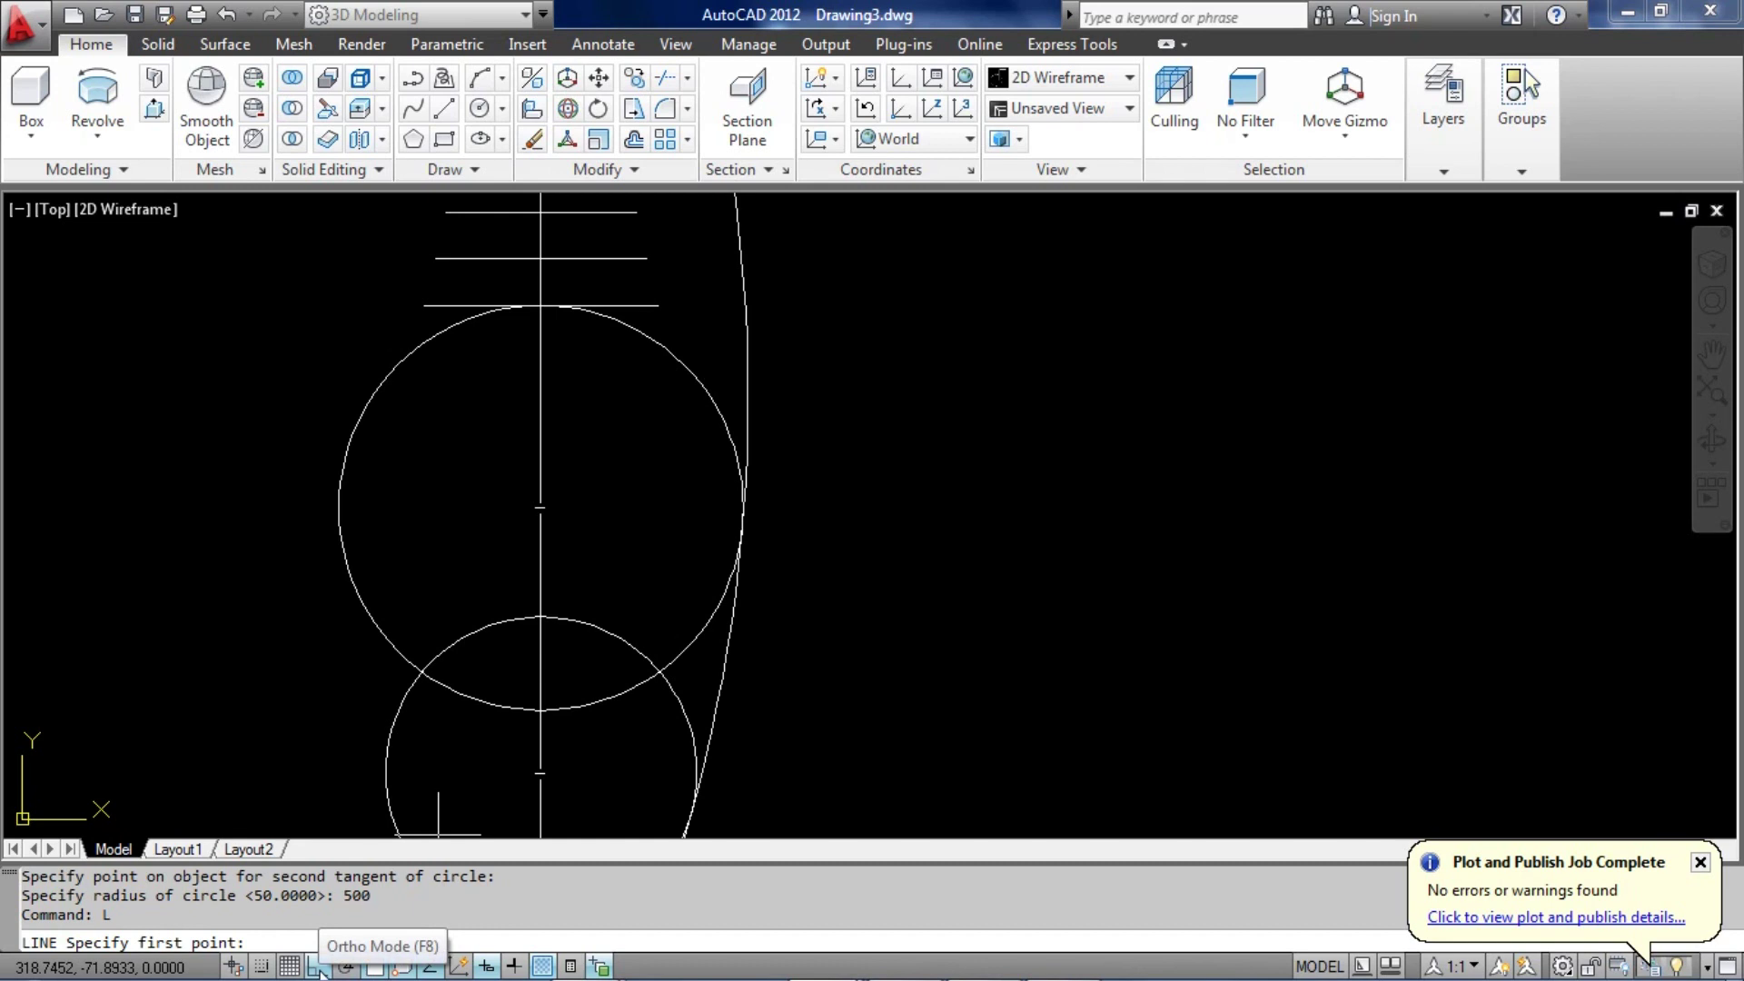
{"action": "left_click", "coordinate": [318, 967]}
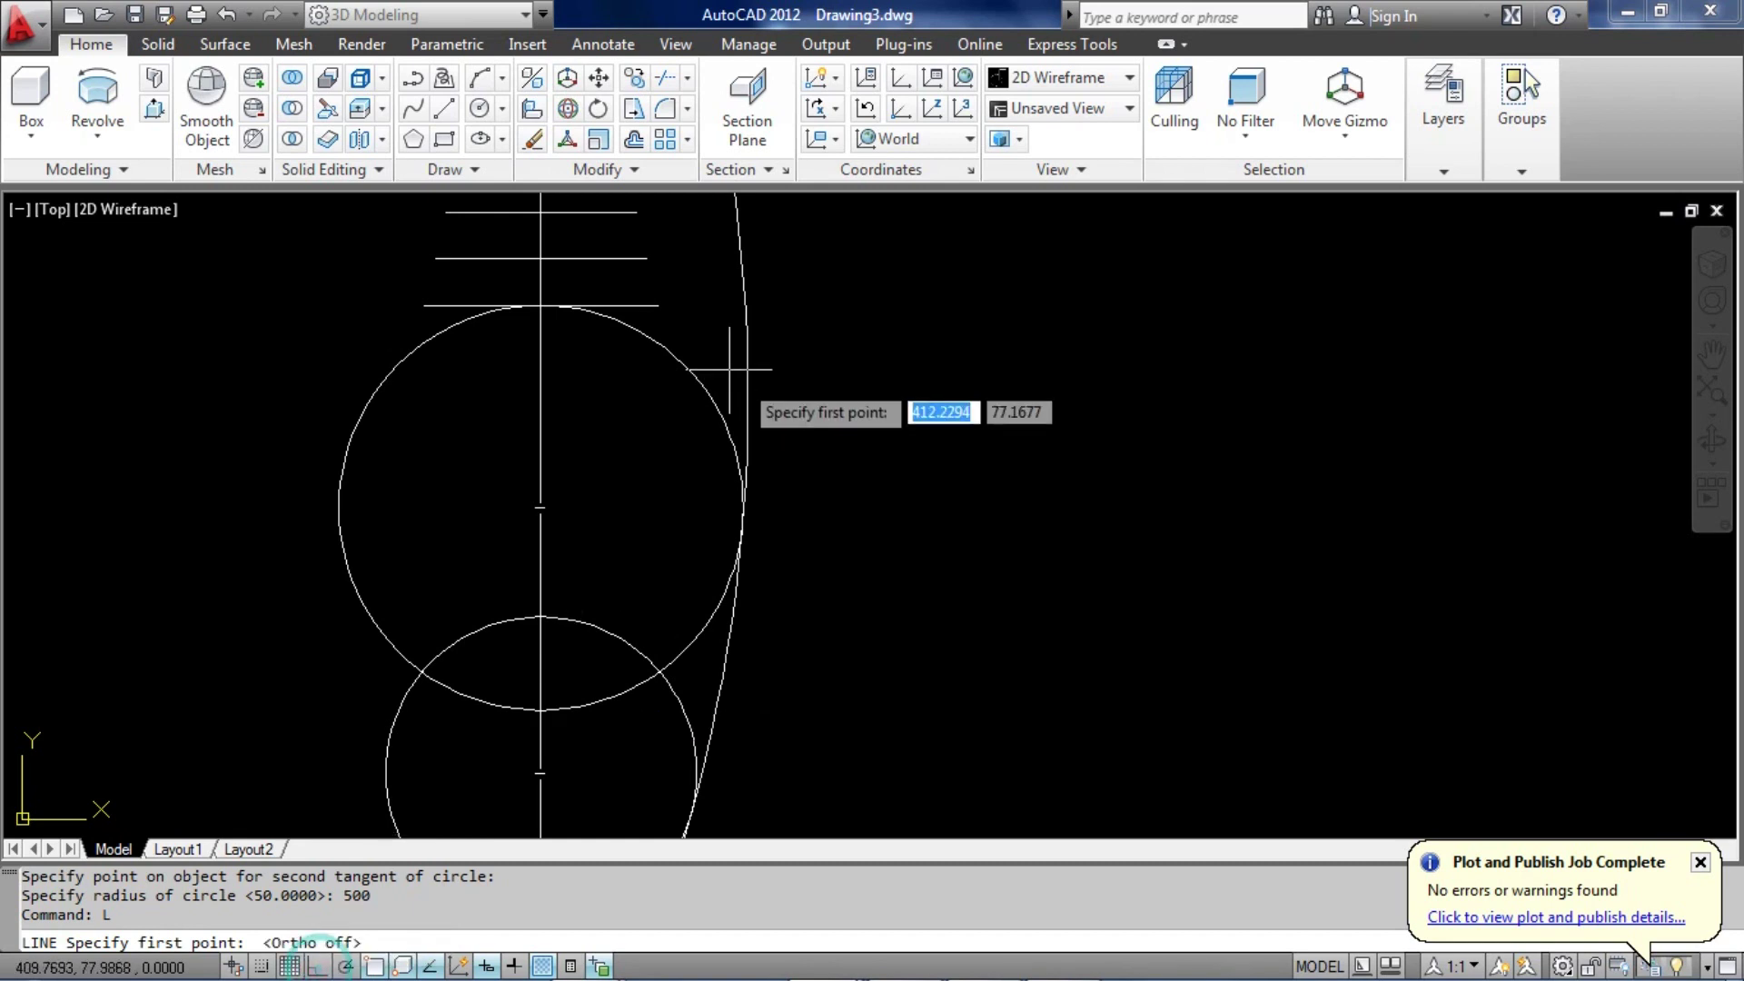
{"action": "left_click", "coordinate": [658, 305]}
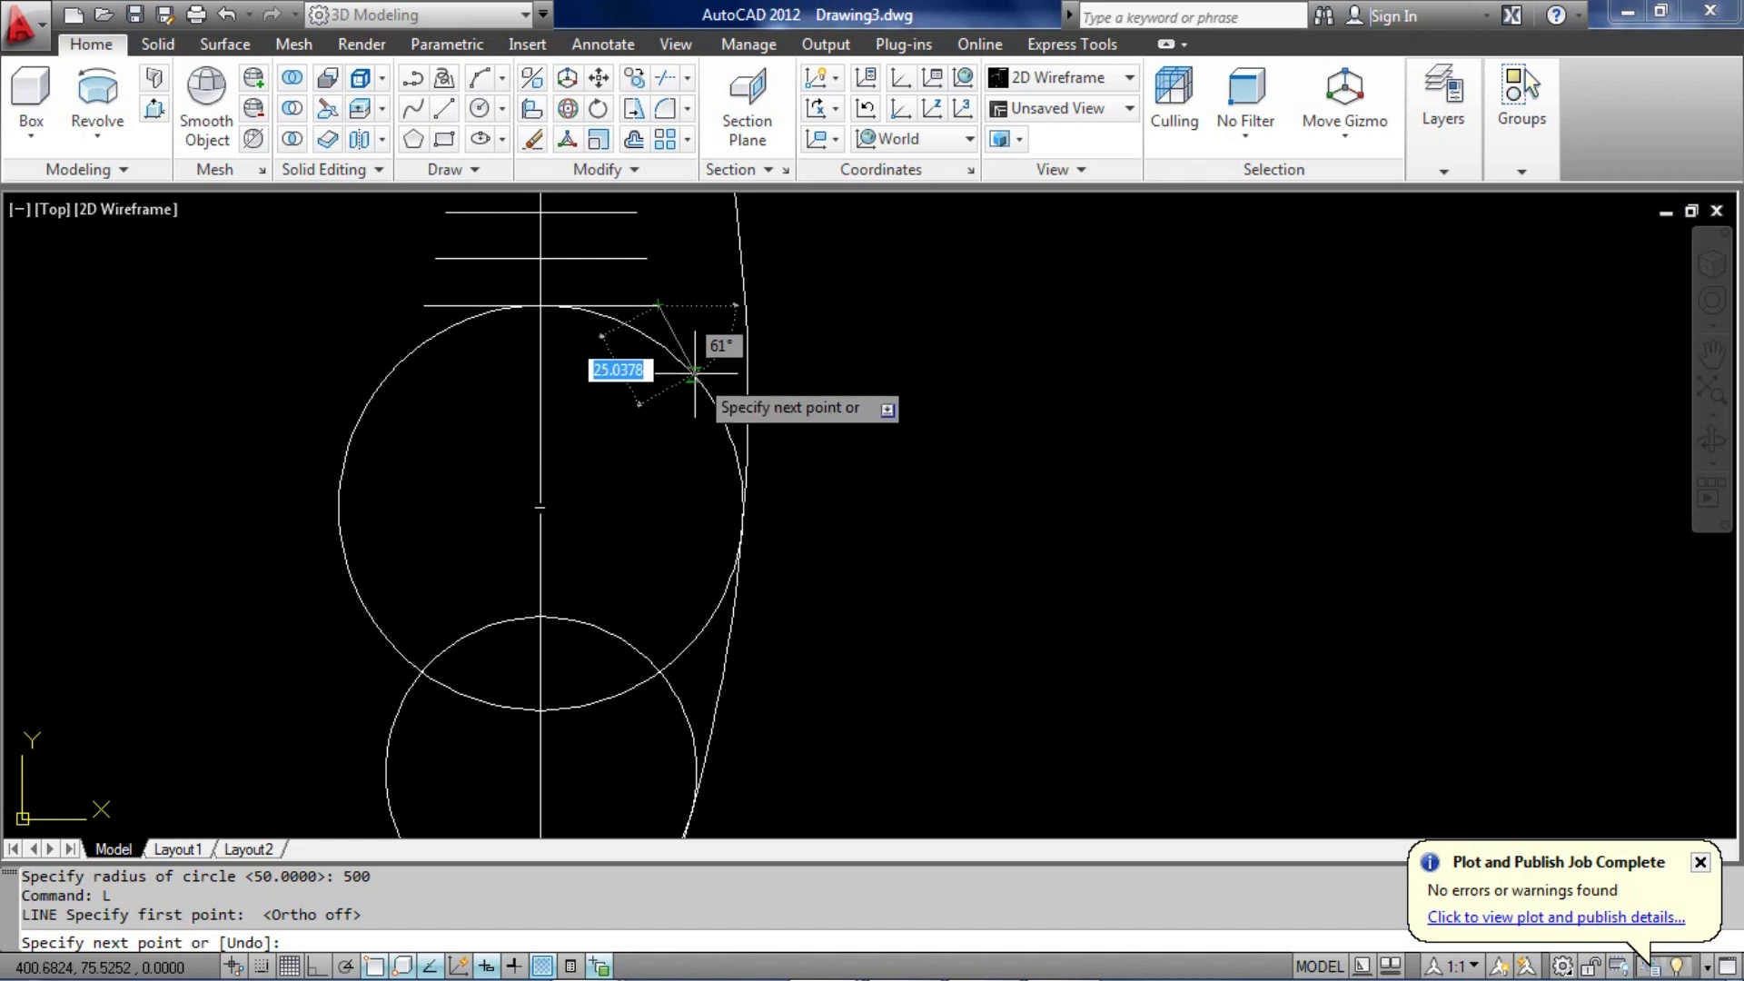
{"action": "key", "text": "shift"}
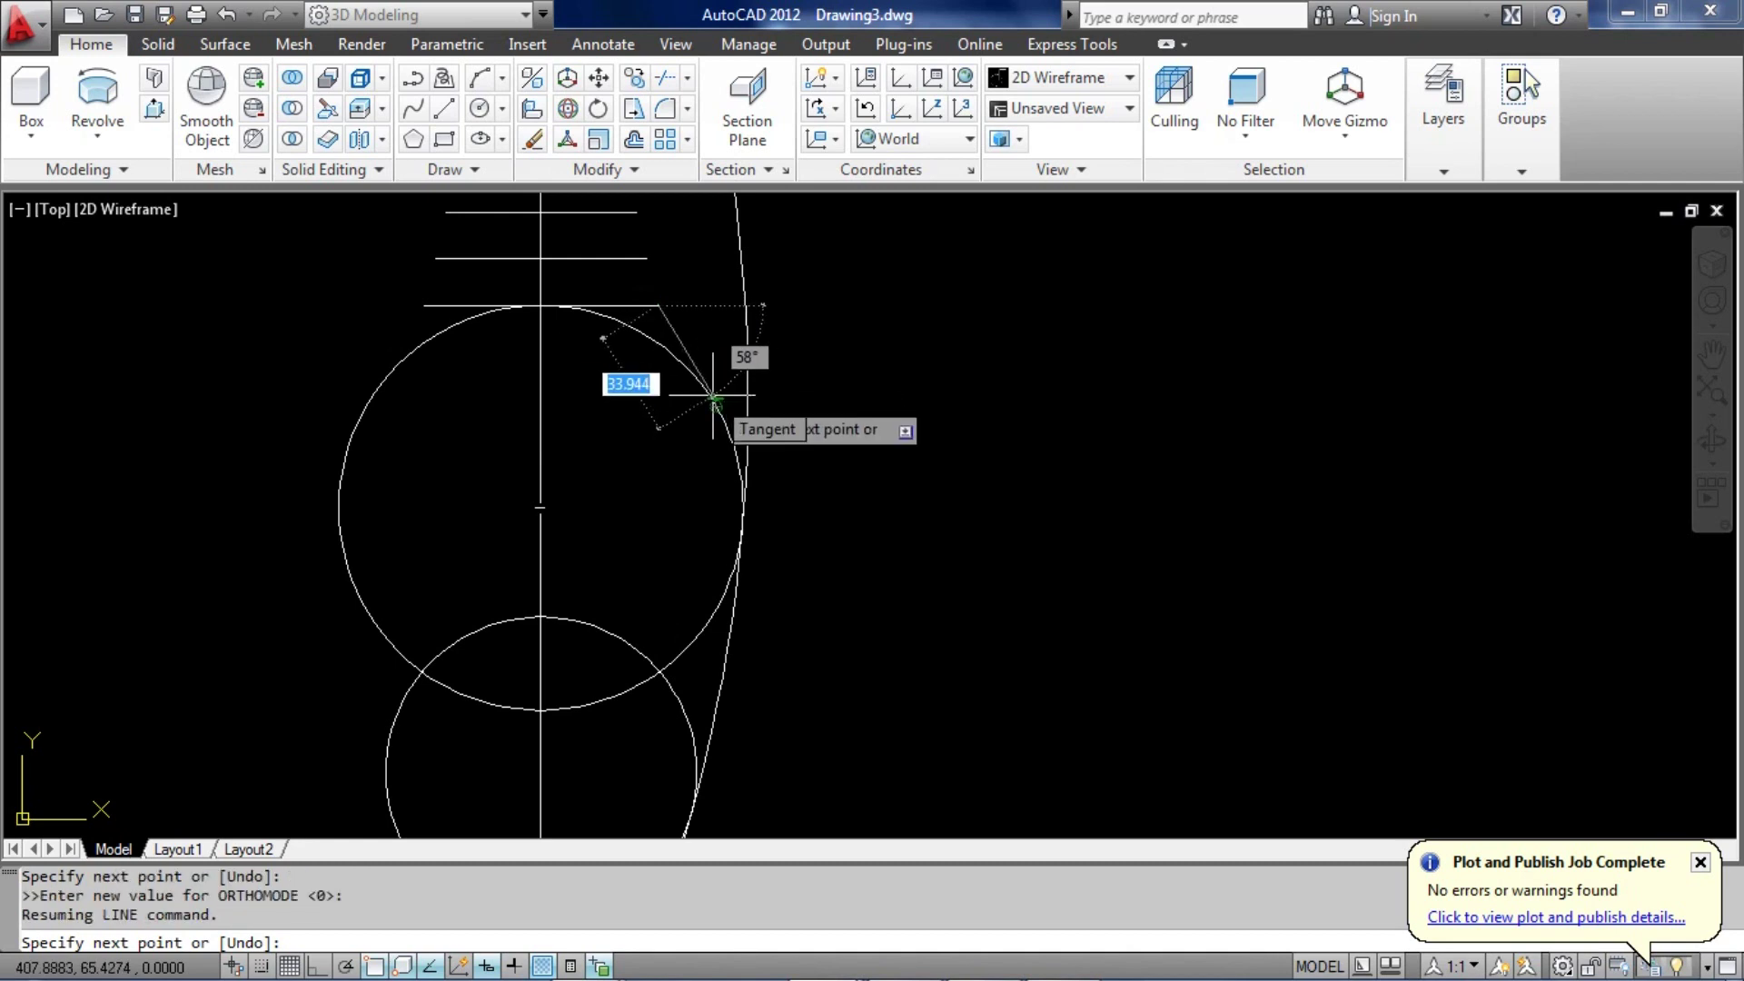
{"action": "right_click", "coordinate": [714, 398], "text": "shift"}
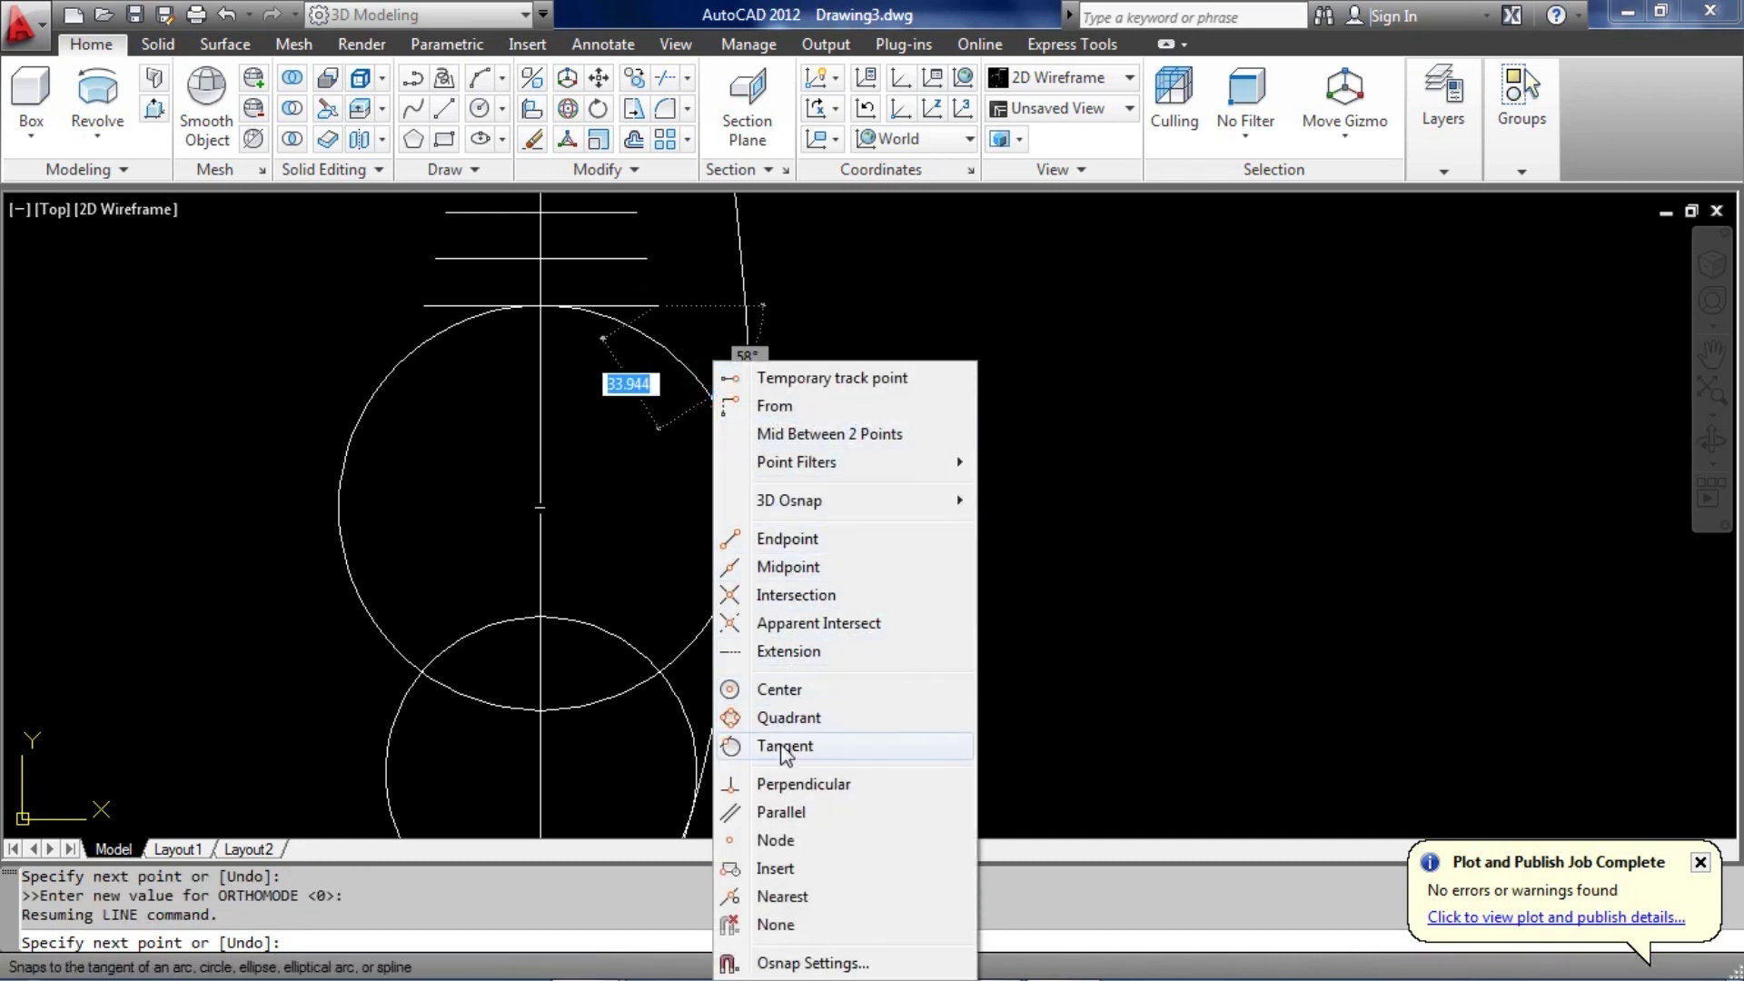
{"action": "left_click", "coordinate": [781, 746]}
{"action": "left_click", "coordinate": [717, 408]}
{"action": "key", "text": "Return"}
With the two circles, base line, lowest neck line and tangent line as cutting edges, trim off the 500-radius circle beyond the profile's right side
{"action": "mouse_move", "coordinate": [703, 618]}
{"action": "middle_mouse_down"}
{"action": "mouse_move", "coordinate": [710, 456]}
{"action": "mouse_move", "coordinate": [702, 529]}
{"action": "mouse_move", "coordinate": [701, 514]}
{"action": "mouse_move", "coordinate": [670, 533]}
{"action": "middle_mouse_up"}
{"action": "scroll", "coordinate": [701, 512], "scroll_direction": "down", "scroll_amount": 3}
{"action": "scroll", "coordinate": [669, 533], "scroll_direction": "down", "scroll_amount": 2}
{"action": "left_click", "coordinate": [685, 670]}
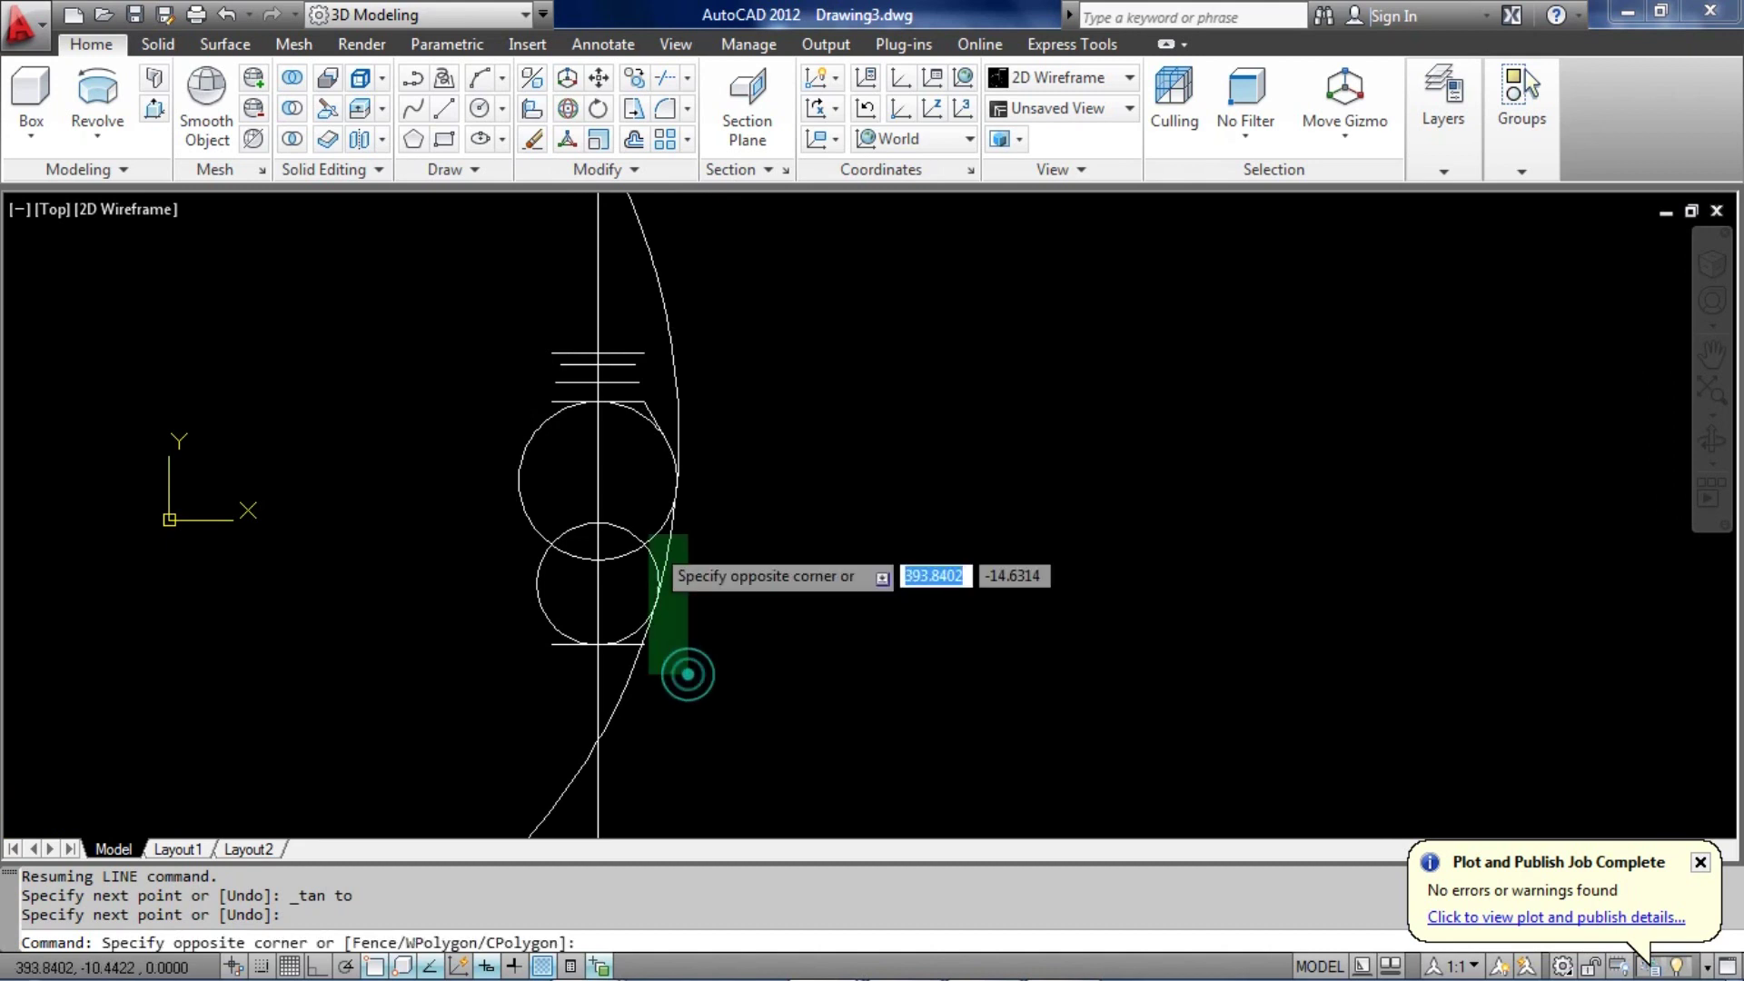
{"action": "left_click", "coordinate": [693, 478]}
{"action": "scroll", "coordinate": [654, 440], "scroll_direction": "up", "scroll_amount": 6}
{"action": "left_click", "coordinate": [653, 427]}
{"action": "left_click", "coordinate": [565, 254]}
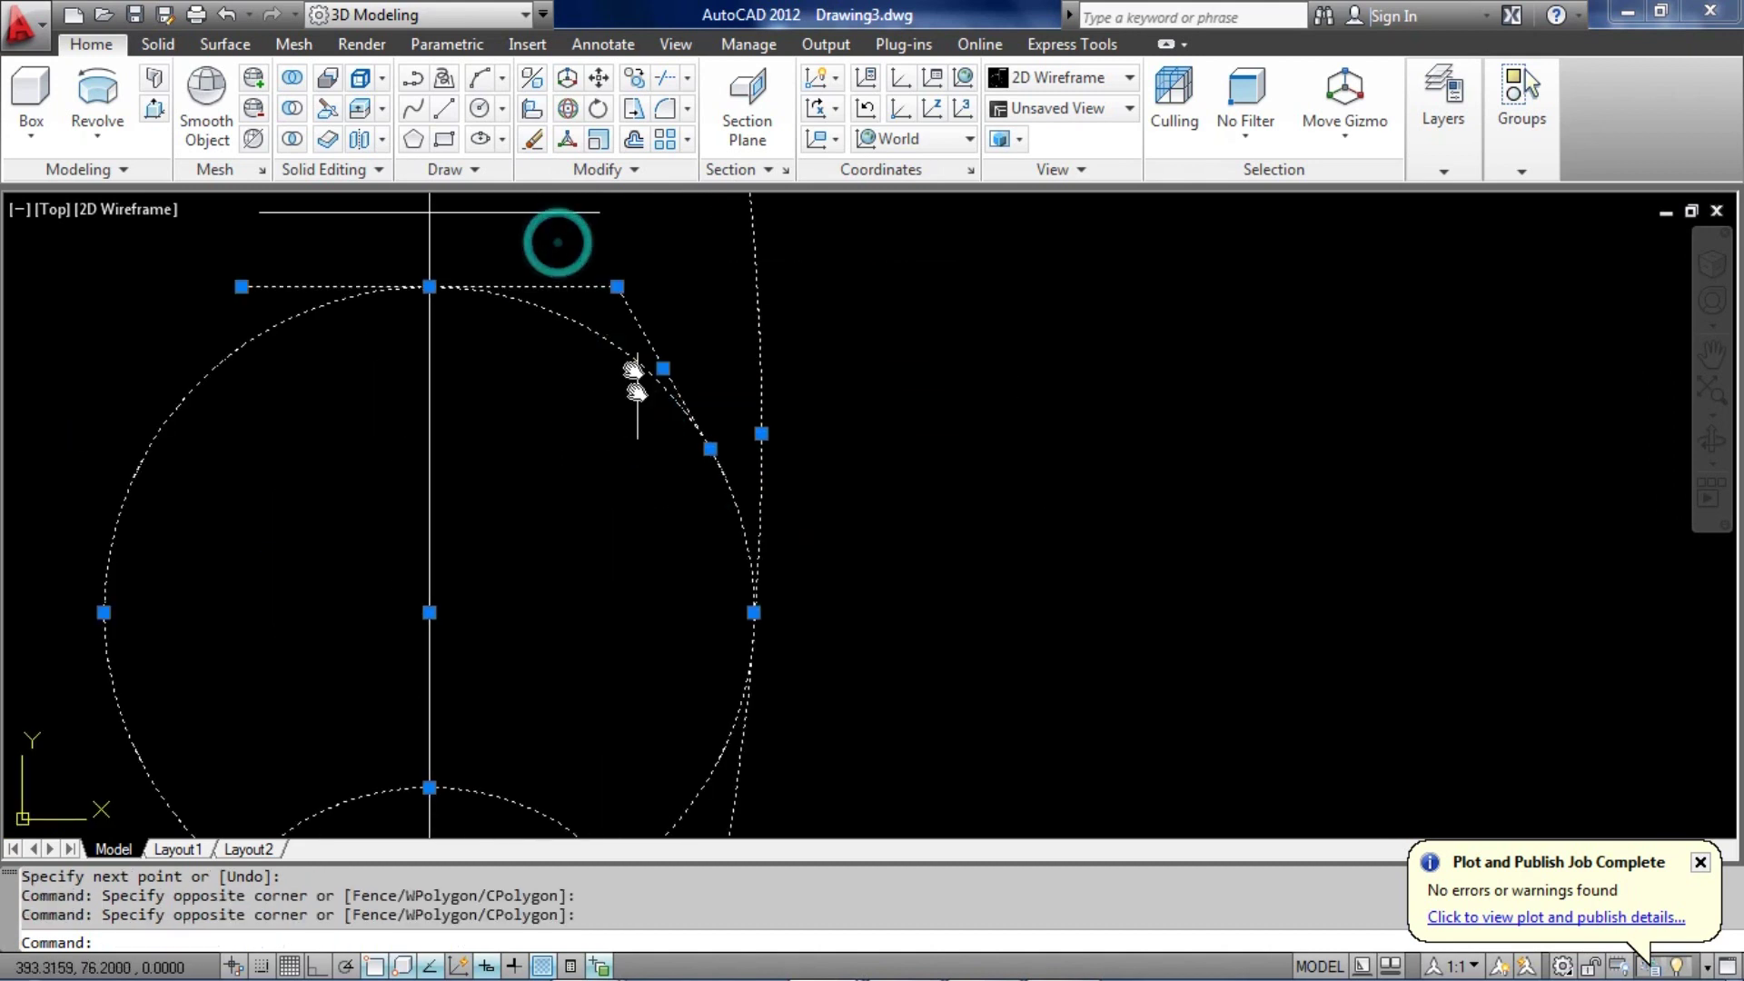
{"action": "scroll", "coordinate": [615, 269], "scroll_direction": "down", "scroll_amount": 4}
{"action": "left_click", "coordinate": [632, 636]}
{"action": "left_click", "coordinate": [565, 557]}
{"action": "scroll", "coordinate": [568, 559], "scroll_direction": "up", "scroll_amount": 3}
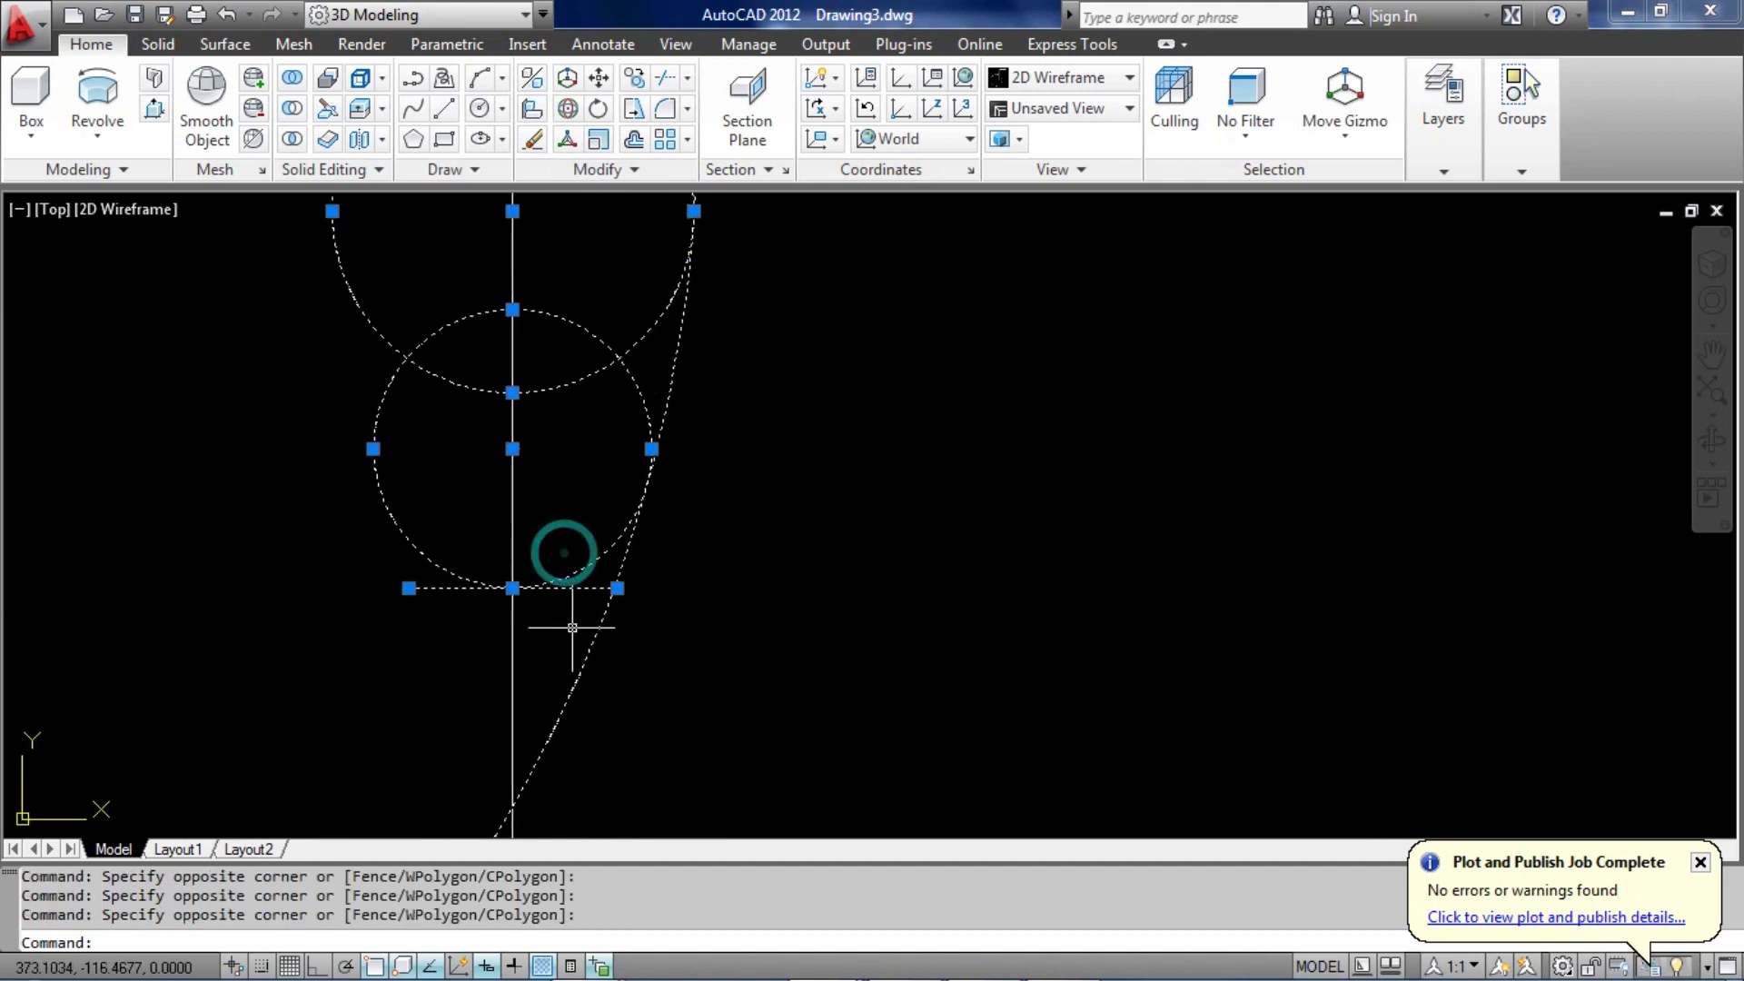
{"action": "type", "text": "tr"}
{"action": "key", "text": "Return"}
{"action": "left_click", "coordinate": [603, 700]}
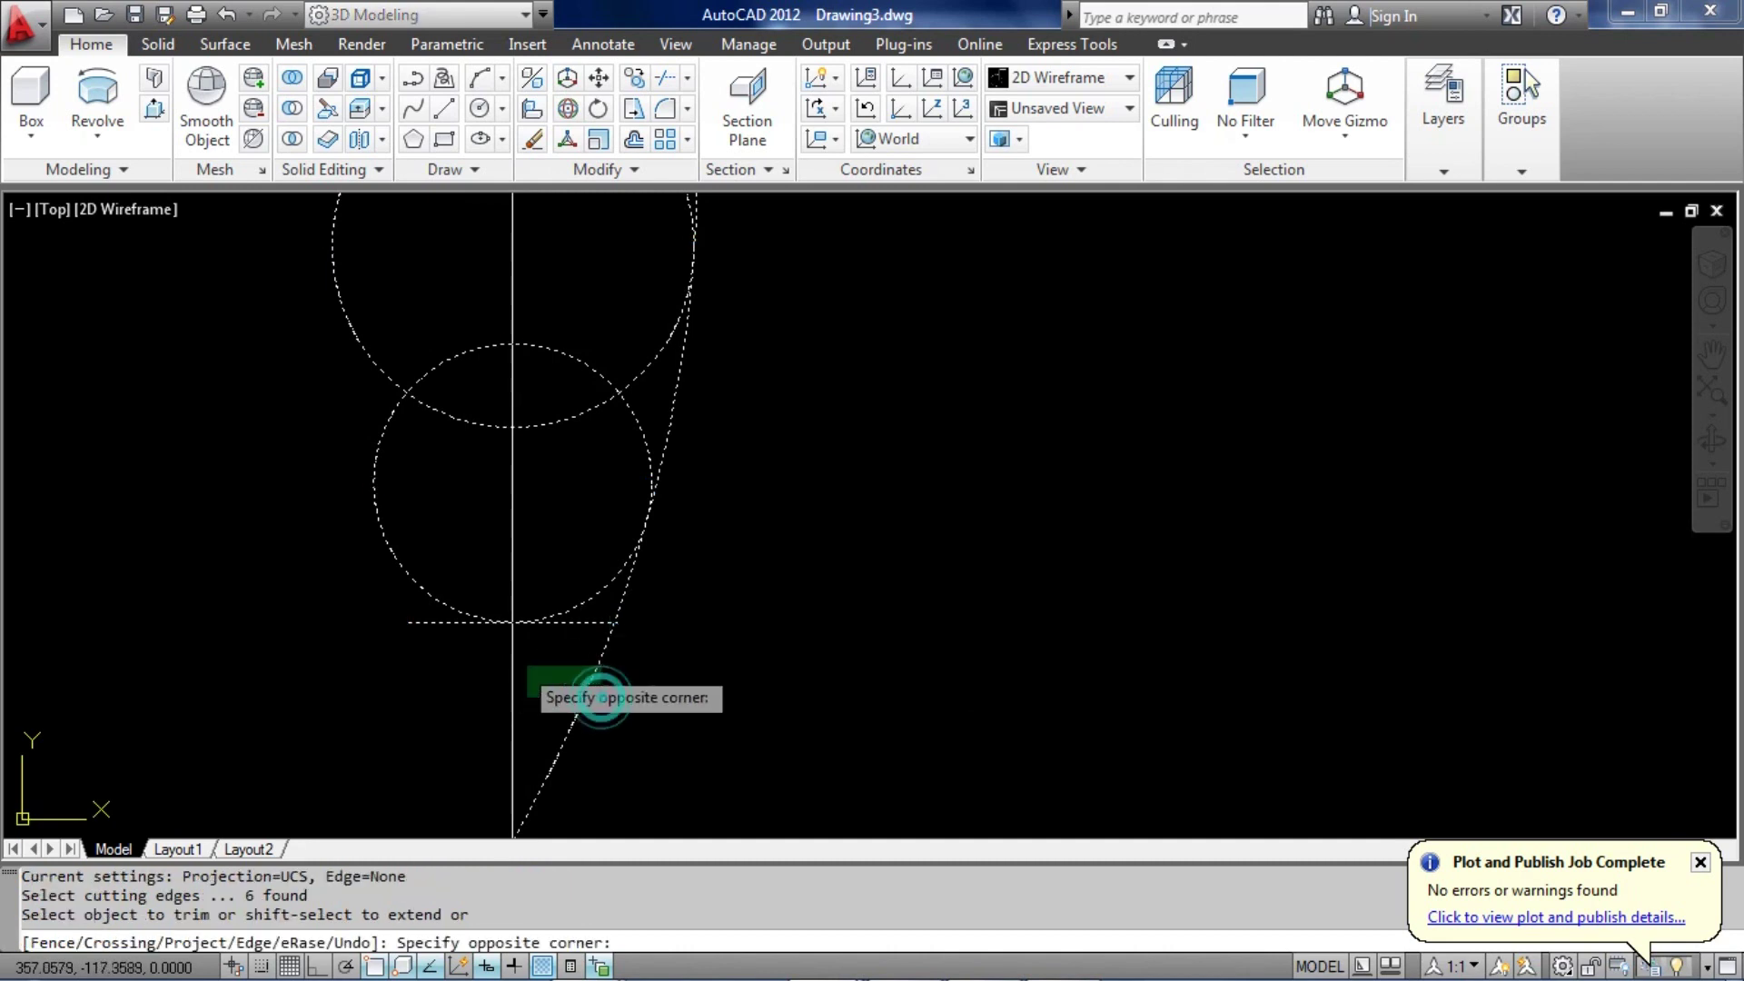
{"action": "left_click", "coordinate": [536, 665]}
Trim away the unwanted inner portions of the 65- and 50-radius circles on the right half of the profile
{"action": "middle_click_drag", "start_coordinate": [634, 594], "coordinate": [636, 782]}
{"action": "middle_click_drag", "start_coordinate": [644, 358], "coordinate": [648, 427]}
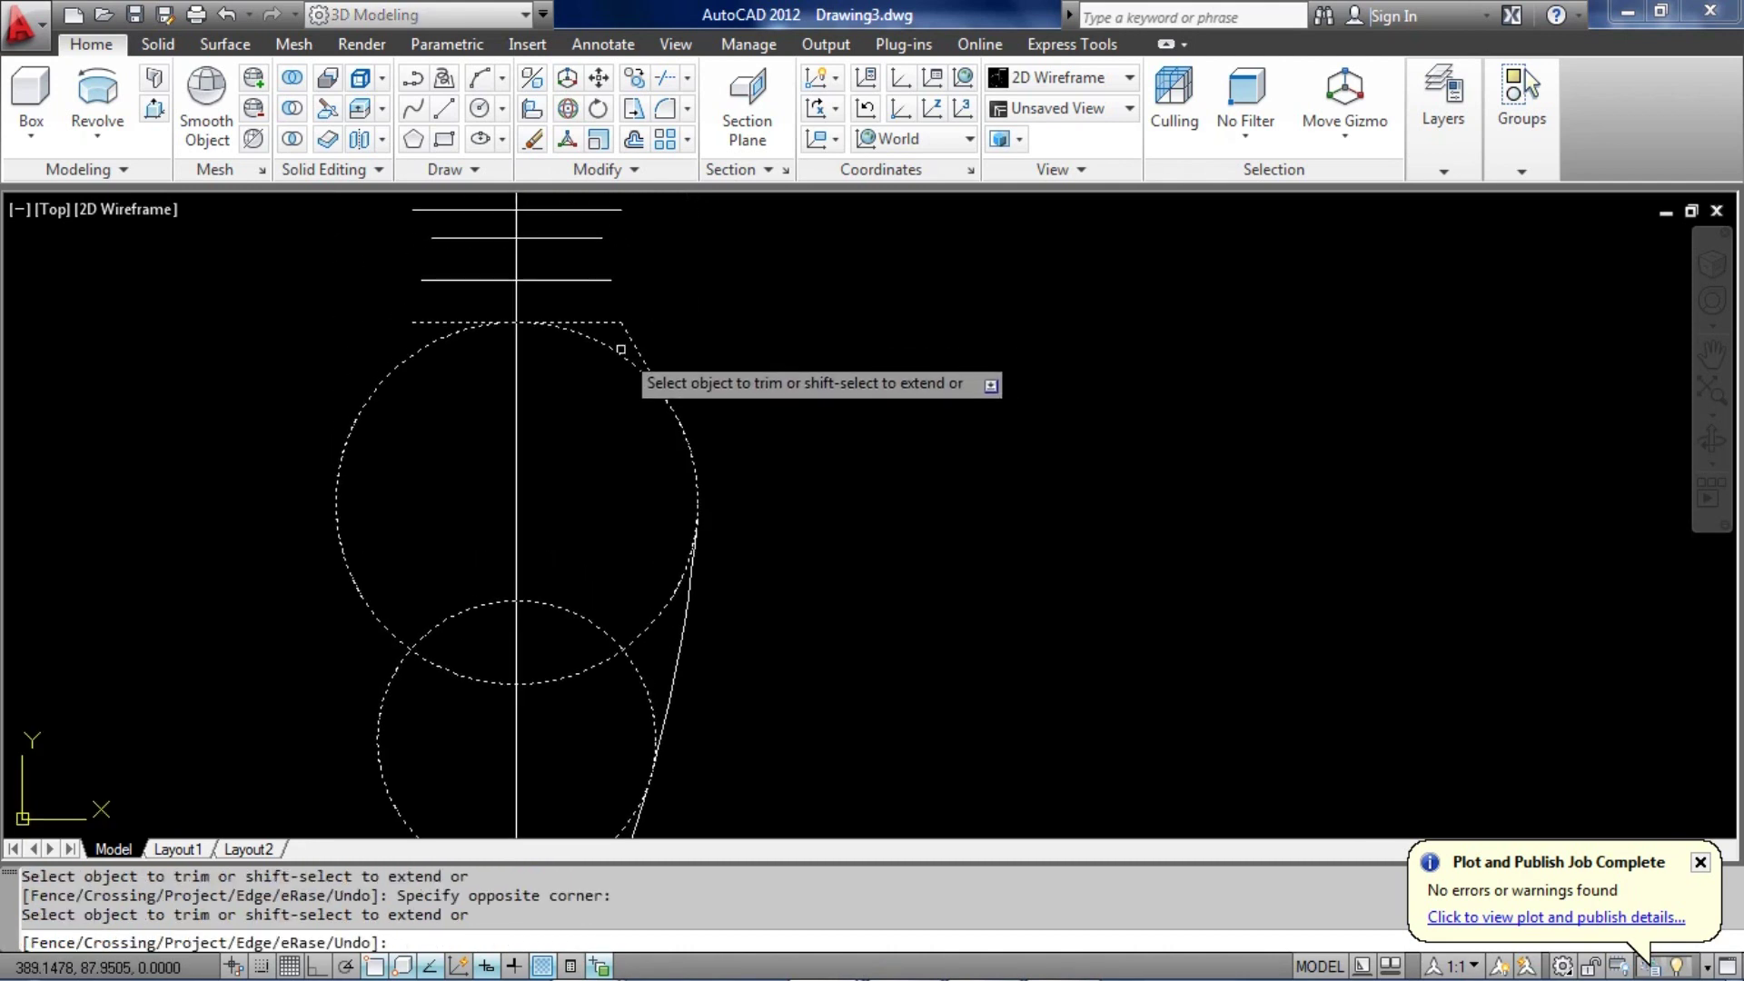
{"action": "left_click", "coordinate": [617, 354]}
{"action": "middle_click_drag", "start_coordinate": [608, 650], "coordinate": [635, 475]}
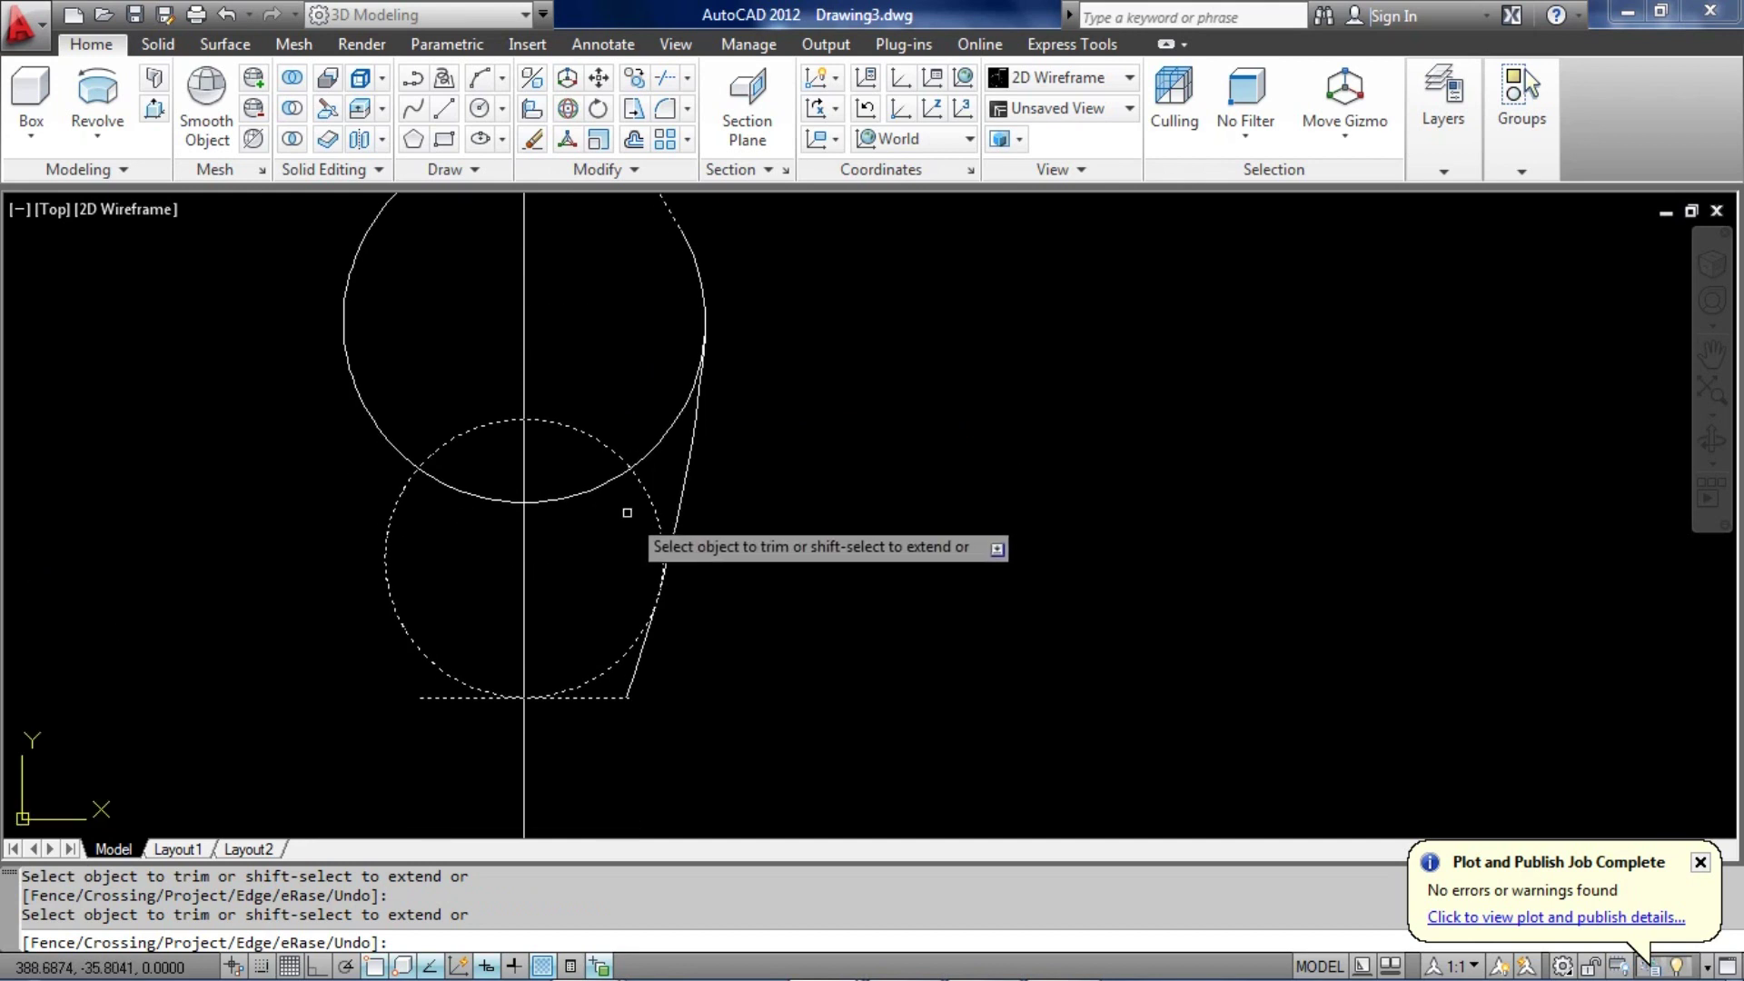
{"action": "left_click", "coordinate": [635, 506]}
{"action": "left_click", "coordinate": [596, 405]}
{"action": "left_click", "coordinate": [639, 482]}
{"action": "left_click", "coordinate": [642, 455]}
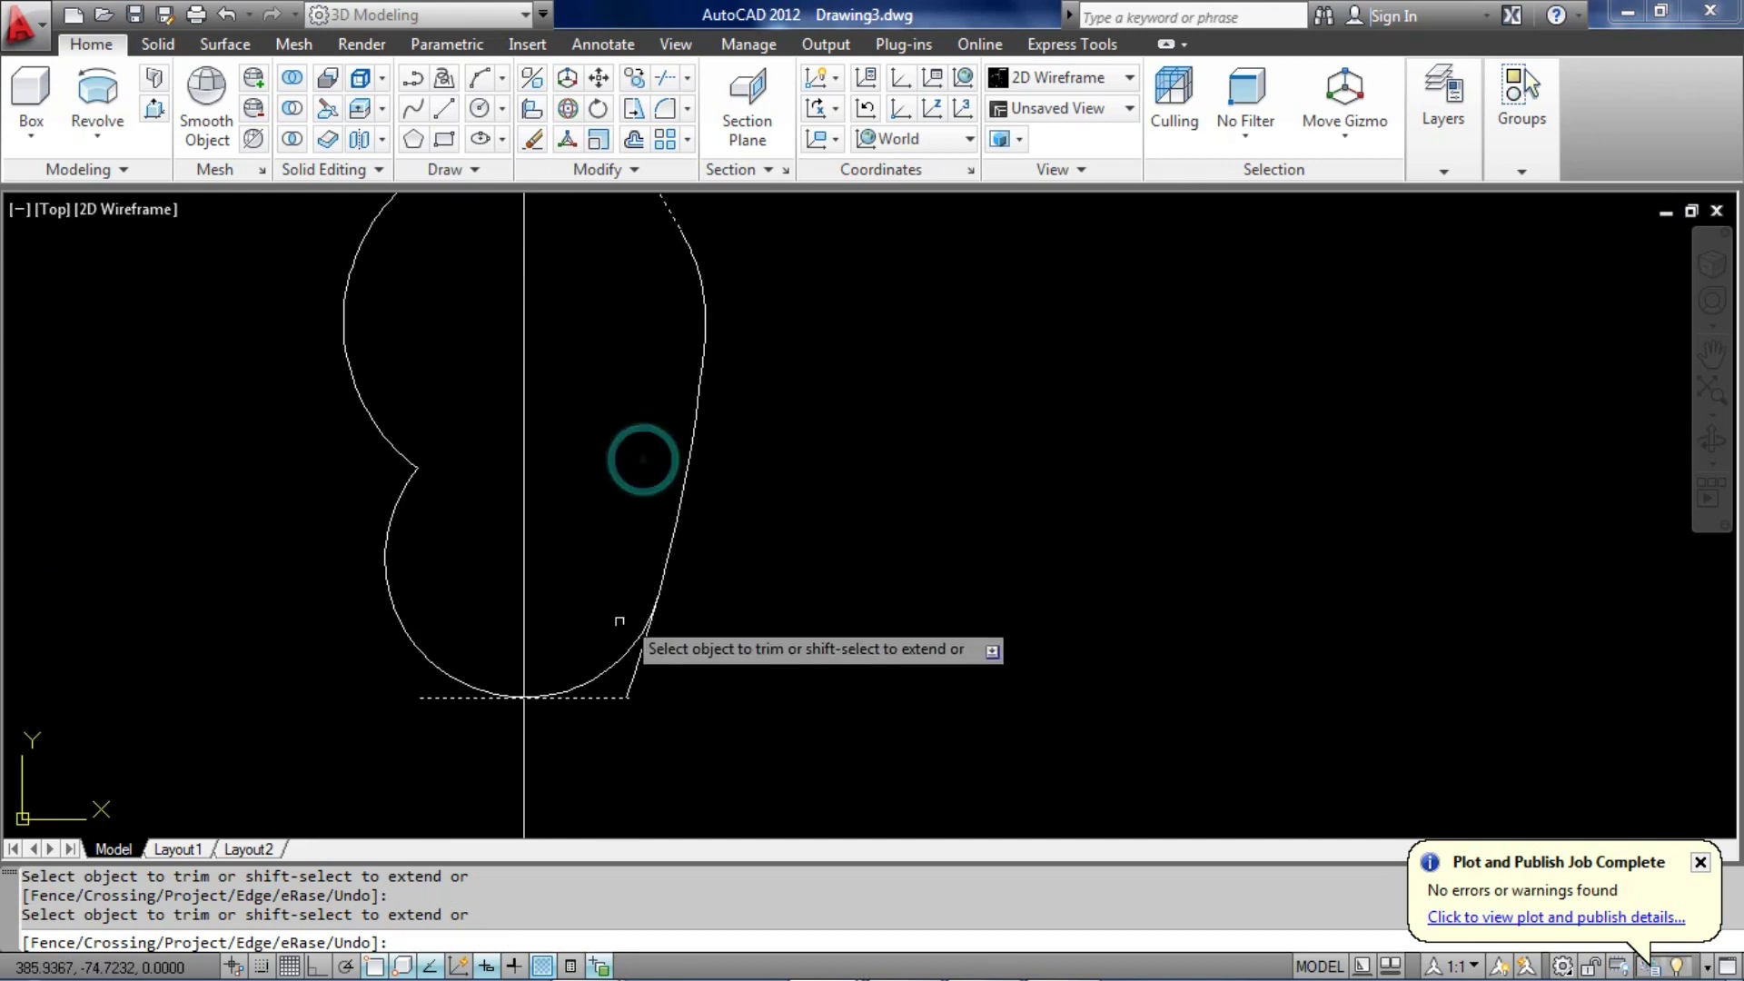
{"action": "left_click", "coordinate": [595, 675]}
Trim the short end of the base line that extends past the 500-radius side curve
{"action": "scroll", "coordinate": [622, 727], "scroll_direction": "up", "scroll_amount": 3}
{"action": "scroll", "coordinate": [652, 630], "scroll_direction": "up", "scroll_amount": 2}
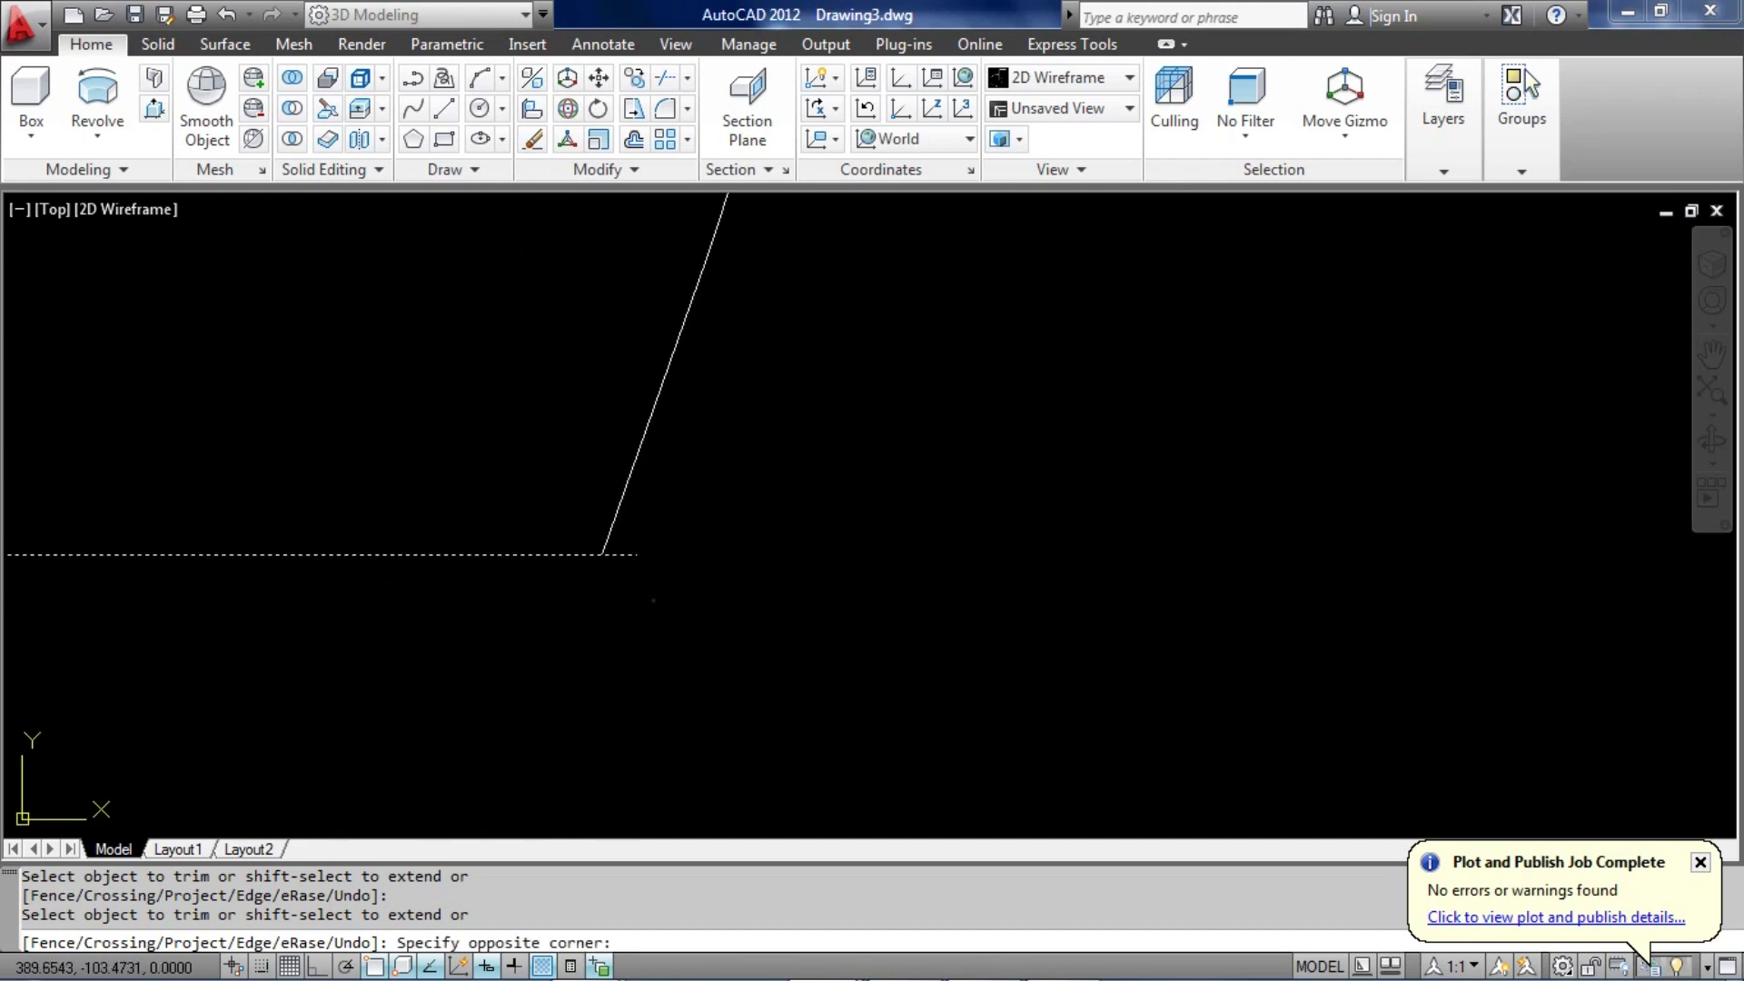
{"action": "left_click", "coordinate": [655, 601]}
{"action": "left_click", "coordinate": [631, 534]}
{"action": "scroll", "coordinate": [664, 612], "scroll_direction": "down", "scroll_amount": 5}
{"action": "scroll", "coordinate": [713, 526], "scroll_direction": "up", "scroll_amount": 6}
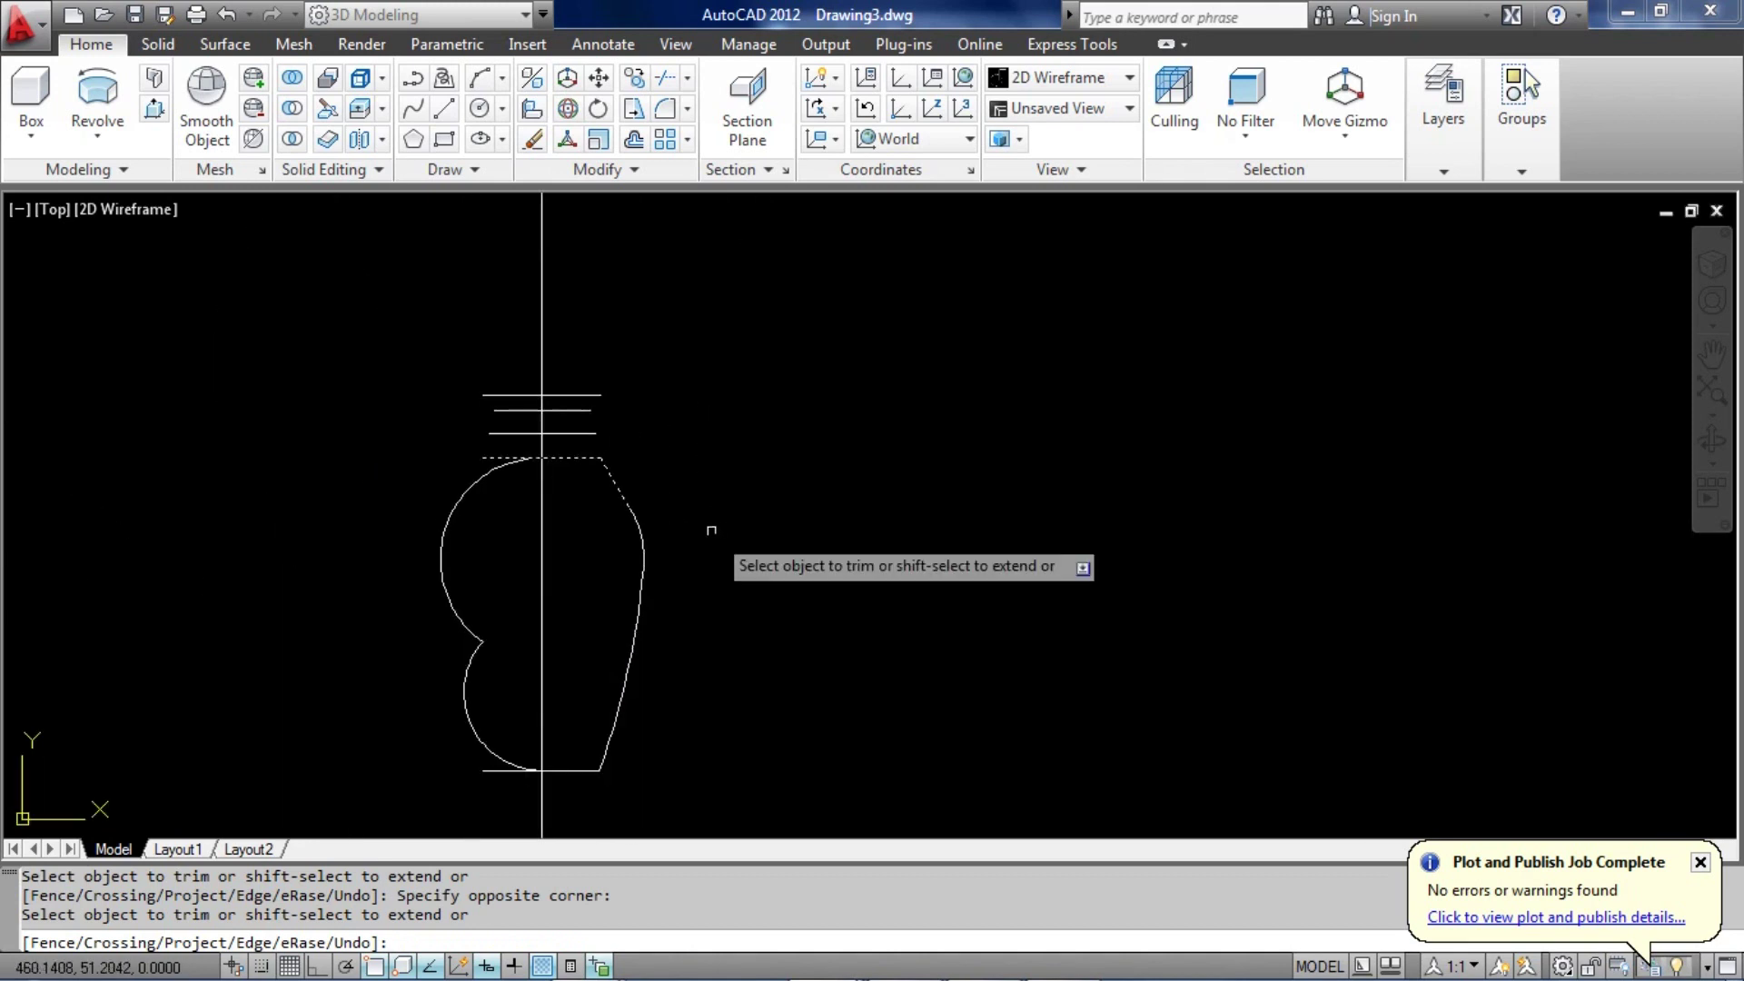
{"action": "key", "text": "Return"}
Erase the two leftover arcs on the left half of the vessel body
{"action": "scroll", "coordinate": [658, 529], "scroll_direction": "up", "scroll_amount": 2}
{"action": "middle_click_drag", "start_coordinate": [581, 422], "coordinate": [990, 153]}
{"action": "scroll", "coordinate": [895, 248], "scroll_direction": "down", "scroll_amount": 6}
{"action": "left_click", "coordinate": [803, 481]}
{"action": "left_click", "coordinate": [773, 384]}
{"action": "type", "text": "E"}
{"action": "key", "text": "Return"}
Draw a vertical line downward from the right end of the second-lowest neck line, past the lowest neck line
{"action": "scroll", "coordinate": [806, 350], "scroll_direction": "up", "scroll_amount": 6}
{"action": "scroll", "coordinate": [863, 442], "scroll_direction": "up", "scroll_amount": 2}
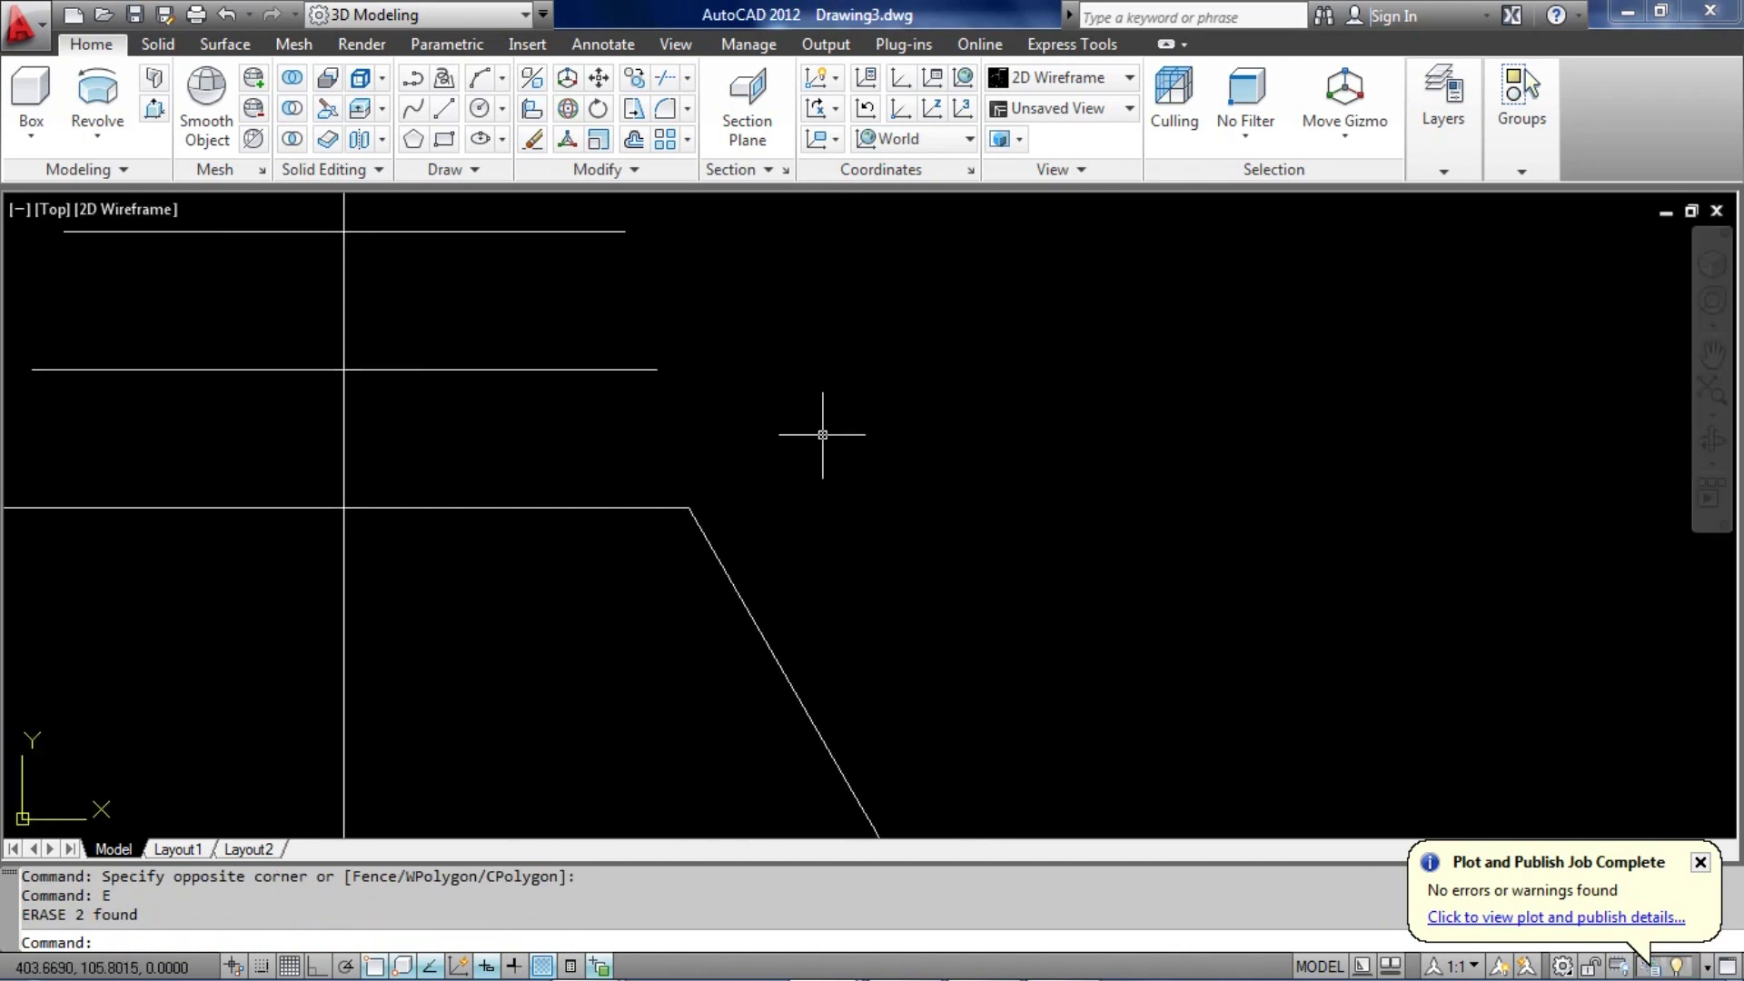
{"action": "type", "text": "L"}
{"action": "key", "text": "Return"}
{"action": "left_click", "coordinate": [656, 368]}
{"action": "left_click", "coordinate": [656, 564]}
{"action": "key", "text": "Return"}
With Ortho on, draw a vertical line upward from the right end of the lowest neck line
{"action": "key", "text": "Return"}
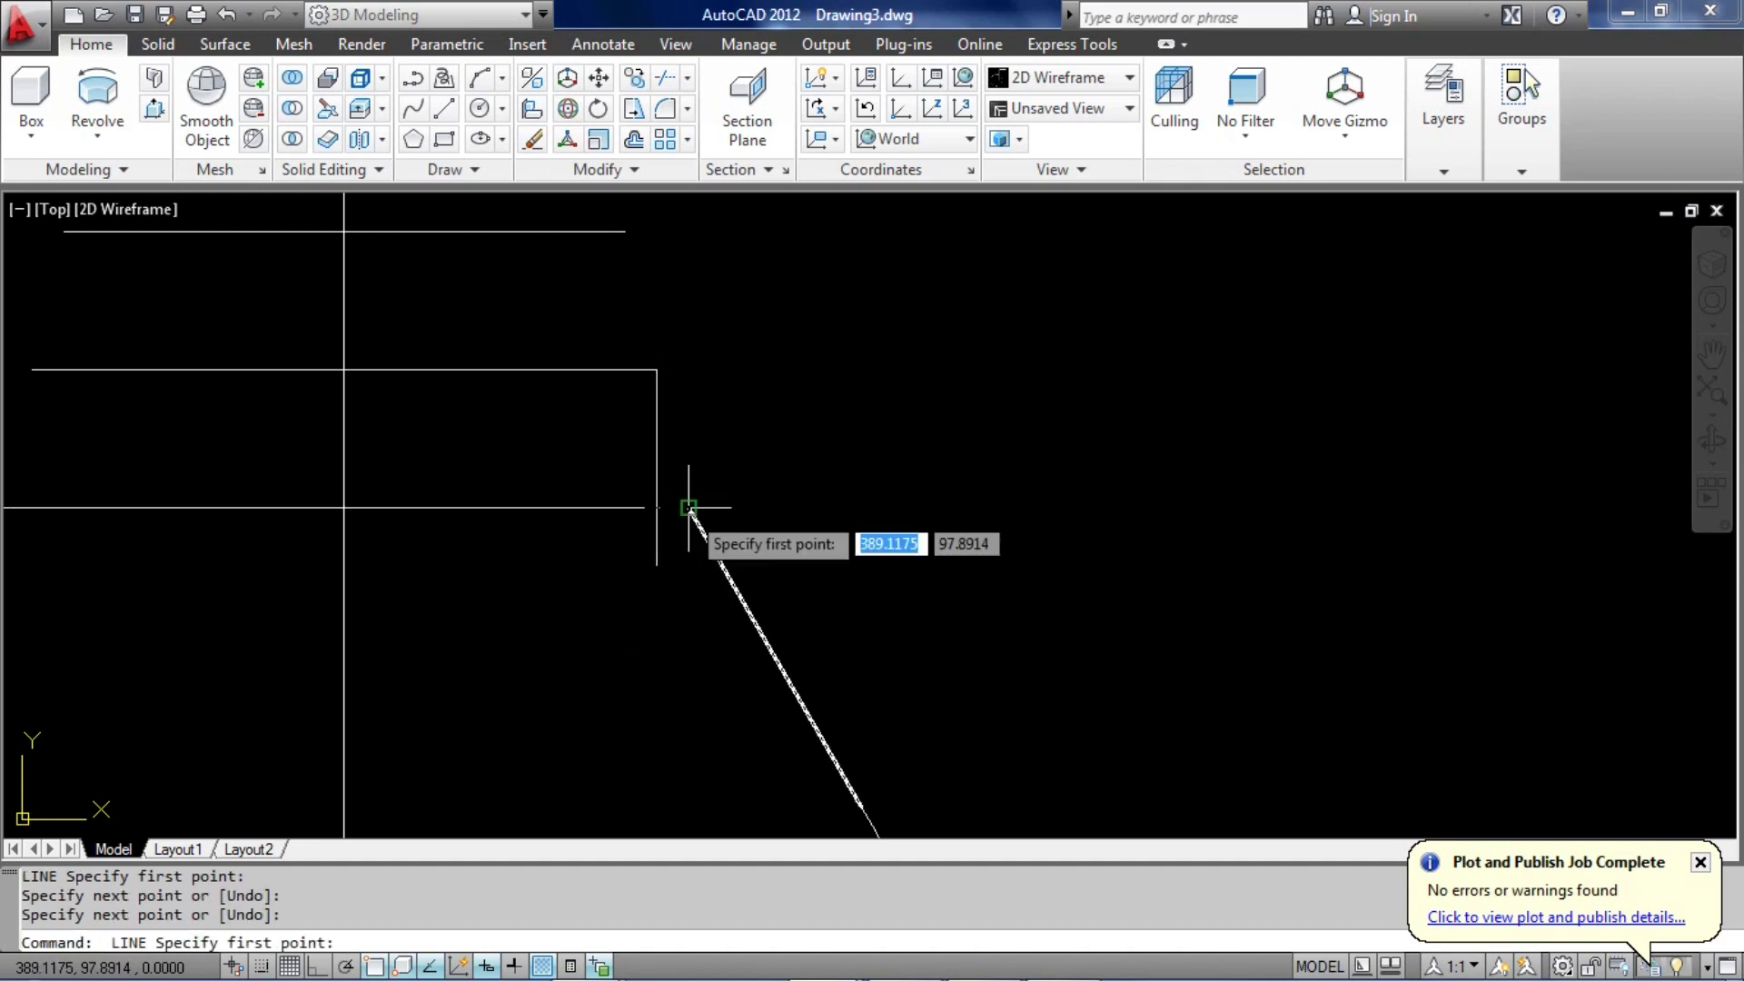
{"action": "left_click", "coordinate": [688, 507]}
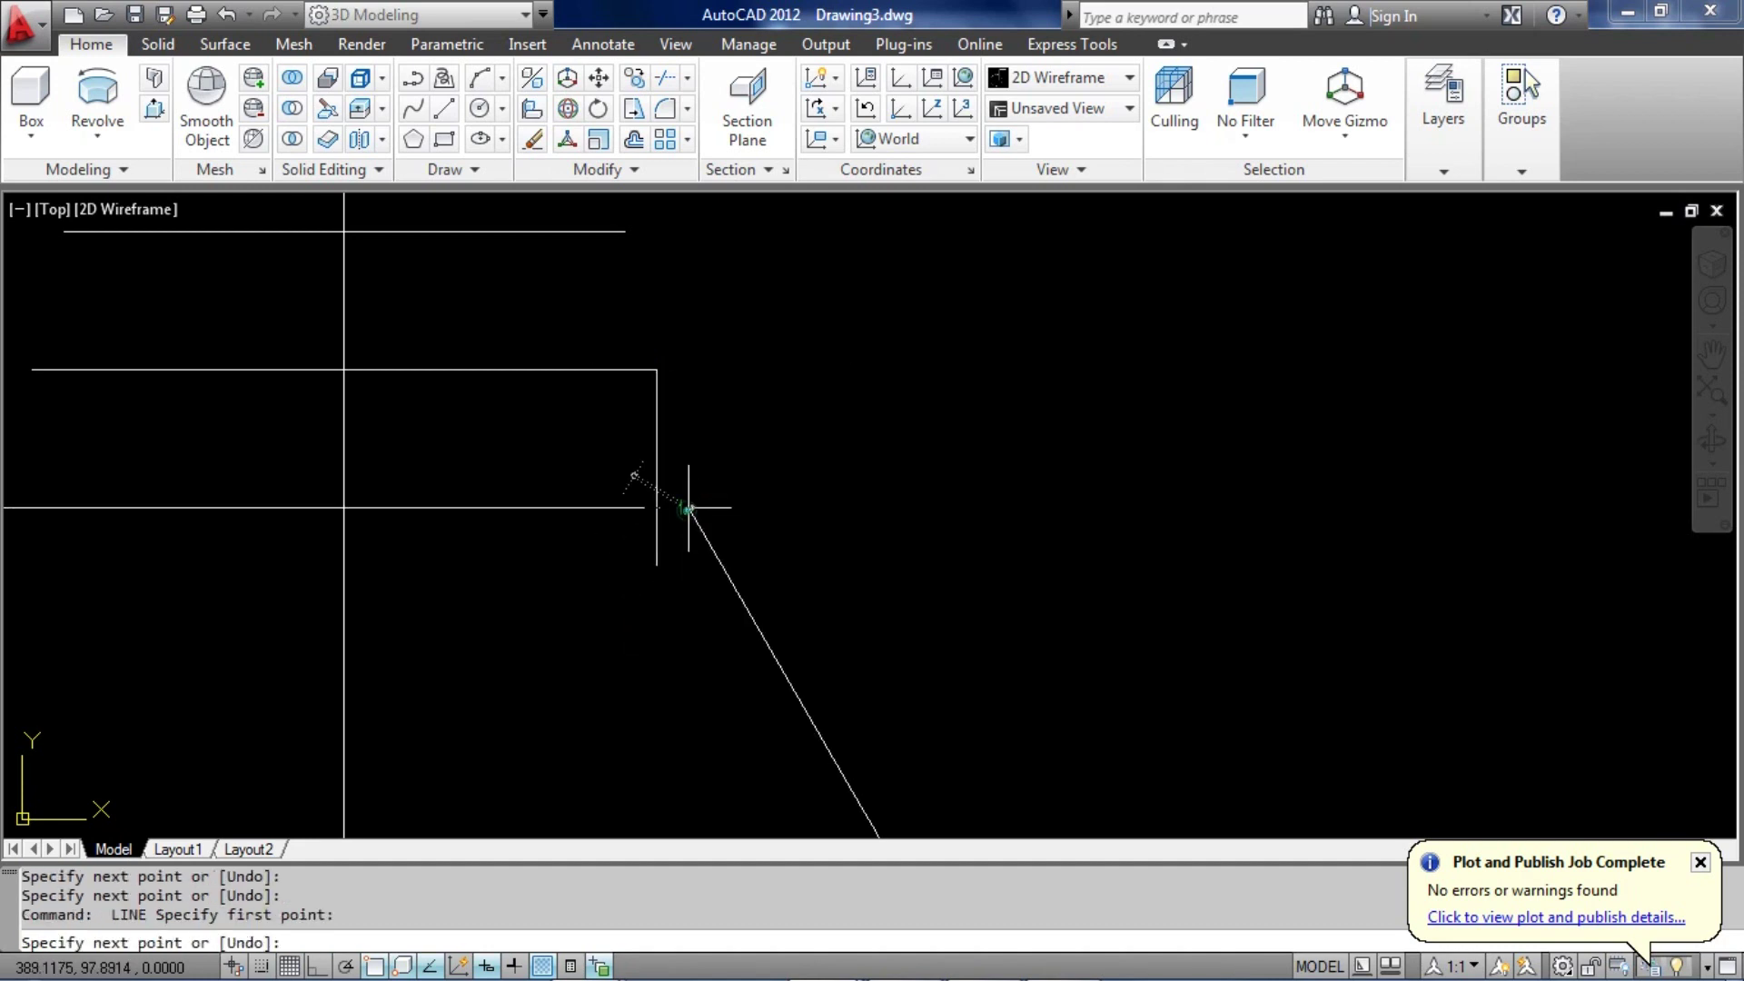
{"action": "key", "text": "F8"}
{"action": "left_click", "coordinate": [688, 344]}
{"action": "key", "text": "Return"}
Rotate the vertical line at the end of the second-lowest neck line by 80 degrees about its top endpoint
{"action": "scroll", "coordinate": [668, 424], "scroll_direction": "up", "scroll_amount": 3}
{"action": "middle_click_drag", "start_coordinate": [666, 428], "coordinate": [588, 428]}
{"action": "middle_click_drag", "start_coordinate": [579, 354], "coordinate": [567, 346]}
{"action": "left_click", "coordinate": [565, 357]}
{"action": "left_click", "coordinate": [494, 398]}
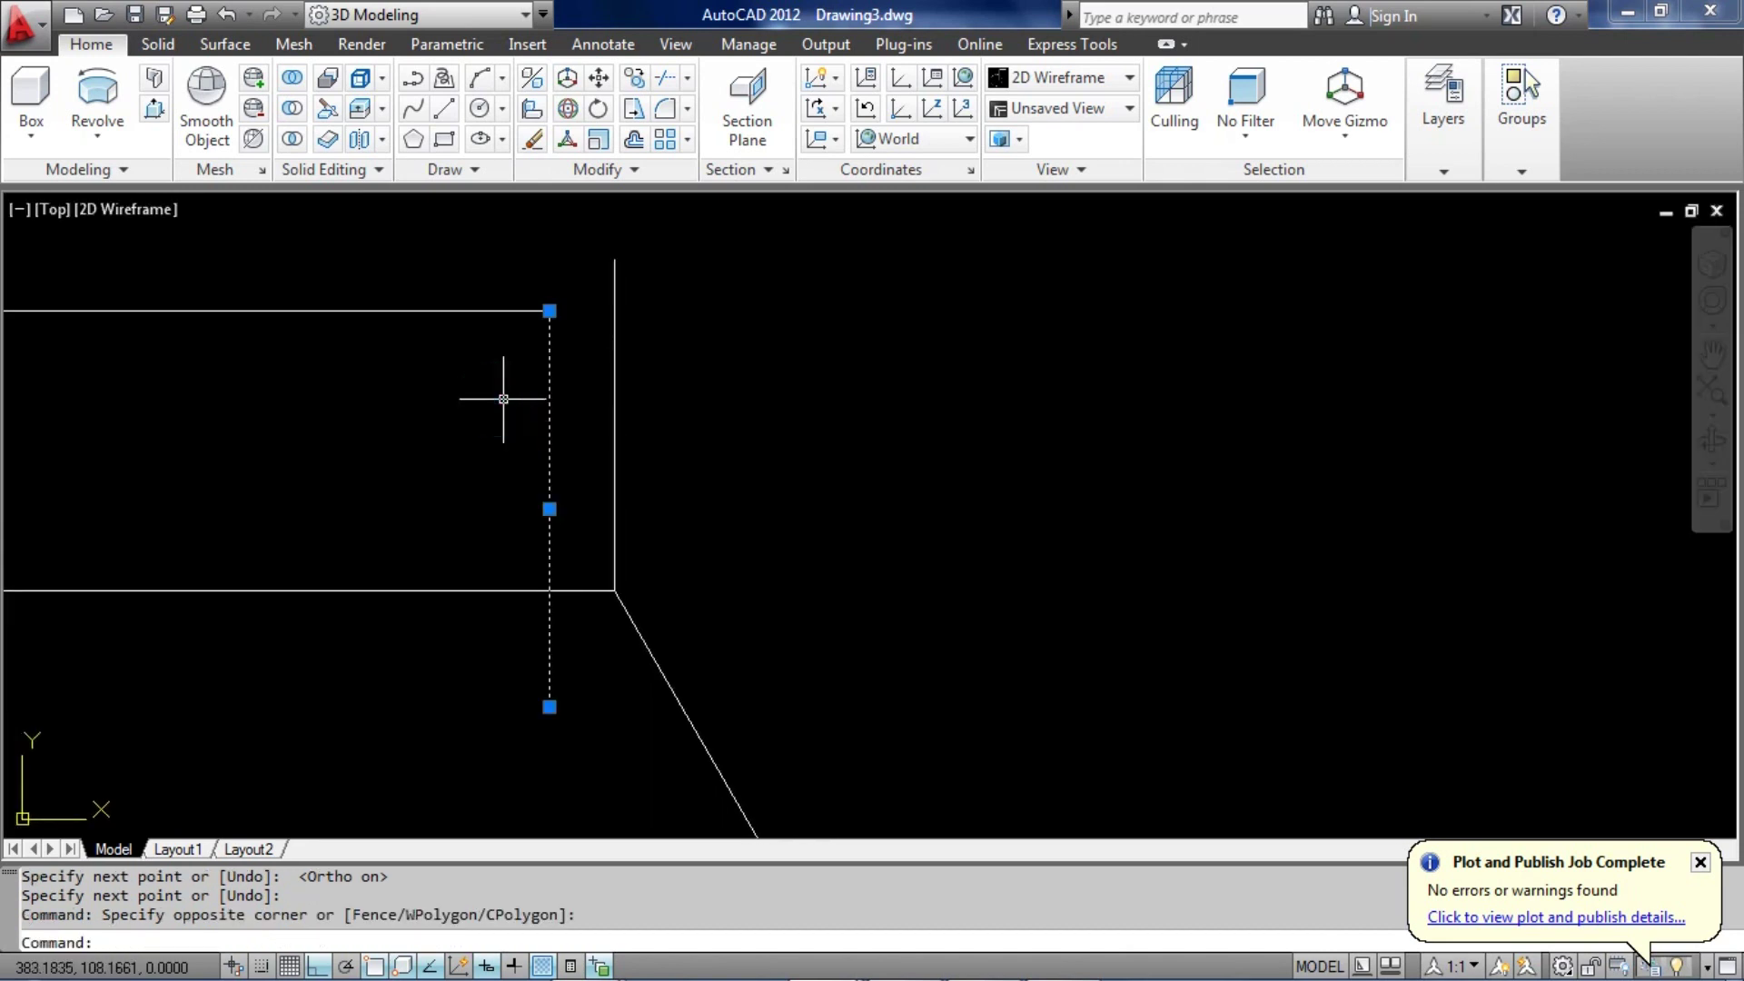
{"action": "key", "text": "Return"}
{"action": "left_click", "coordinate": [549, 311]}
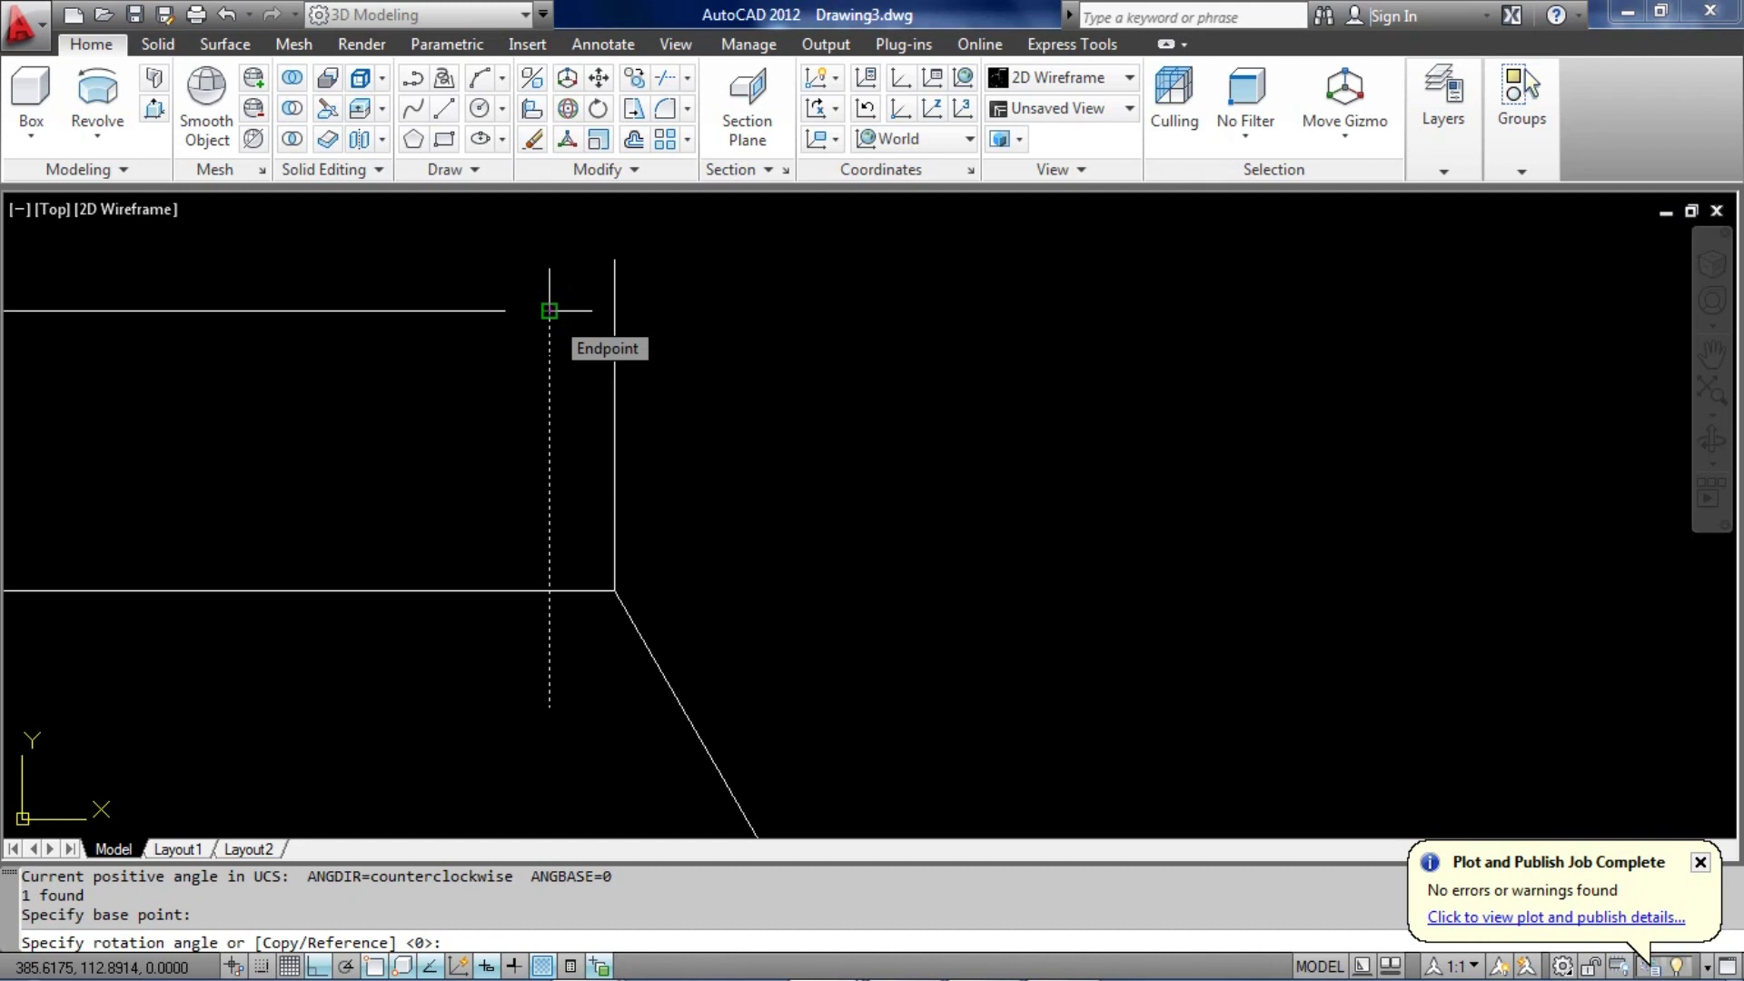
{"action": "key", "text": "Return"}
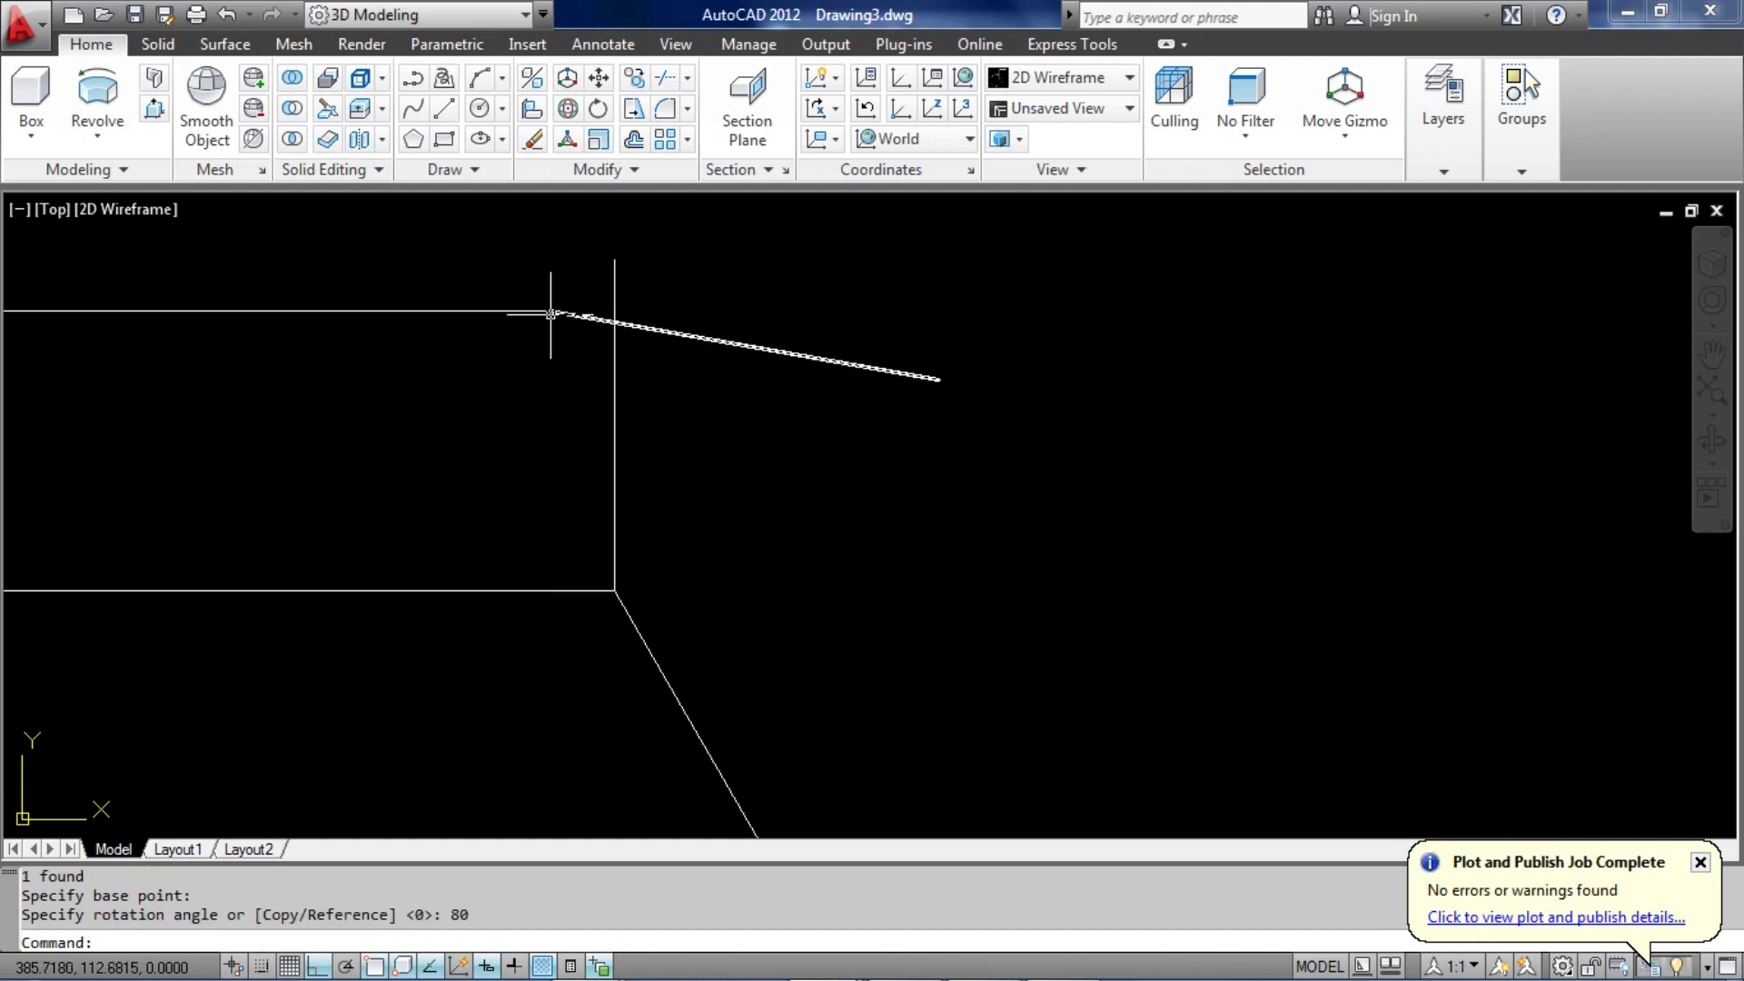
Rotate the vertical line at the end of the lowest neck line by -27 degrees about its bottom endpoint
{"action": "left_click", "coordinate": [667, 476]}
{"action": "left_click", "coordinate": [538, 467]}
{"action": "type", "text": "RO"}
{"action": "key", "text": "Return"}
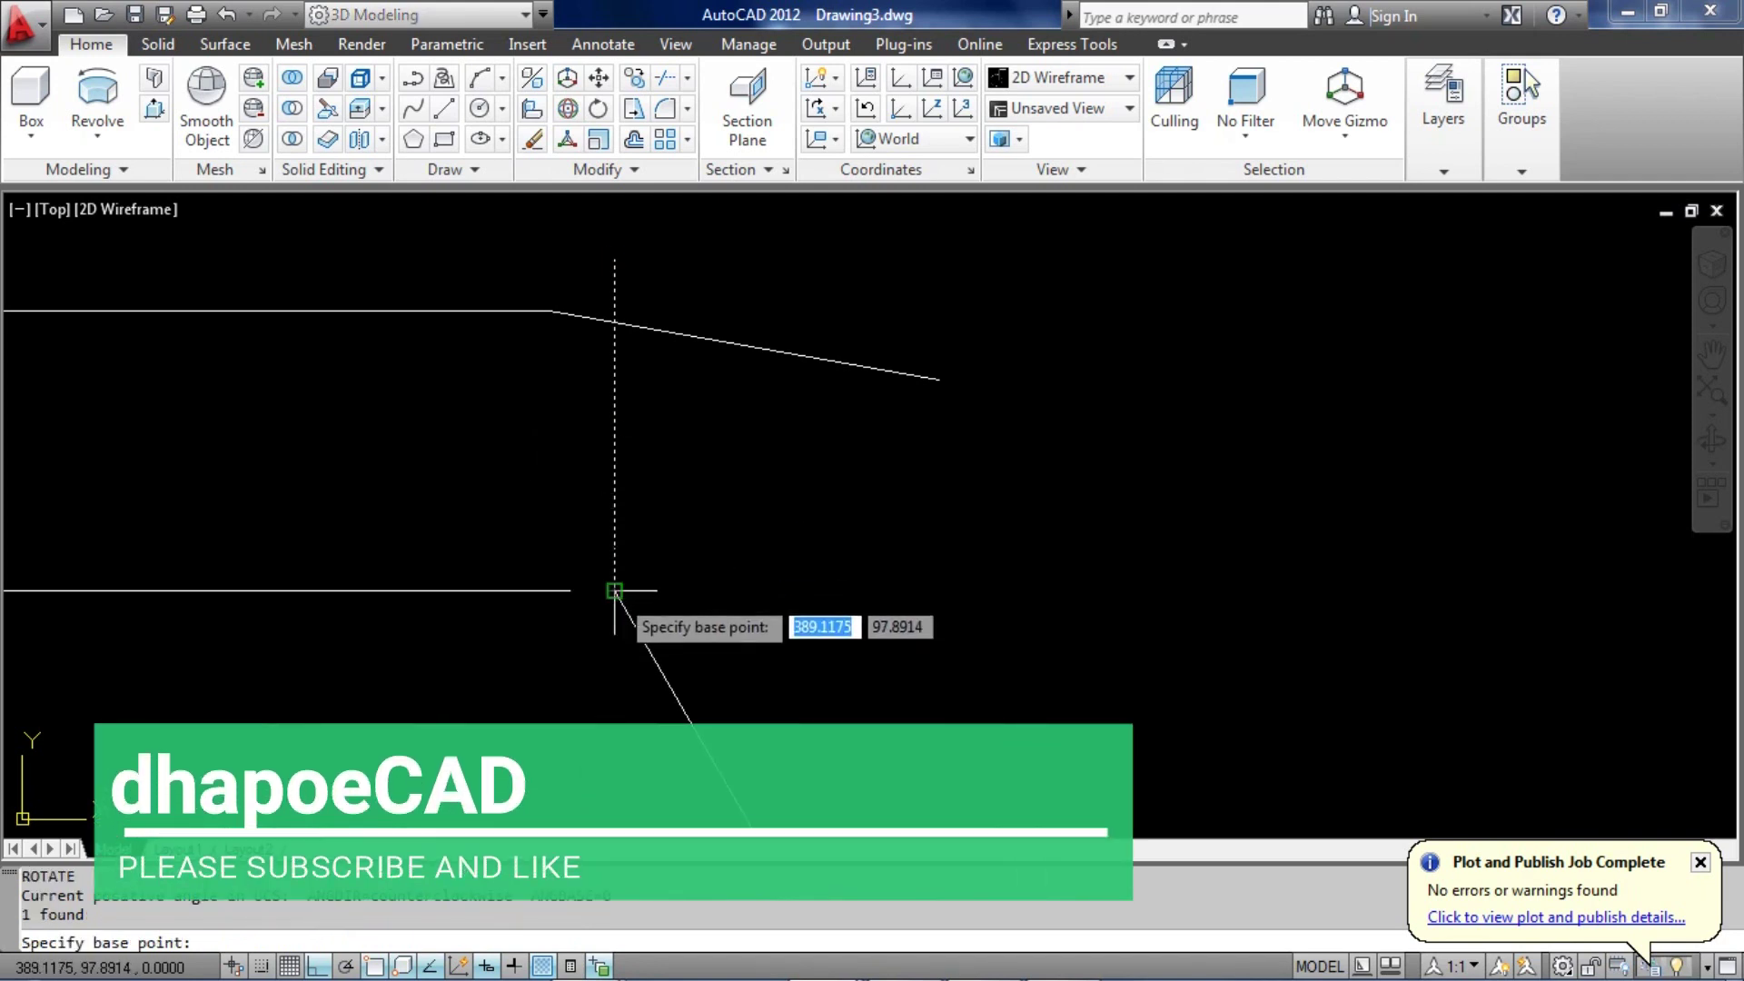
{"action": "left_click", "coordinate": [614, 590]}
{"action": "type", "text": "-27"}
{"action": "key", "text": "Return"}
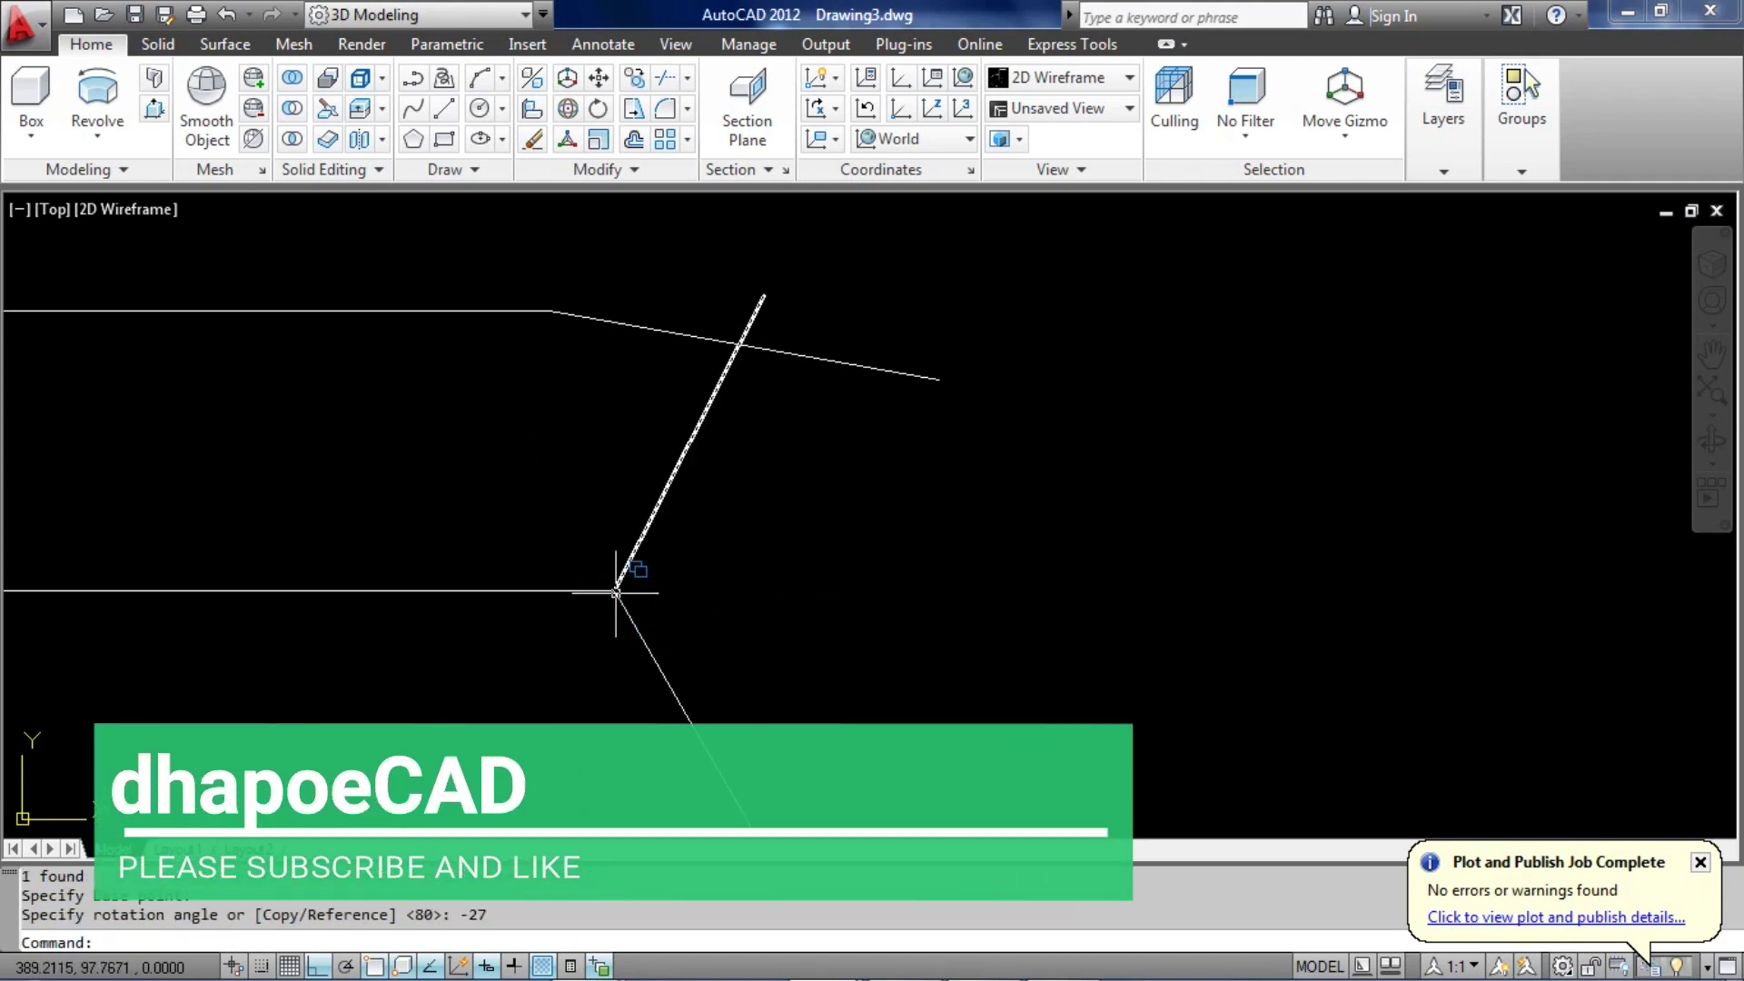
Draw a tangent-tangent-radius circle of radius 6 touching the two rotated lines from below and inside their crossing
{"action": "middle_click_drag", "start_coordinate": [894, 515], "coordinate": [894, 527]}
{"action": "type", "text": "C"}
{"action": "key", "text": "Return"}
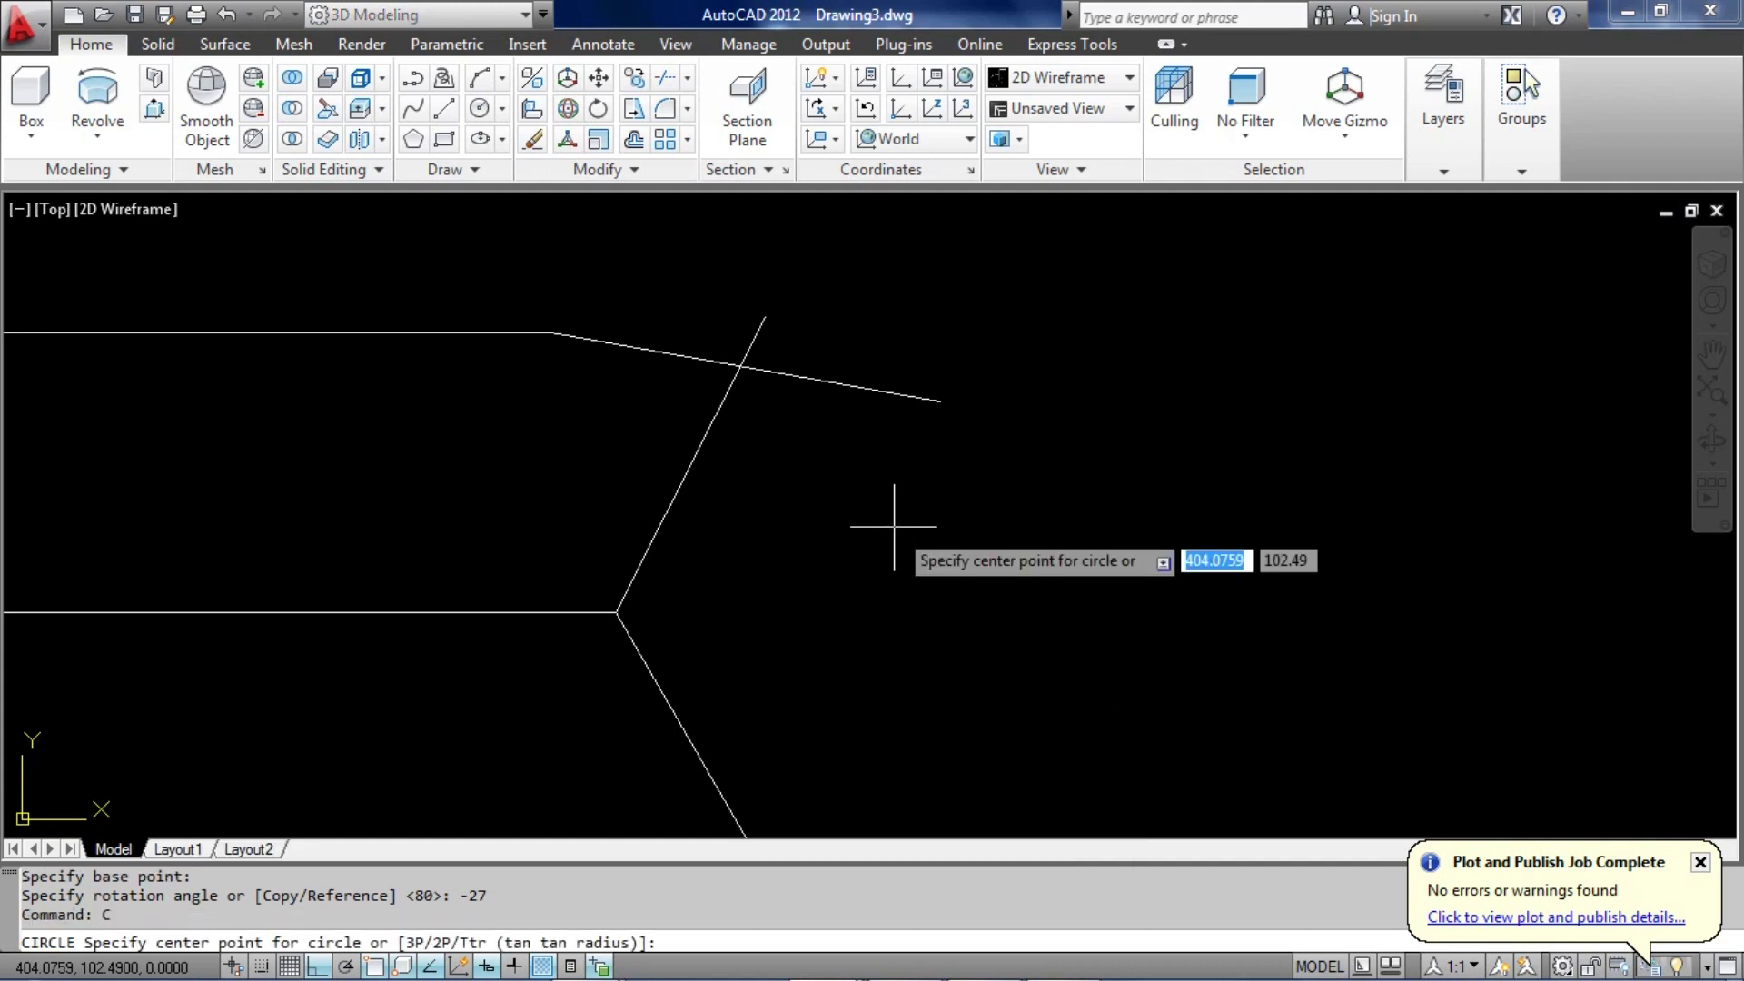
{"action": "type", "text": "TTR"}
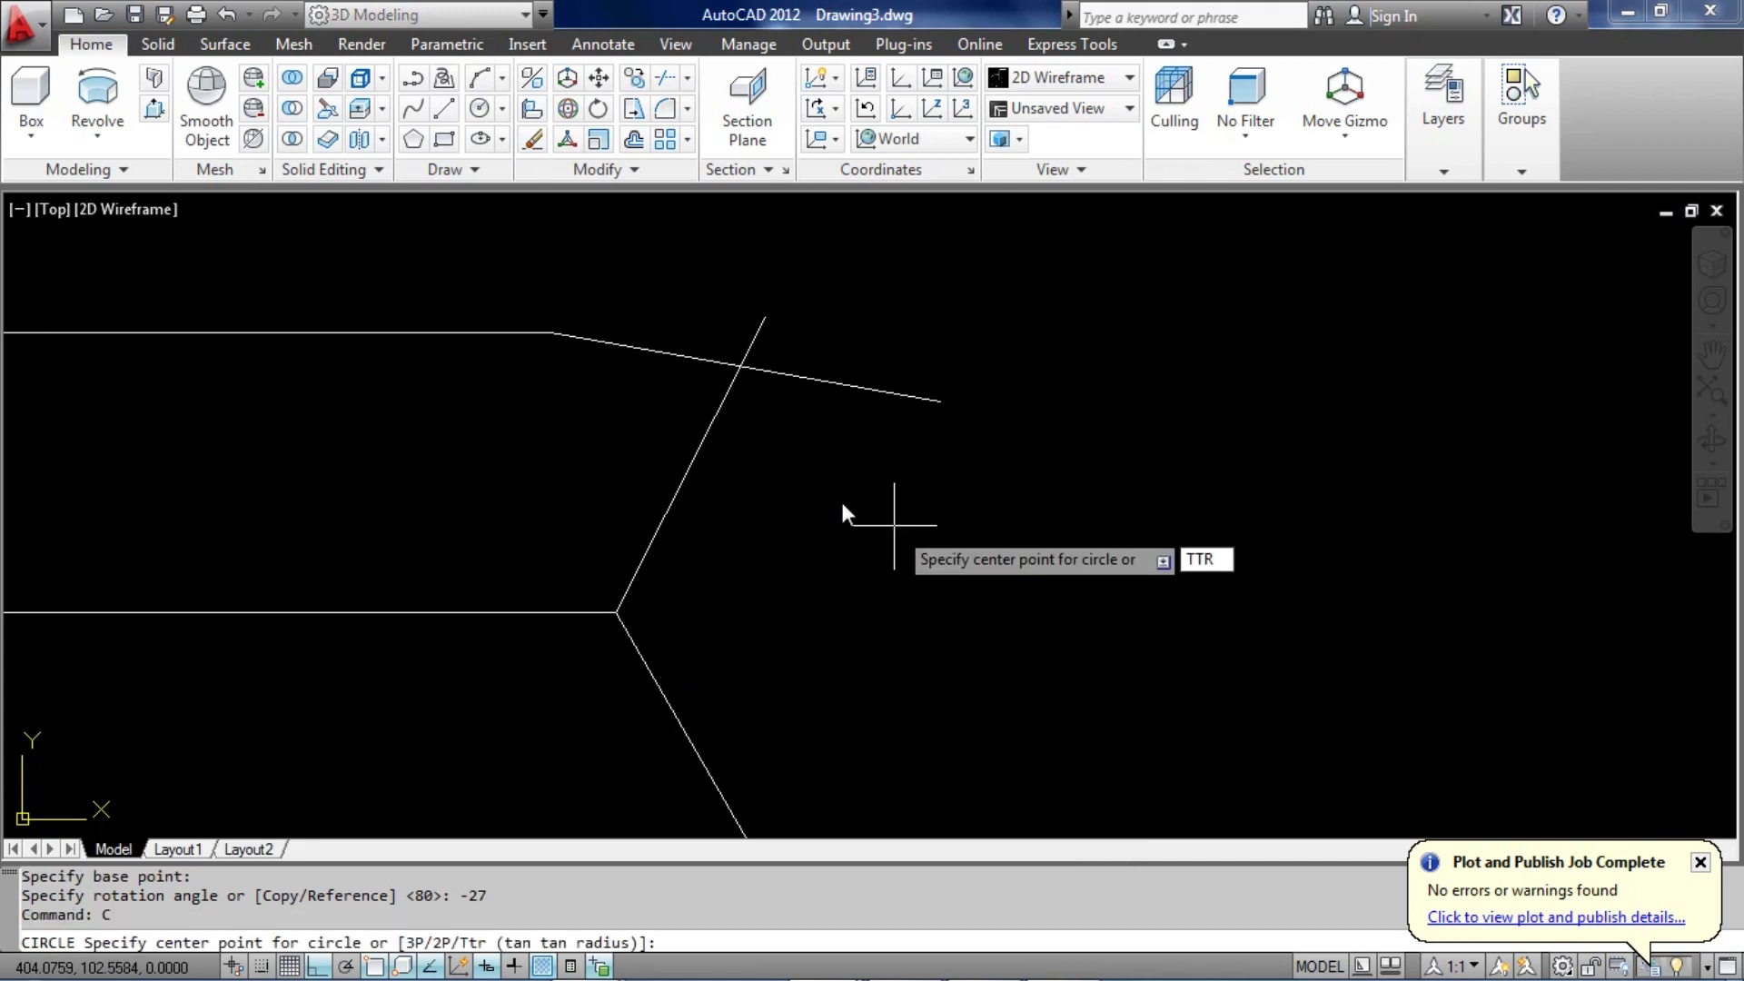
{"action": "key", "text": "Return"}
{"action": "left_click", "coordinate": [625, 344]}
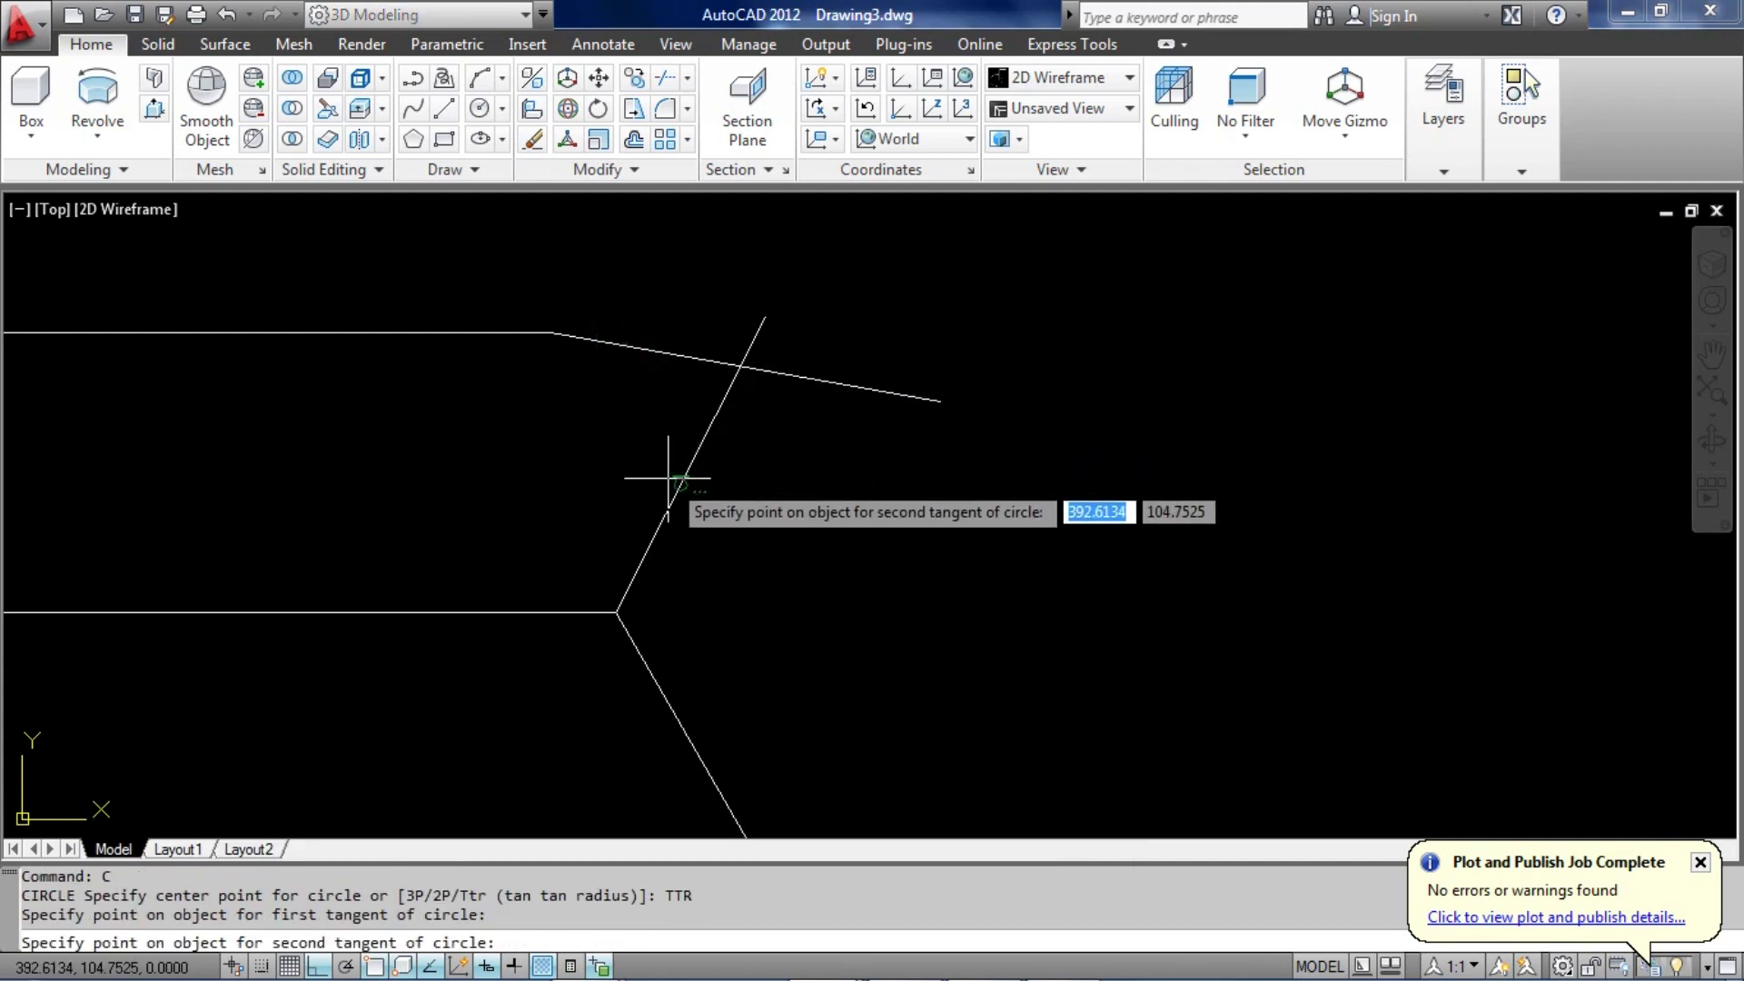
{"action": "left_click", "coordinate": [683, 474]}
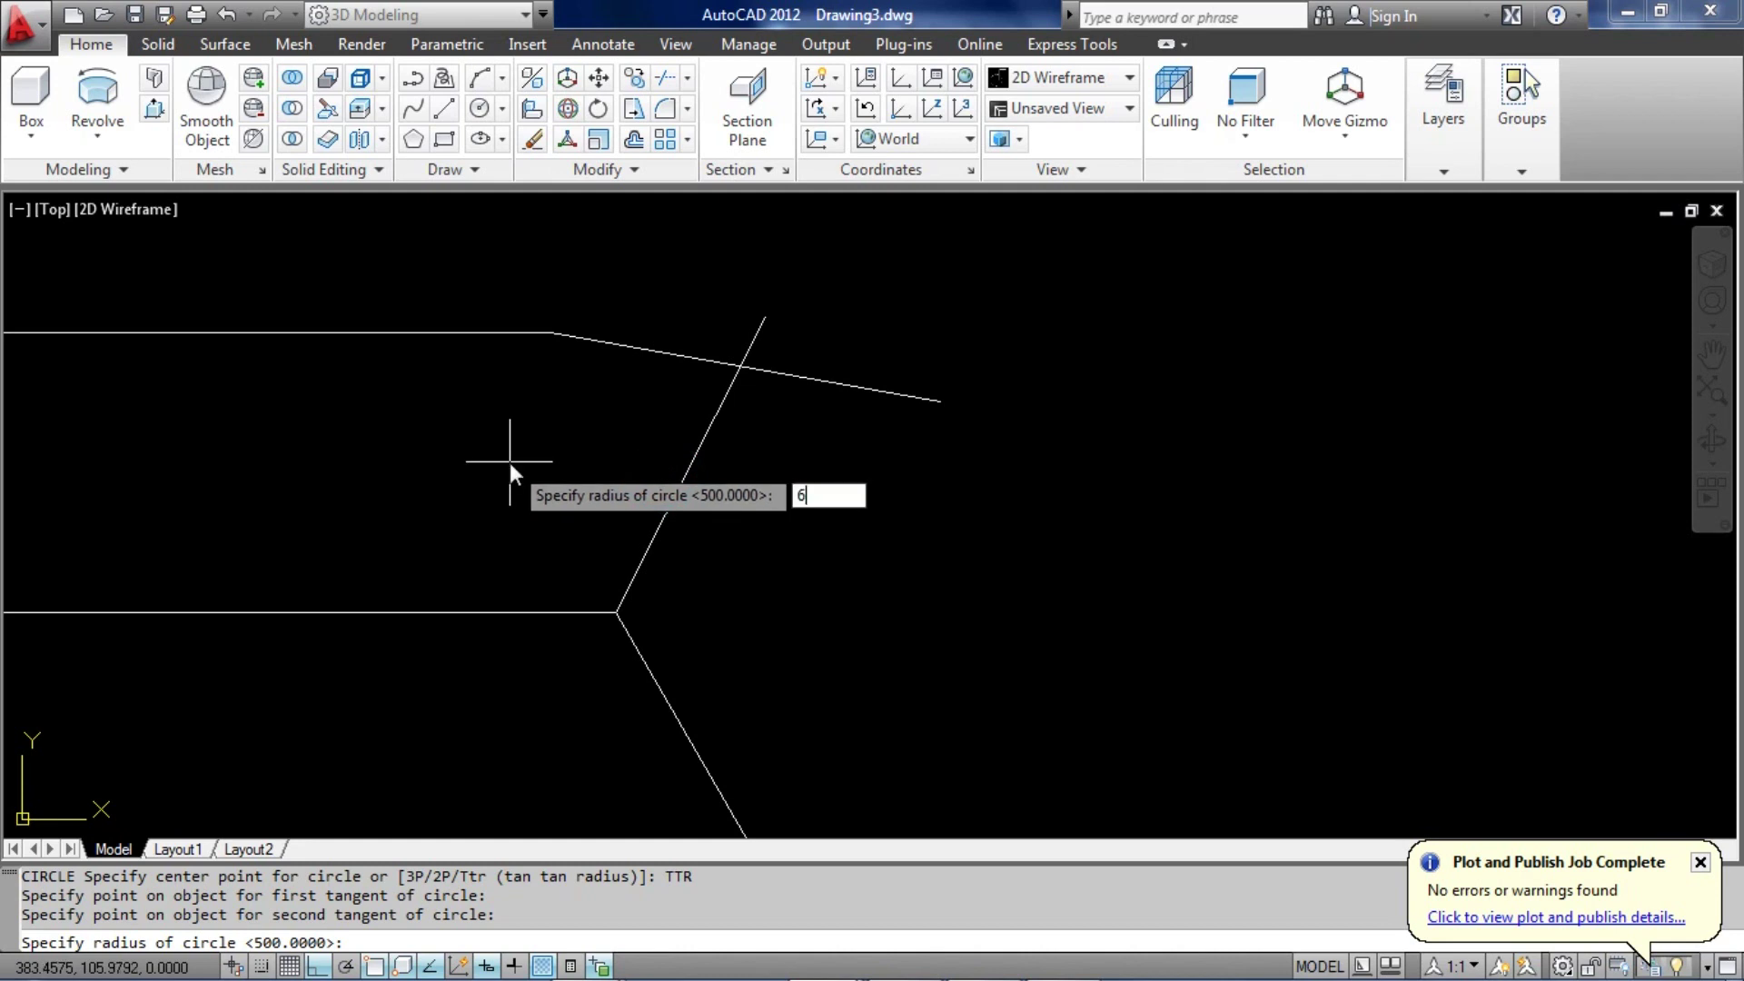
{"action": "key", "text": "Return"}
{"action": "middle_click_drag", "start_coordinate": [510, 461], "coordinate": [530, 555]}
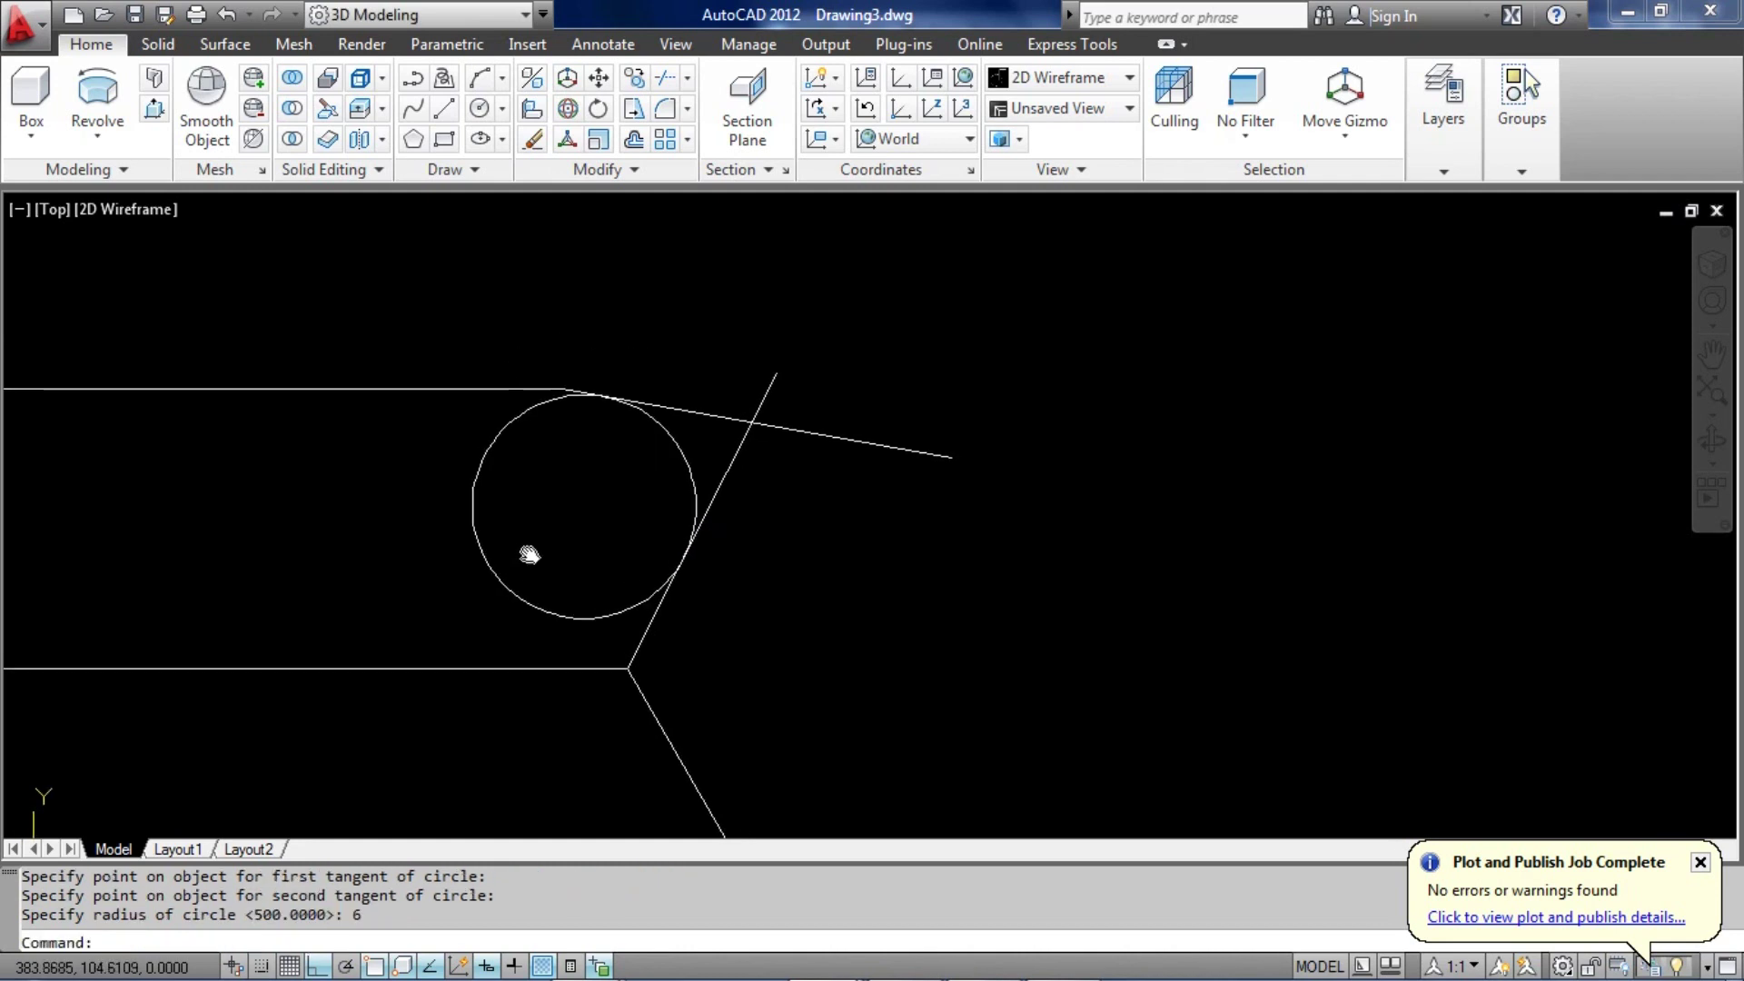
Trim the radius 6 circle and both rotated lines at their tangent points to leave a rounded neck ring profile
{"action": "left_click", "coordinate": [620, 351]}
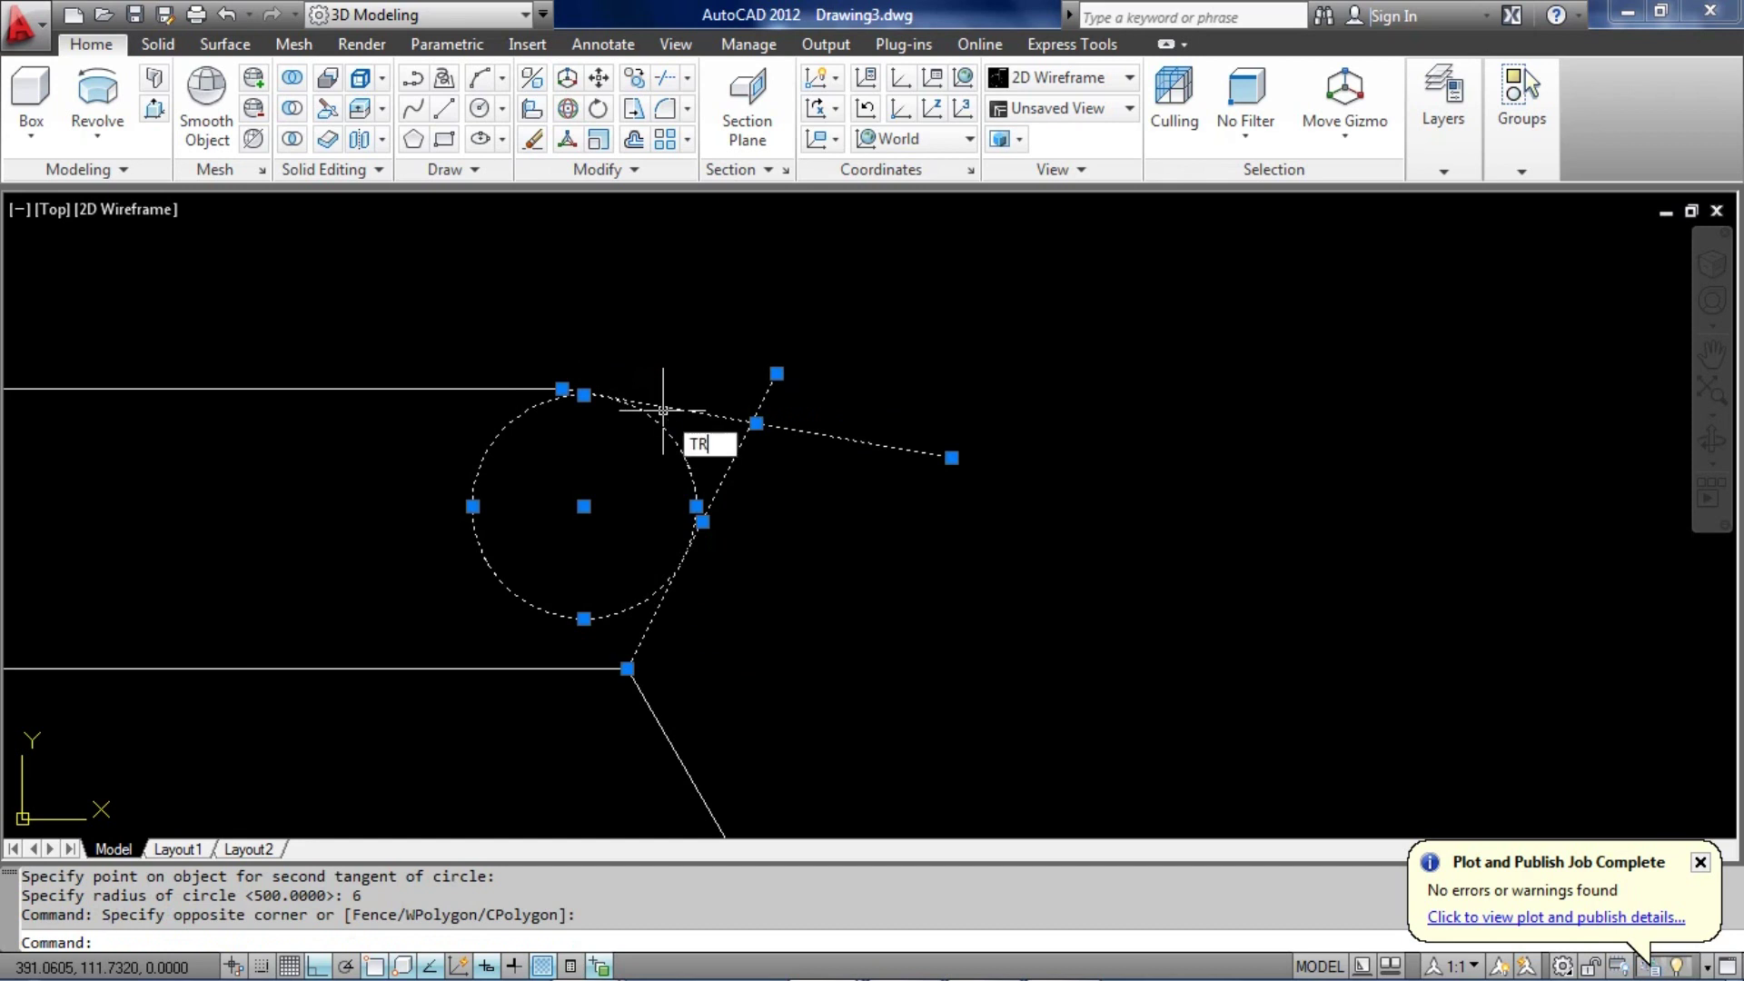
{"action": "key", "text": "Return"}
{"action": "left_click", "coordinate": [756, 468]}
{"action": "left_click", "coordinate": [724, 354]}
{"action": "left_click", "coordinate": [577, 591]}
{"action": "left_click", "coordinate": [491, 591]}
{"action": "key", "text": "Return"}
Erase the two leftover line pieces outside the rounded neck ring
{"action": "left_click", "coordinate": [829, 506]}
{"action": "left_click", "coordinate": [740, 312]}
{"action": "middle_click_drag", "start_coordinate": [957, 407], "coordinate": [1062, 453]}
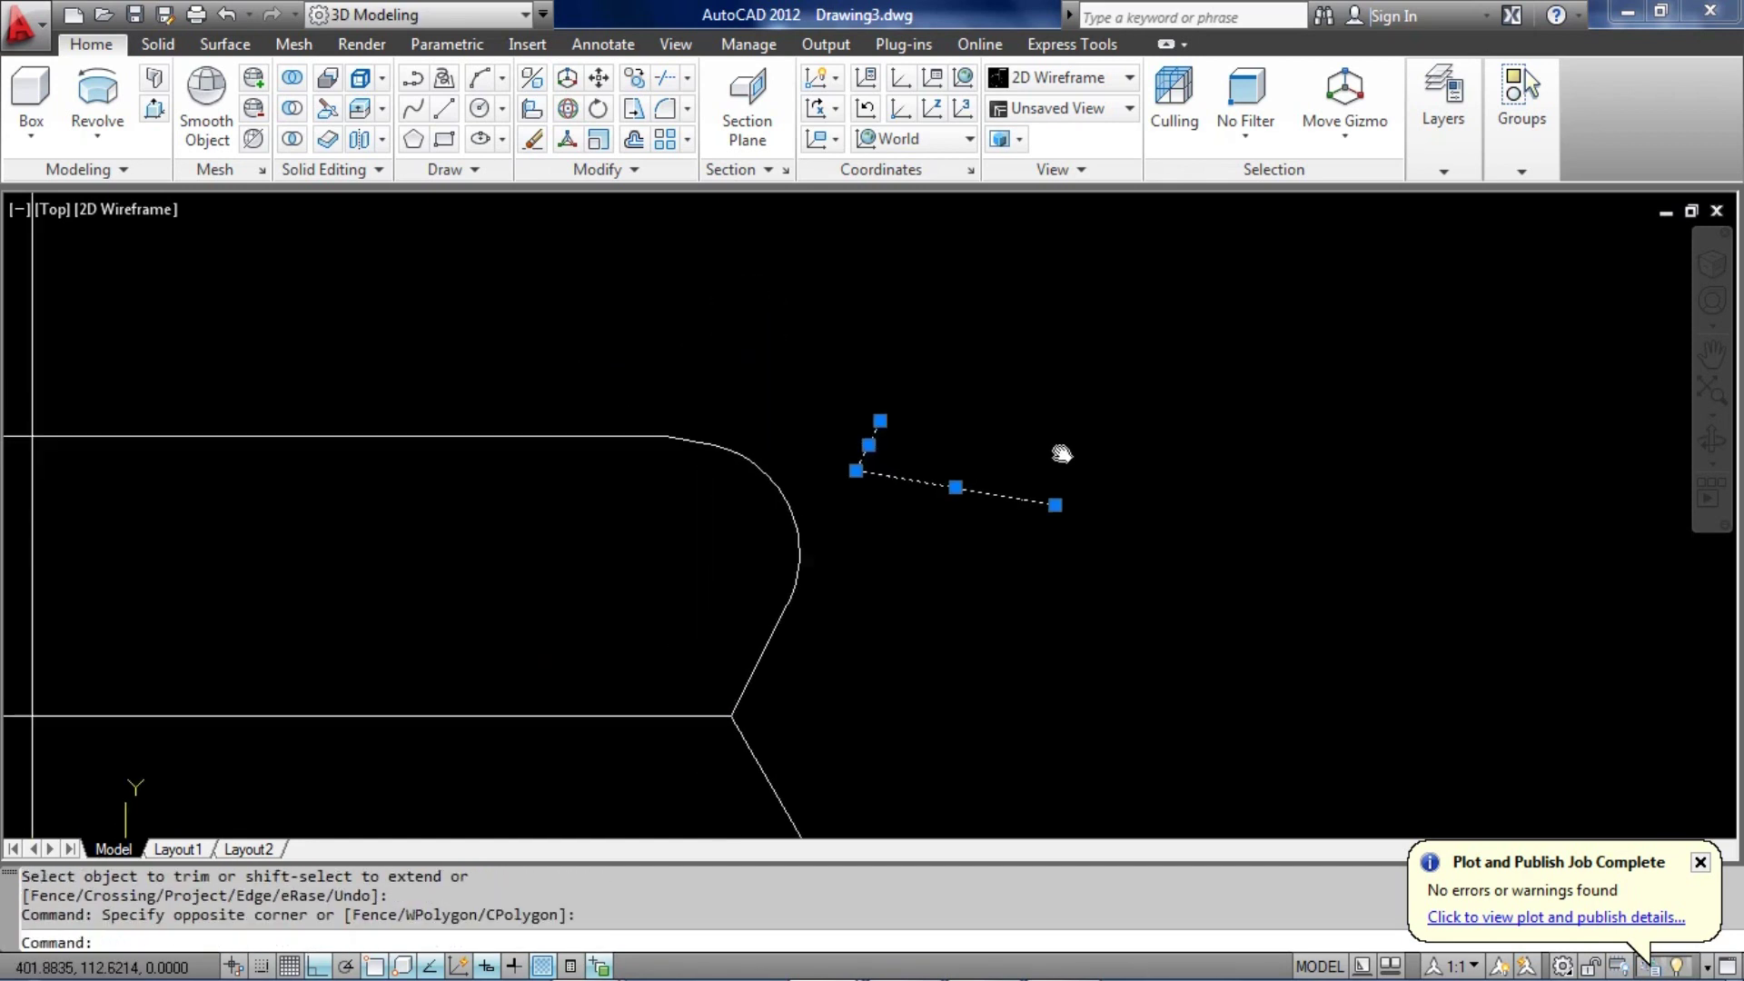
{"action": "type", "text": "E"}
{"action": "key", "text": "Return"}
Draw a vertical line downward from the right end of the third neck line, stopping short of the line below
{"action": "middle_click_drag", "start_coordinate": [947, 405], "coordinate": [977, 491]}
{"action": "scroll", "coordinate": [834, 455], "scroll_direction": "down", "scroll_amount": 3}
{"action": "scroll", "coordinate": [835, 455], "scroll_direction": "up", "scroll_amount": 3}
{"action": "type", "text": "L"}
{"action": "key", "text": "Return"}
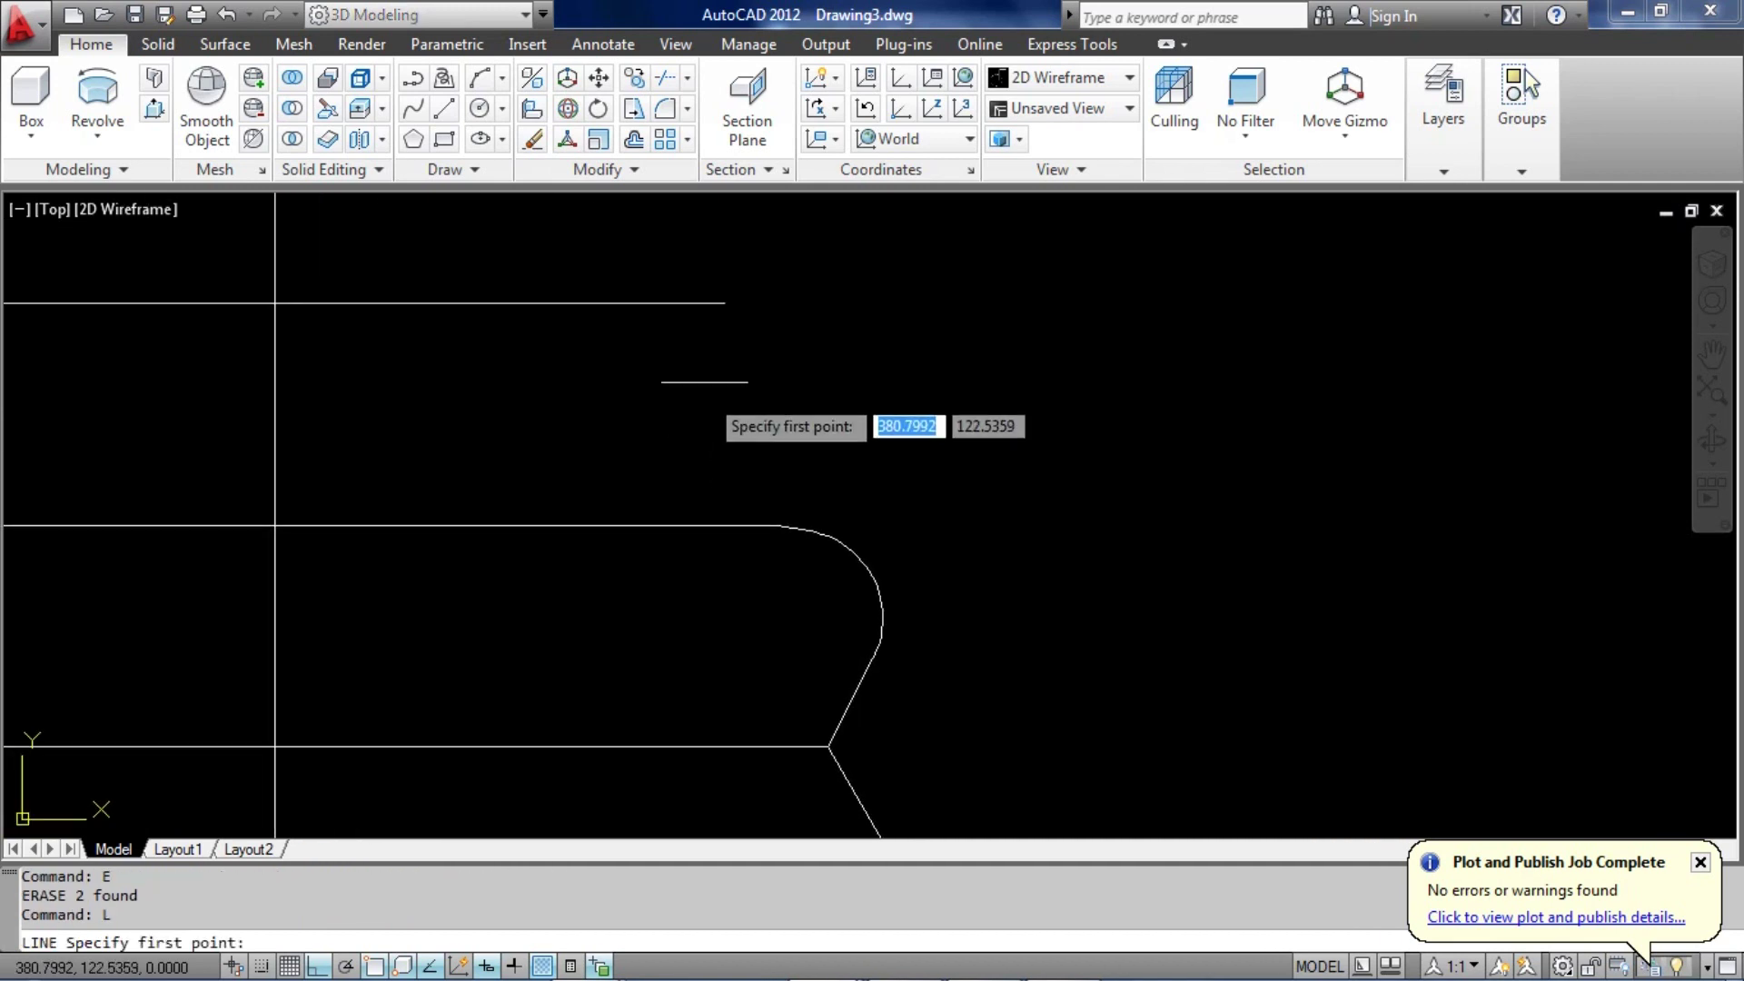
{"action": "left_click", "coordinate": [725, 303]}
{"action": "left_click", "coordinate": [726, 479]}
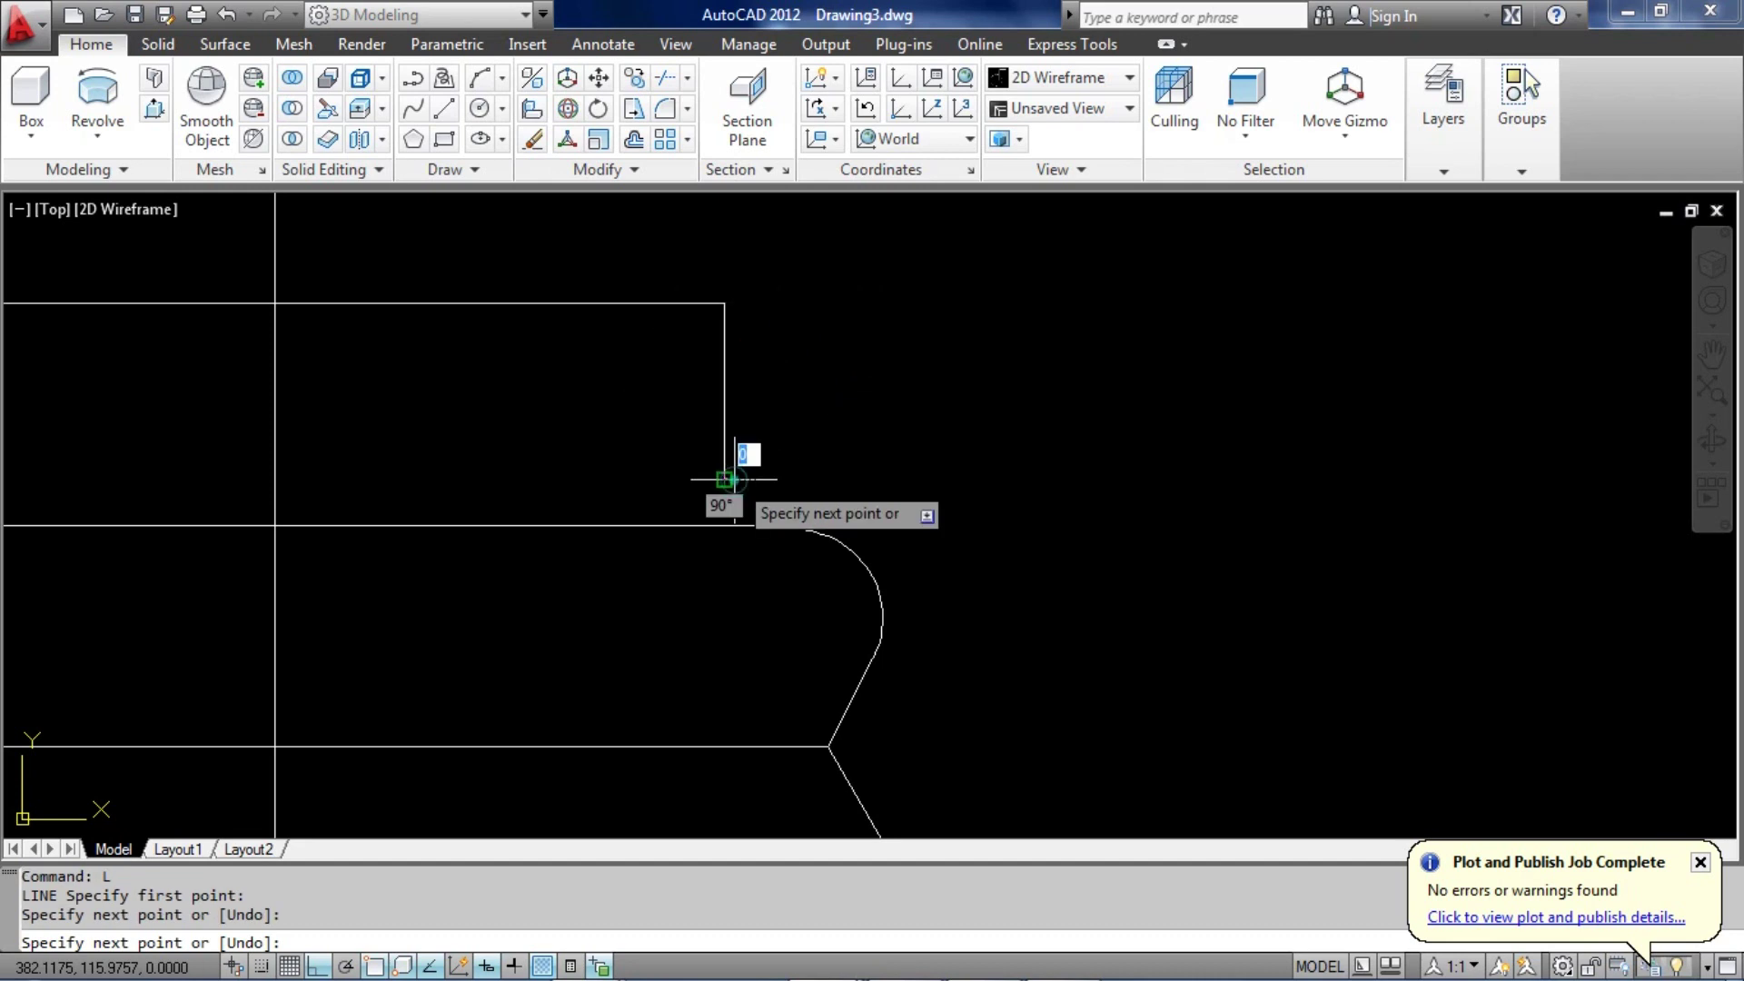
{"action": "key", "text": "Return"}
Draw a vertical line upward from the right end of the second-lowest neck line, where the rounded ring starts
{"action": "scroll", "coordinate": [787, 506], "scroll_direction": "up", "scroll_amount": 3}
{"action": "key", "text": "Return"}
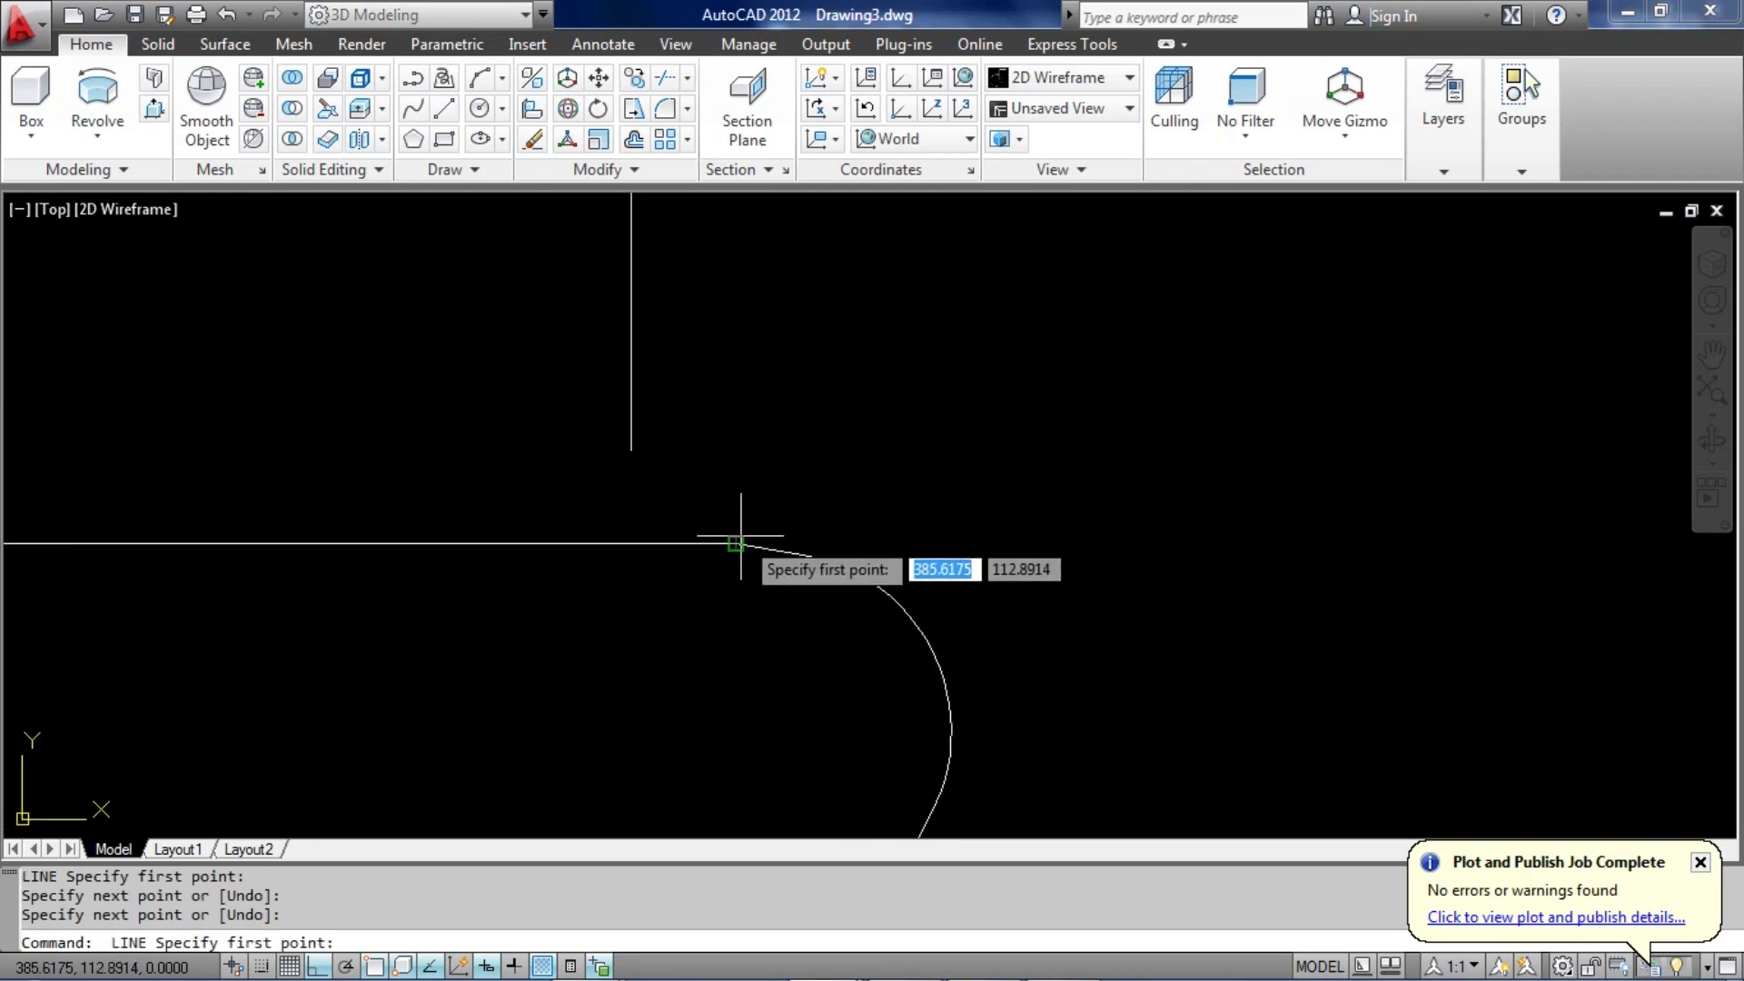
{"action": "left_click", "coordinate": [736, 543]}
{"action": "middle_click_drag", "start_coordinate": [721, 342], "coordinate": [701, 490]}
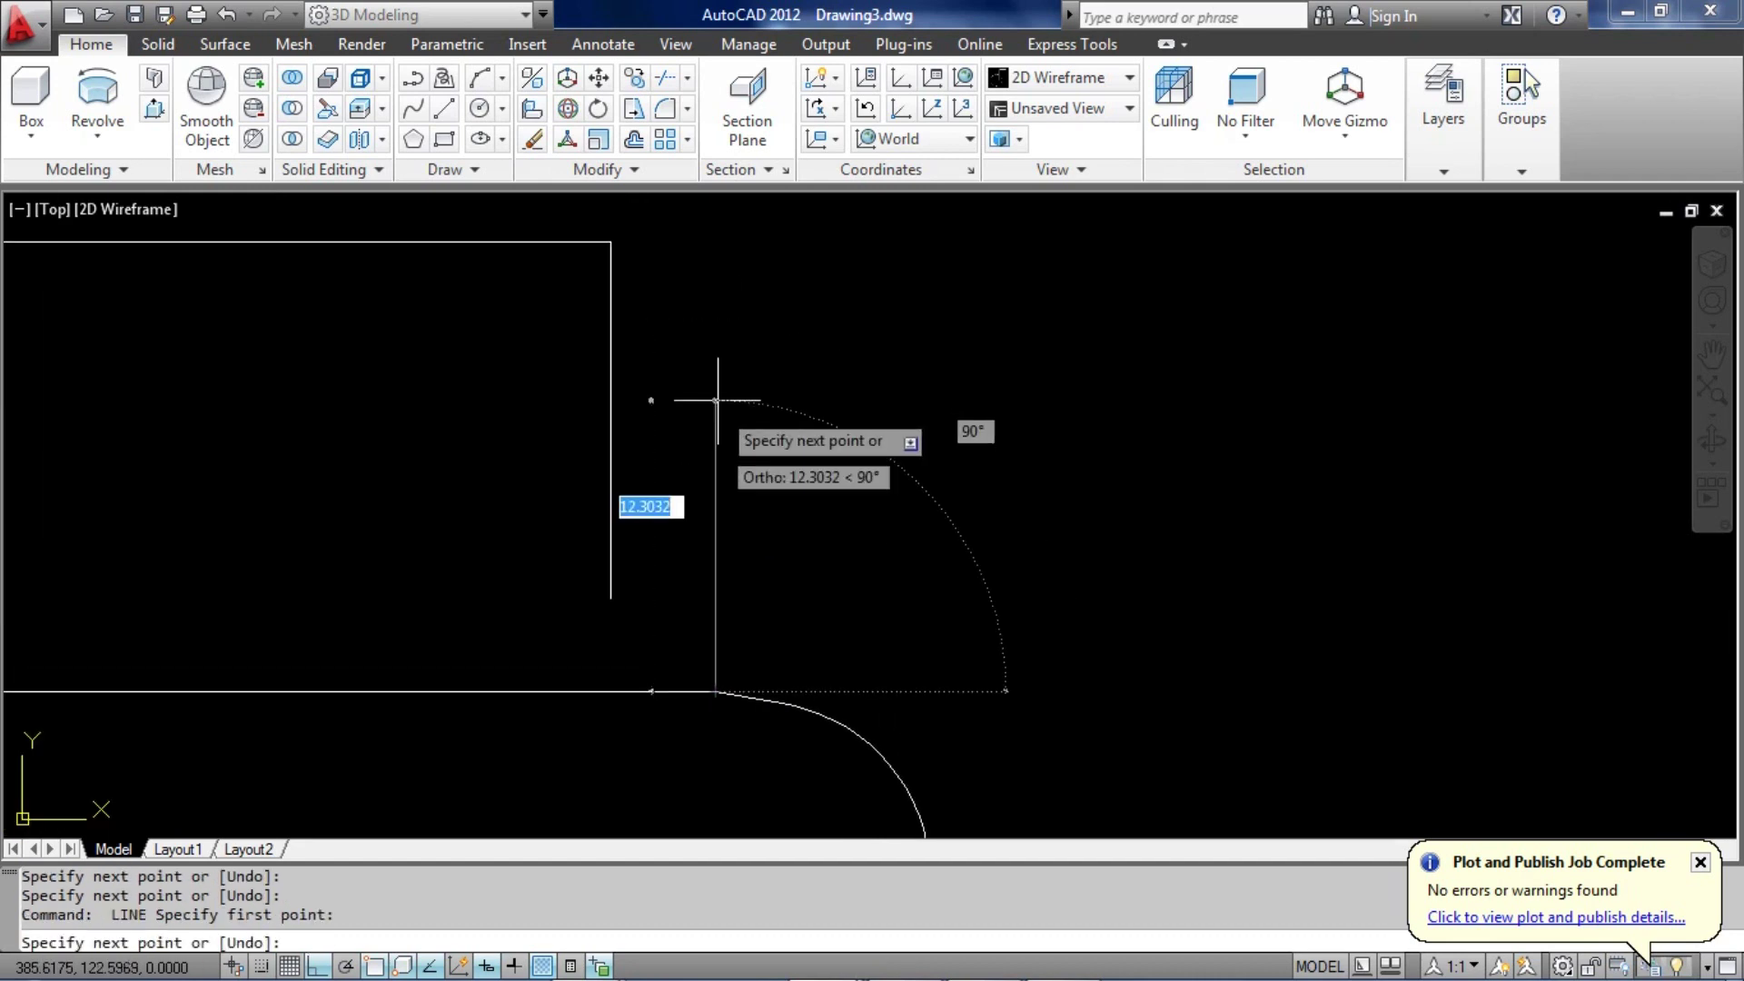
{"action": "left_click", "coordinate": [714, 301]}
{"action": "key", "text": "Return"}
Rotate the vertical line at the end of the third neck line by 80 degrees about its top endpoint
{"action": "left_click", "coordinate": [532, 393]}
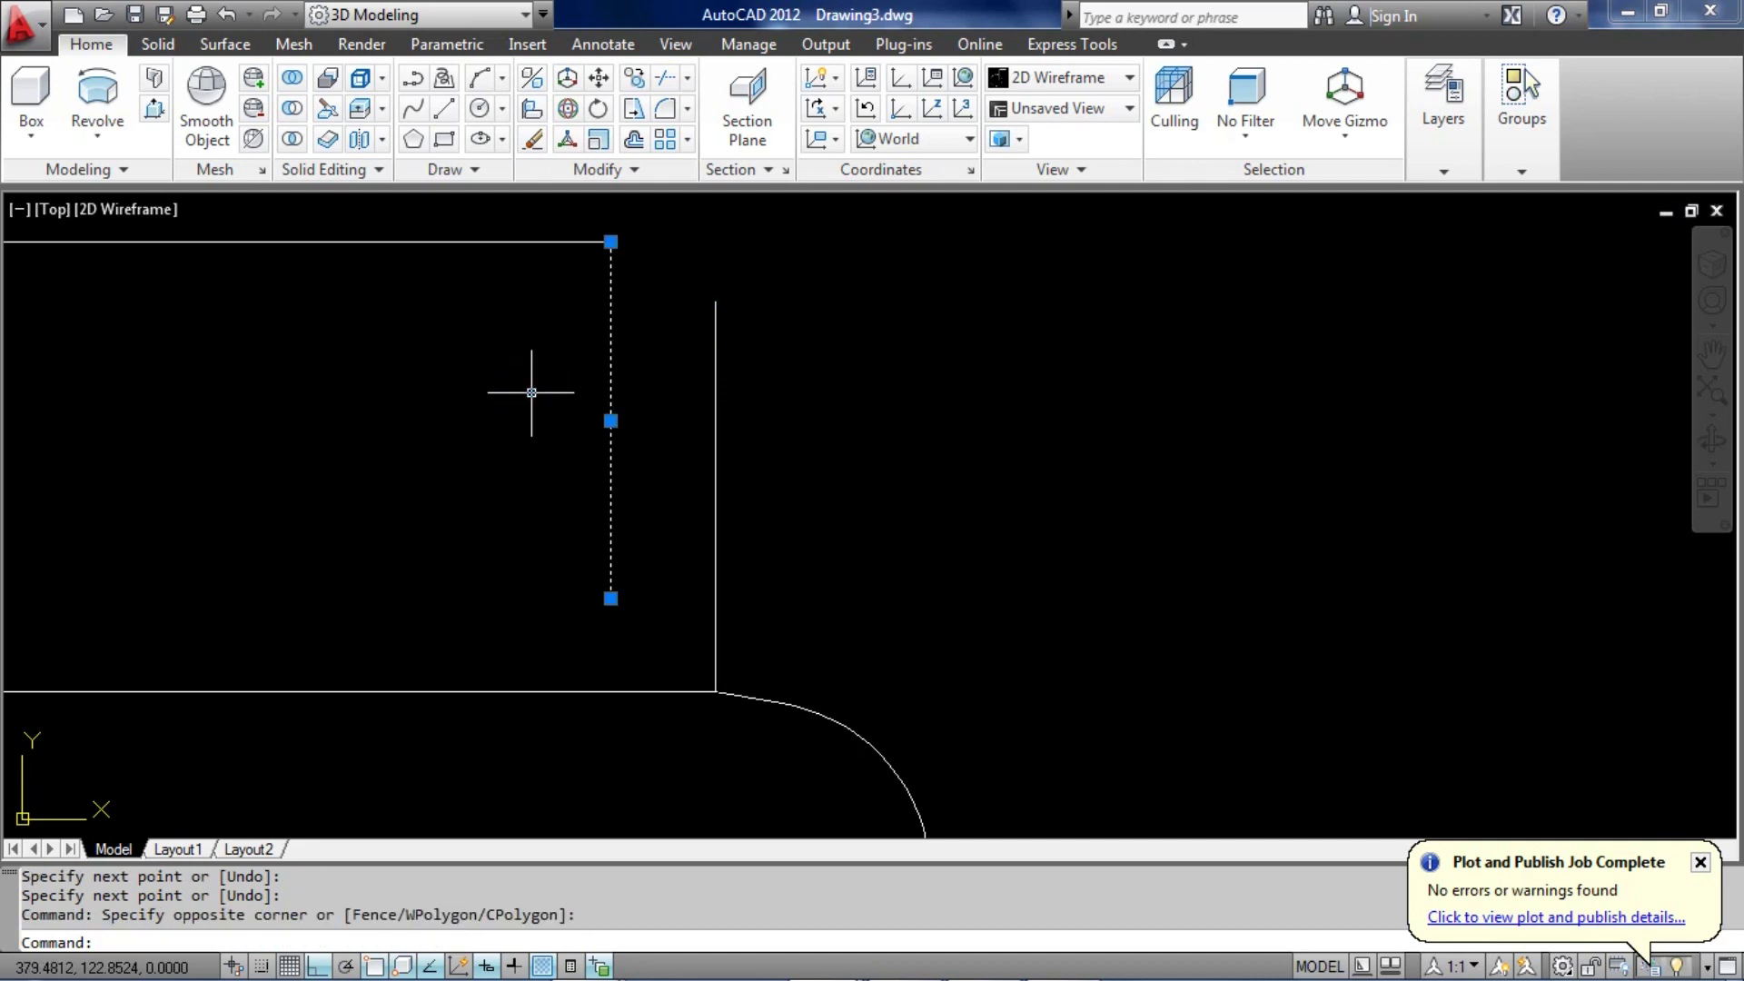
{"action": "key", "text": "Return"}
{"action": "left_click", "coordinate": [610, 243]}
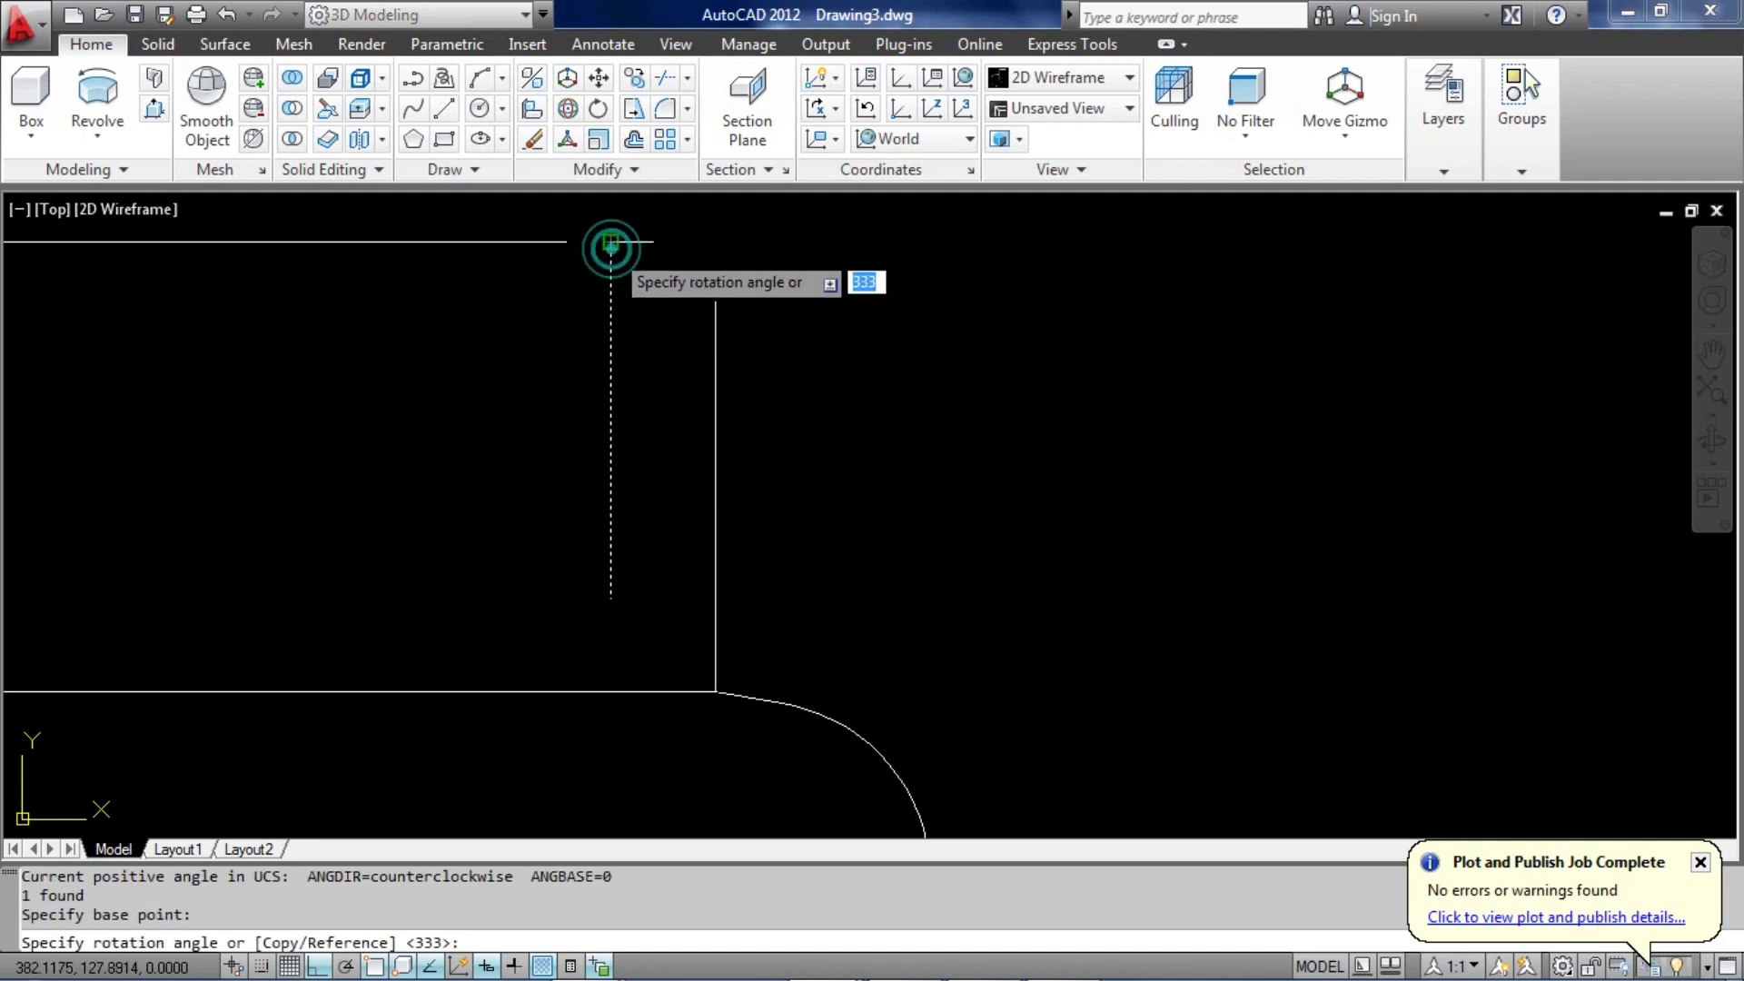
{"action": "key", "text": "Return"}
Rotate the vertical line above the rounded neck ring by -27 degrees about its bottom endpoint
{"action": "left_click", "coordinate": [826, 576]}
{"action": "left_click", "coordinate": [528, 505]}
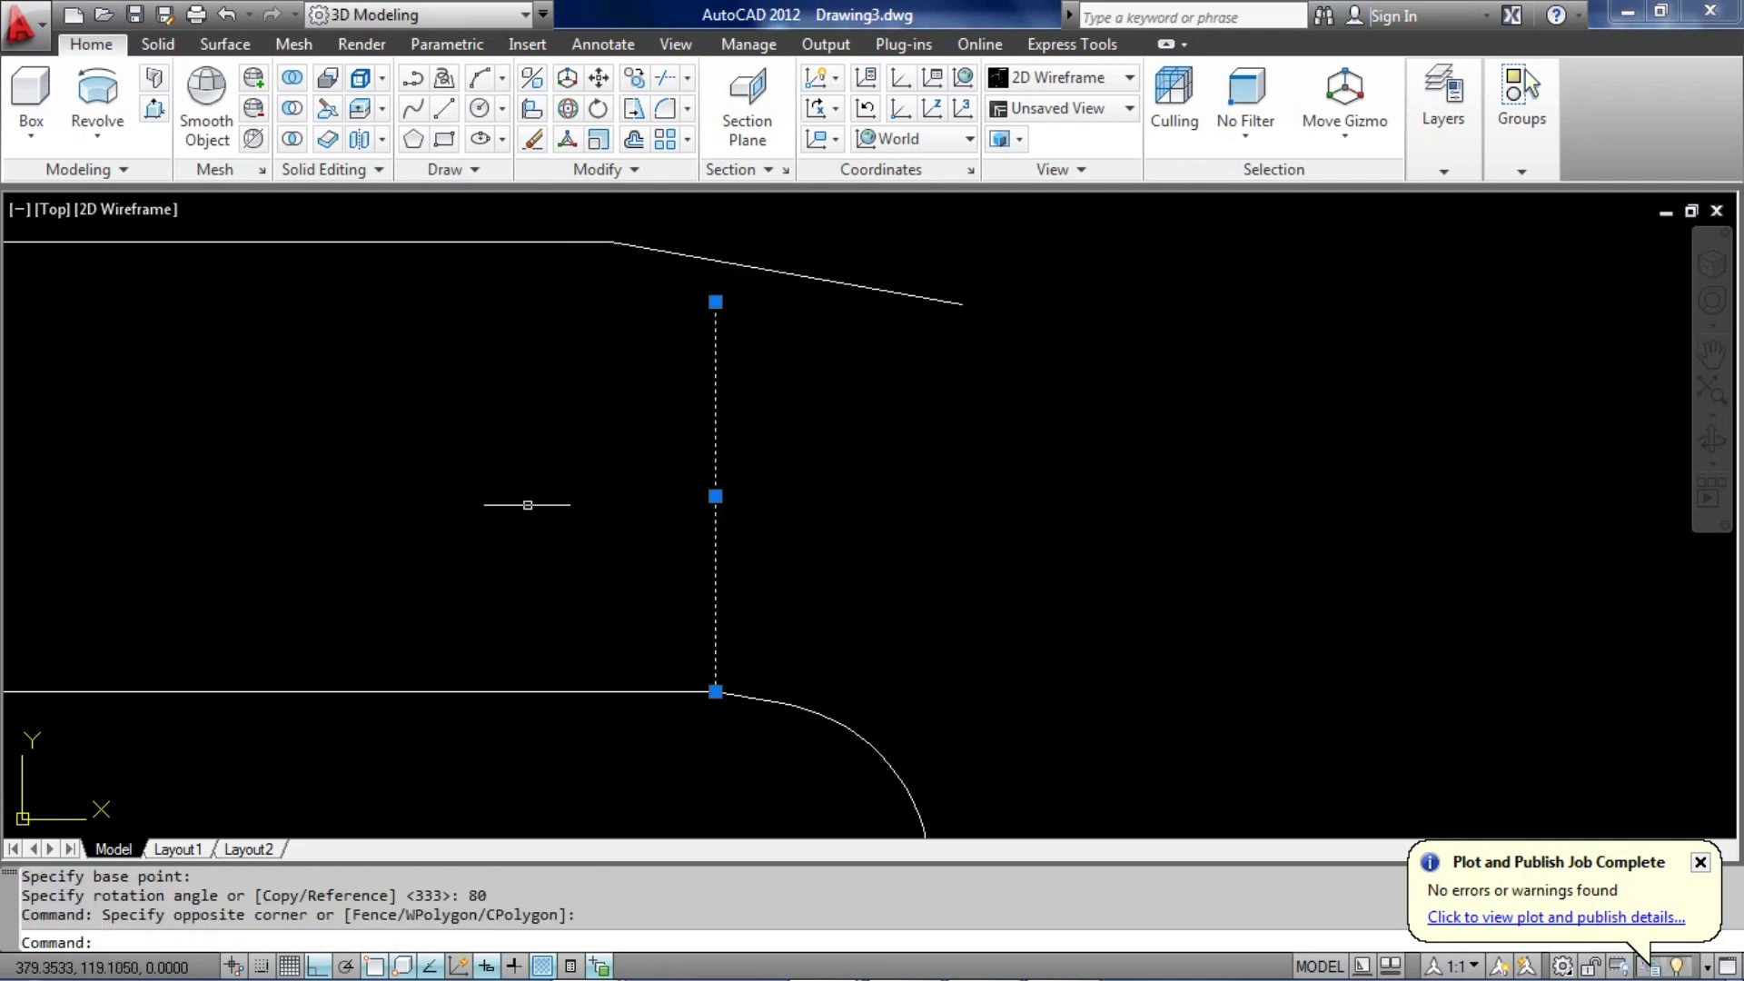
{"action": "key", "text": "Return"}
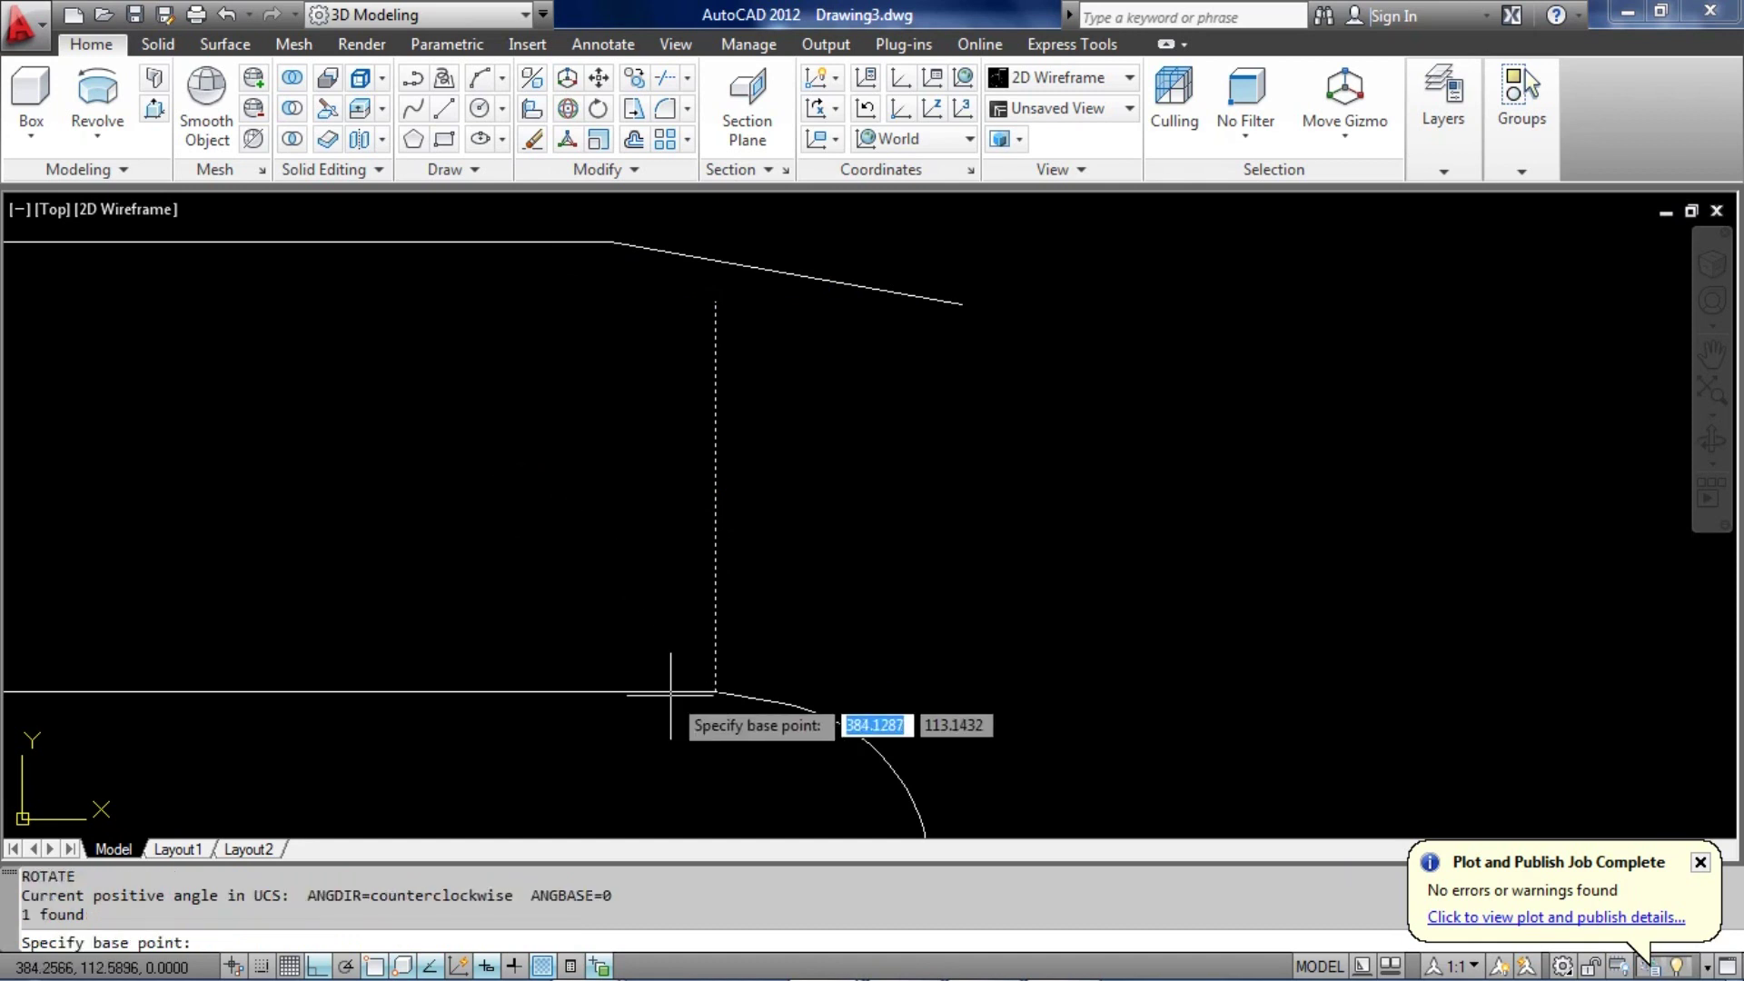
{"action": "left_click", "coordinate": [716, 692]}
{"action": "type", "text": "-2"}
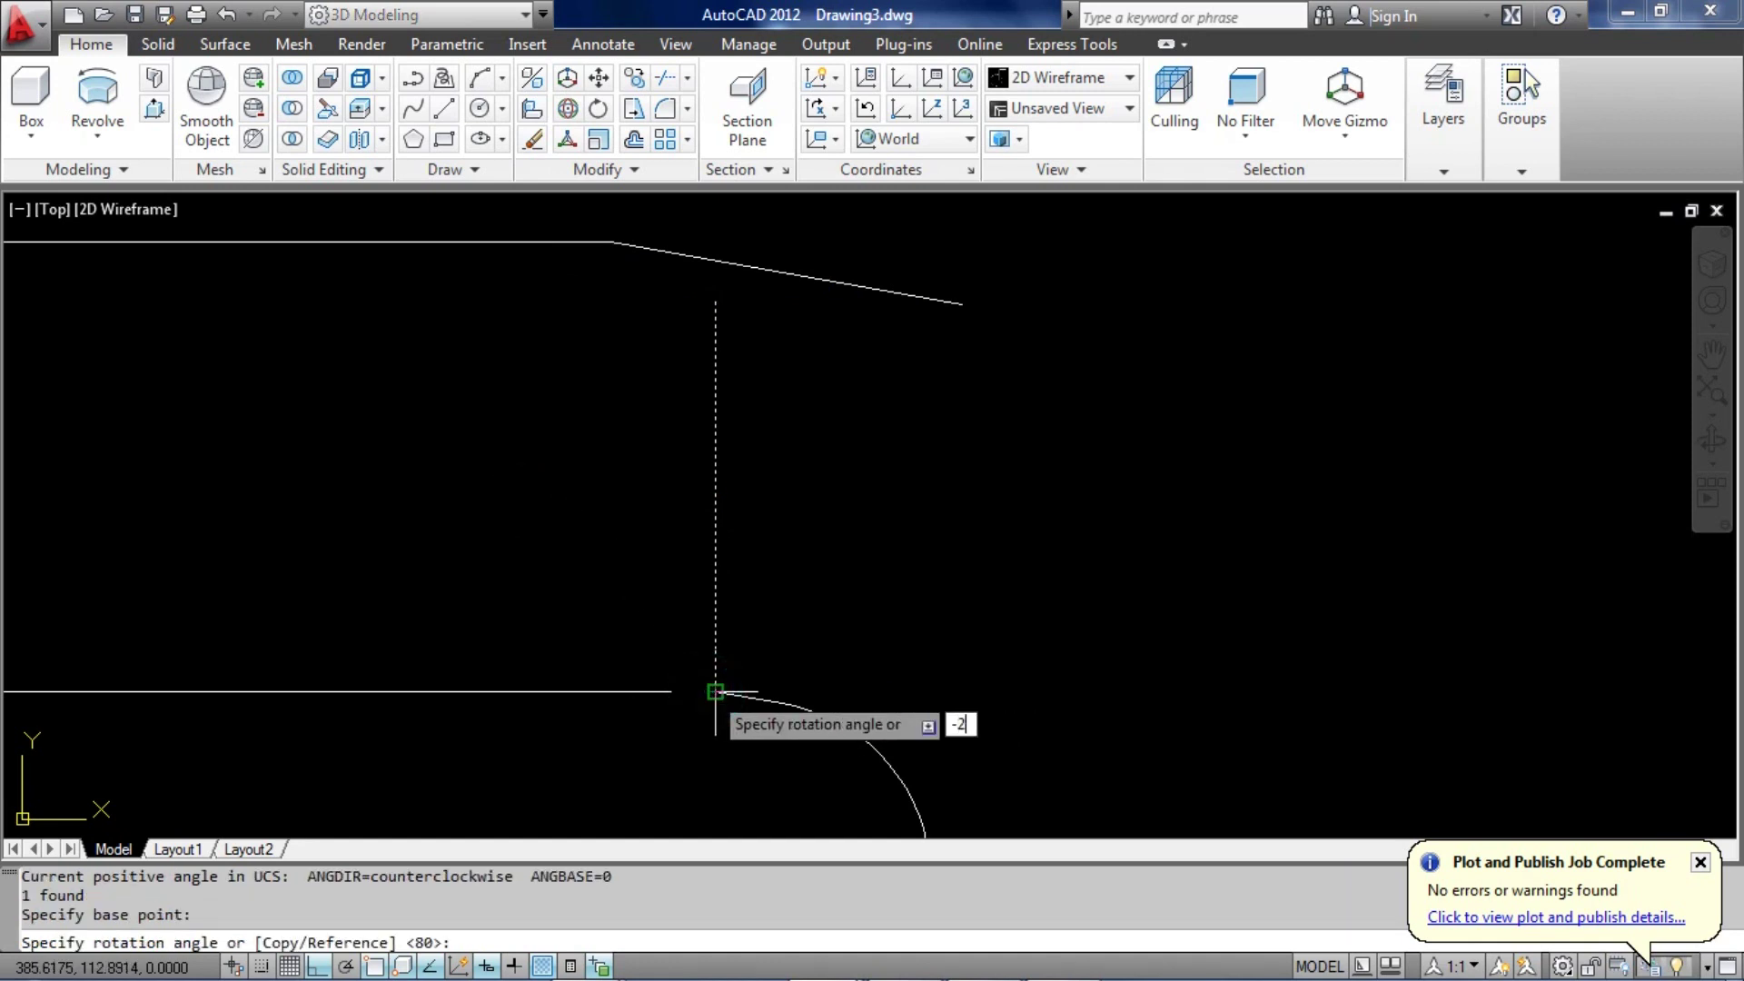
{"action": "type", "text": "7"}
{"action": "key", "text": "Return"}
Draw a circle of radius 6 tangent to the two slanted lines above the rounded neck ring
{"action": "key", "text": "Return"}
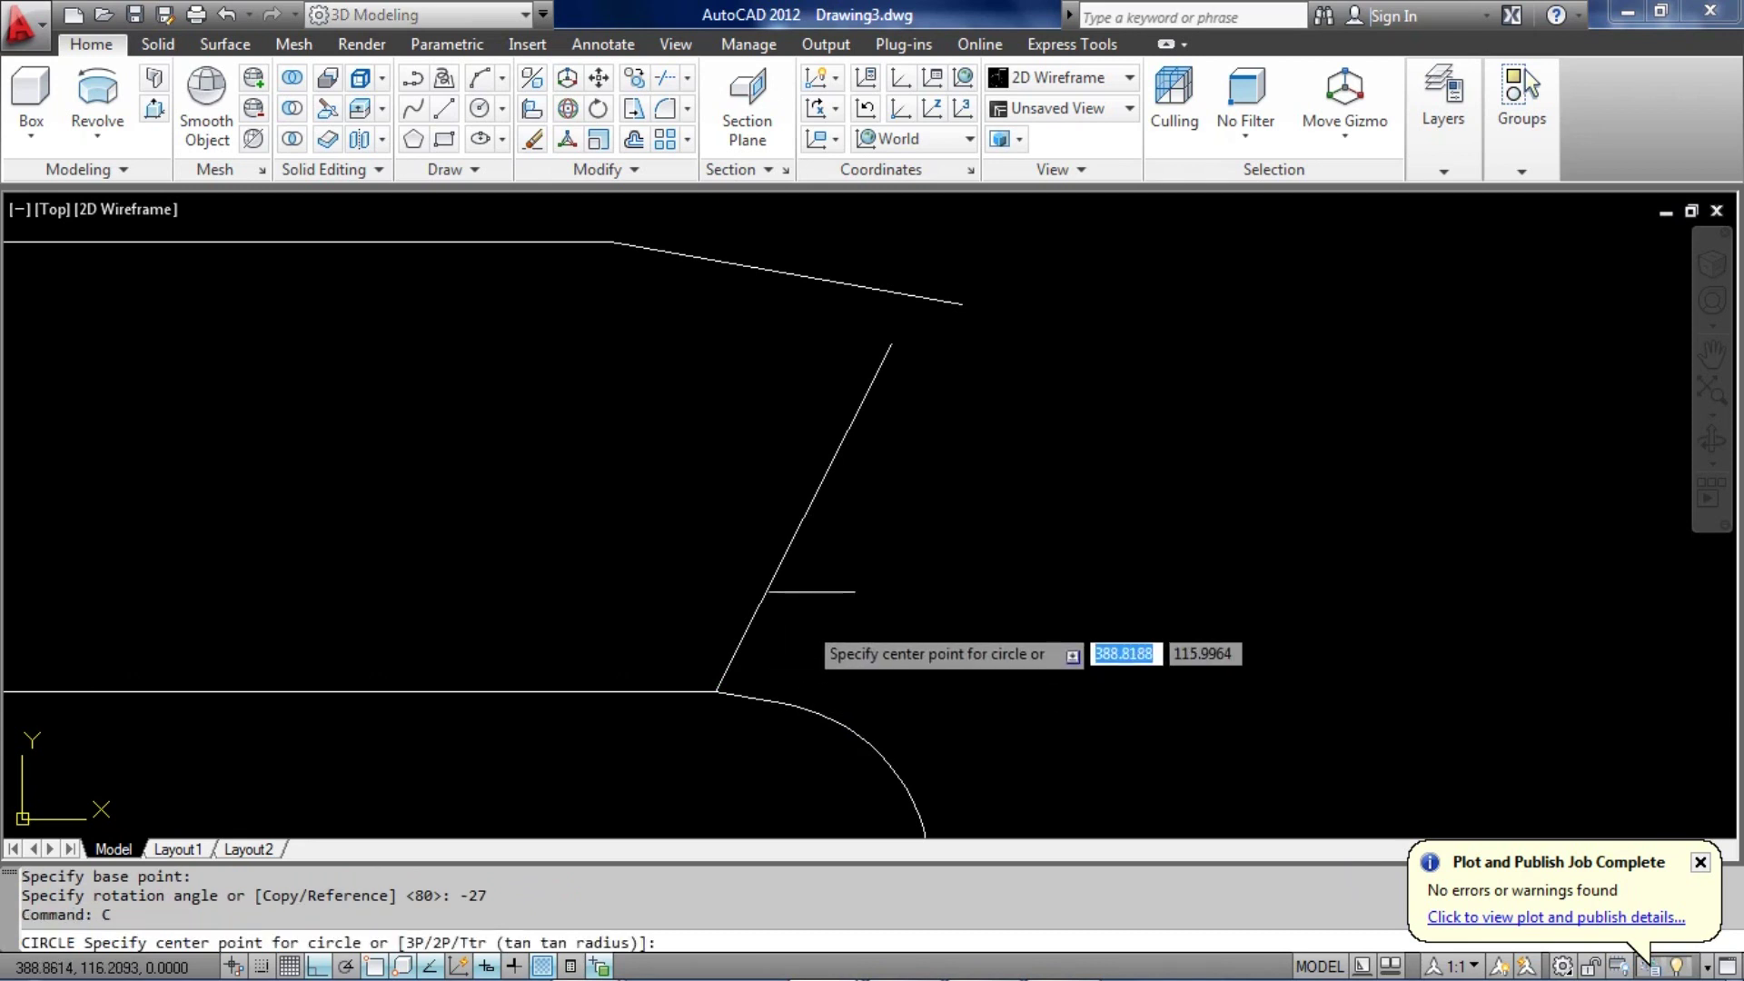
{"action": "type", "text": "TTR"}
{"action": "key", "text": "Return"}
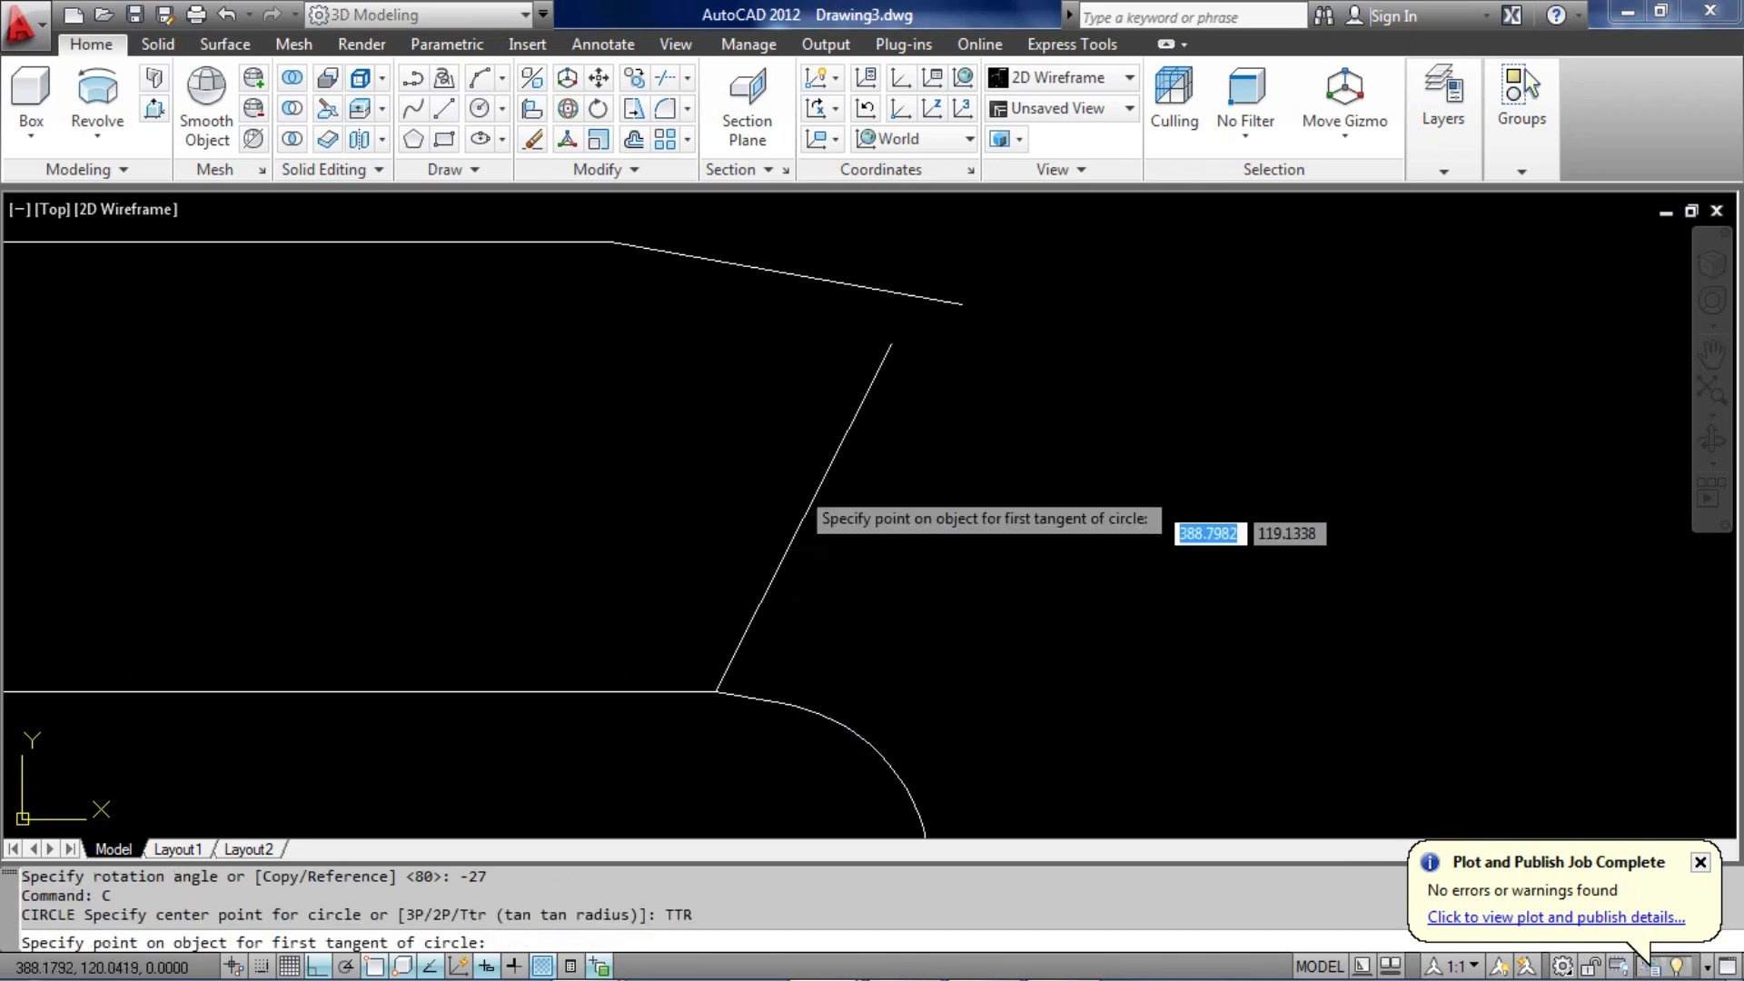
{"action": "left_click", "coordinate": [727, 263]}
{"action": "left_click", "coordinate": [818, 494]}
{"action": "left_click", "coordinate": [501, 474]}
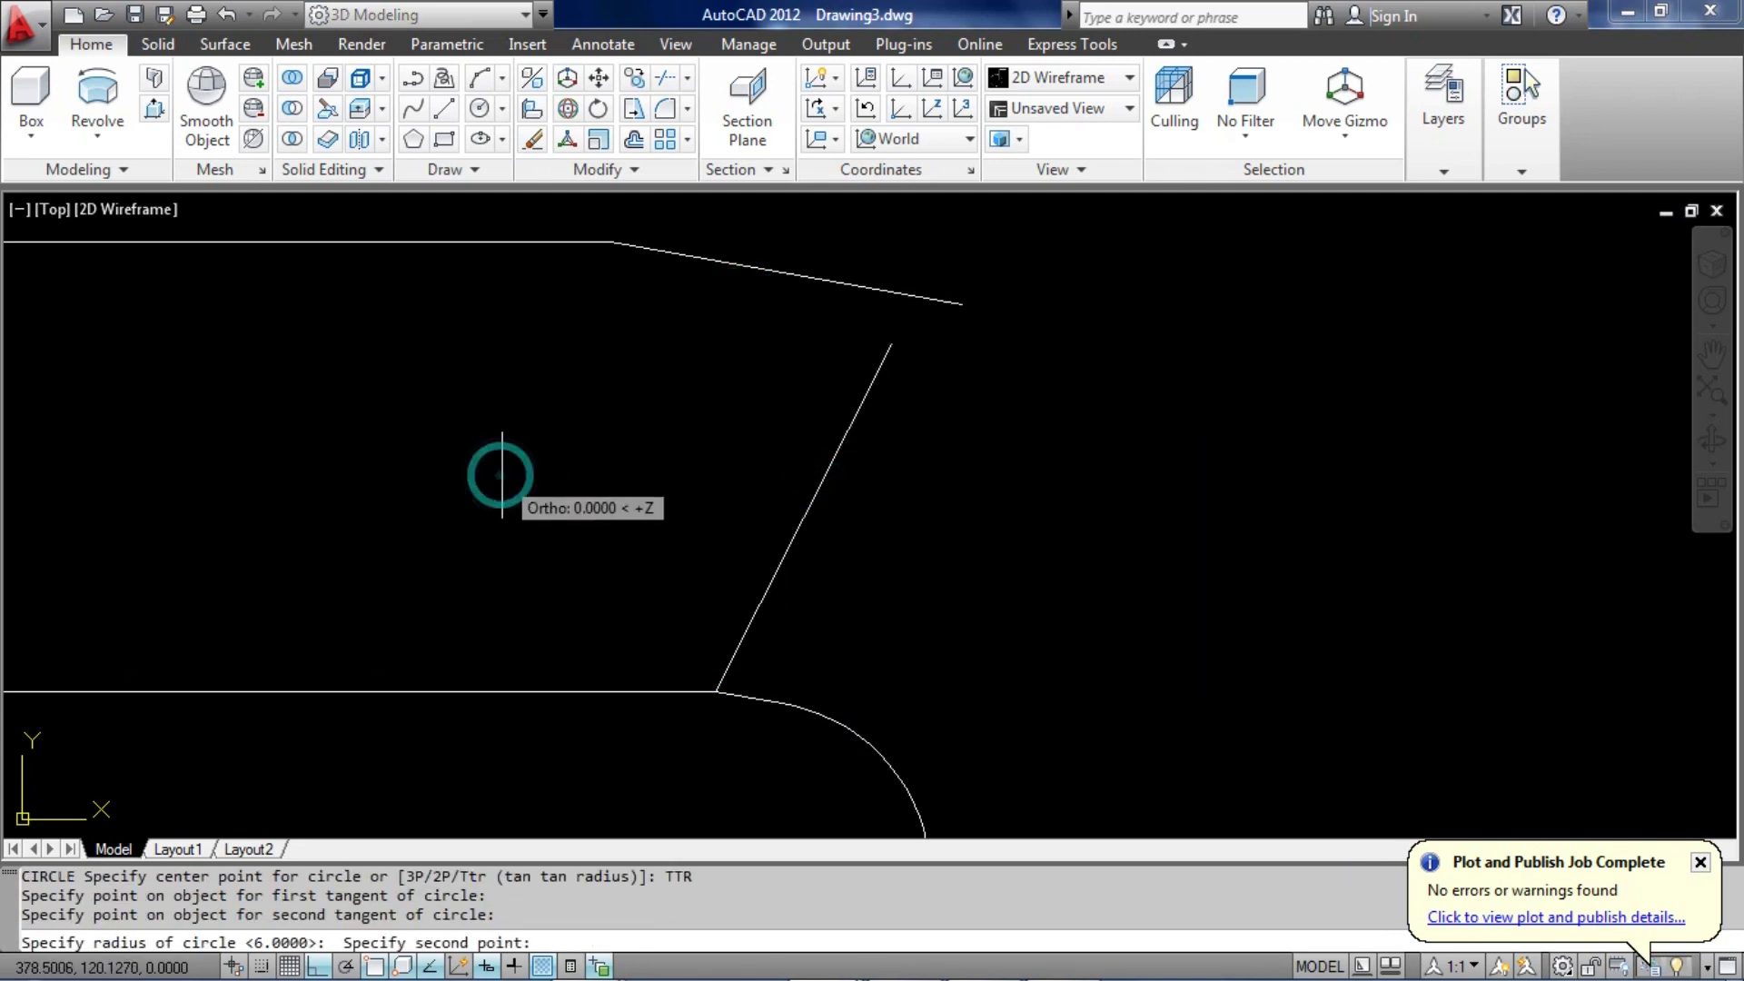
{"action": "type", "text": "6"}
{"action": "key", "text": "Return"}
Trim the circle and the overhanging ends of both slanted lines to leave a second rounded neck ring
{"action": "left_click", "coordinate": [865, 593]}
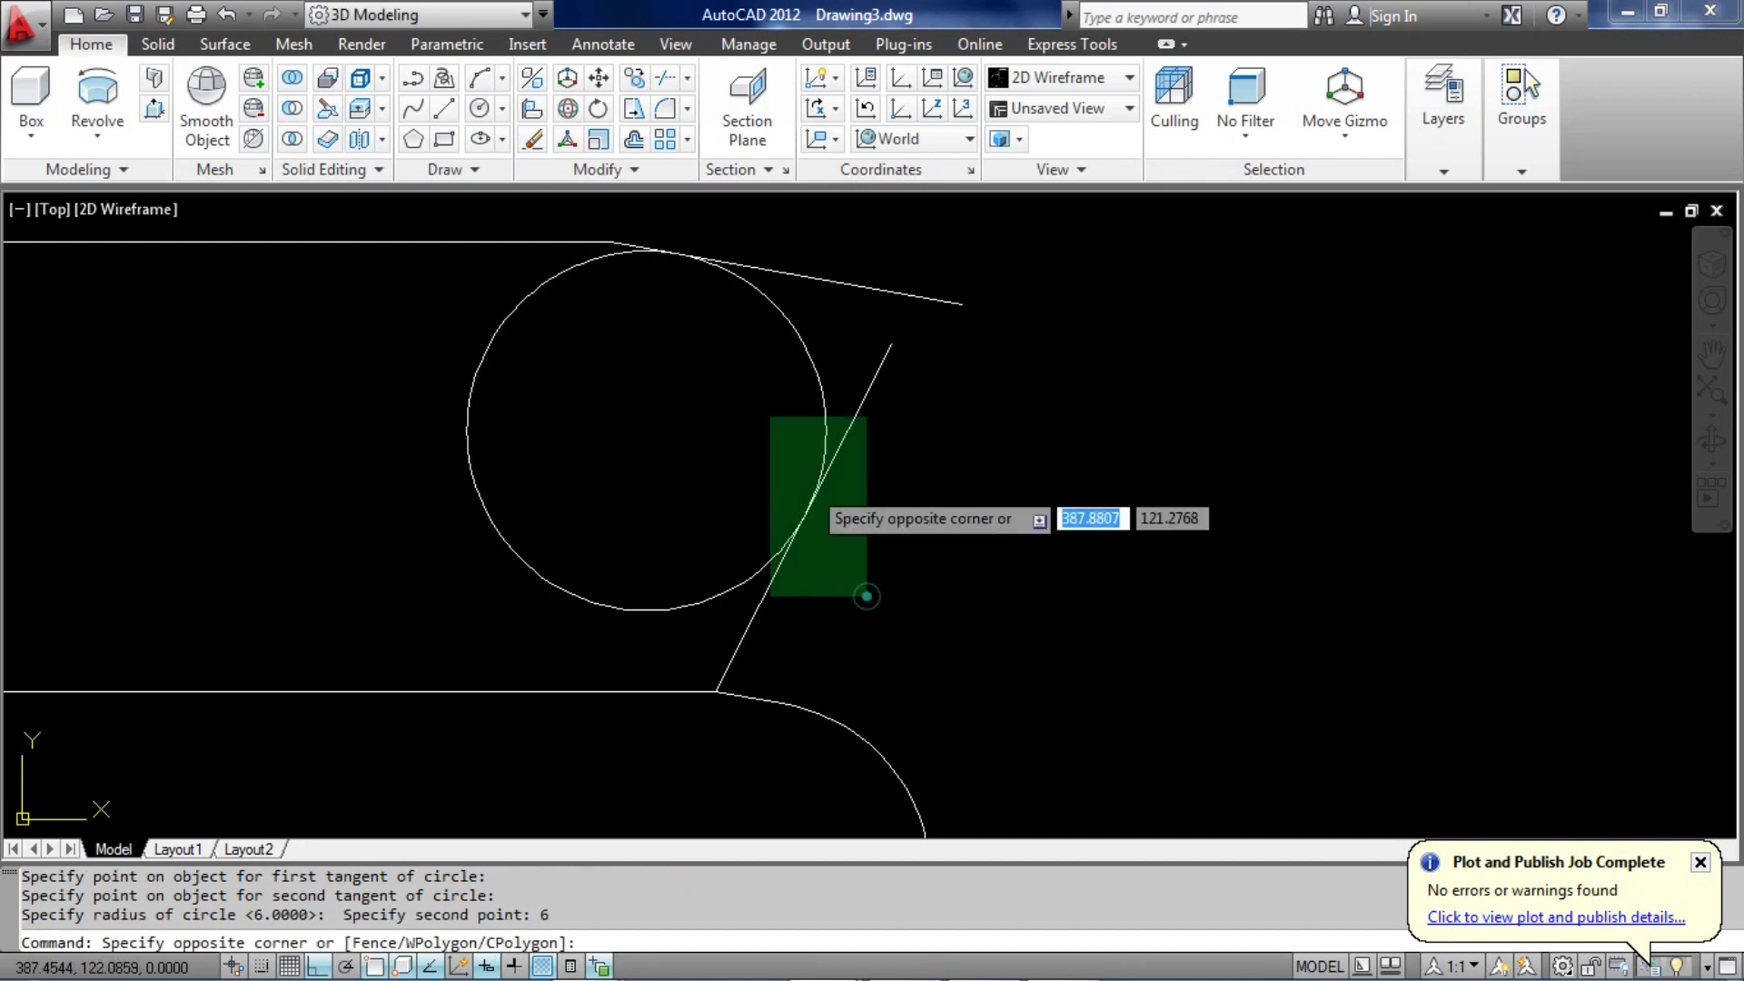
{"action": "left_click", "coordinate": [740, 286]}
{"action": "type", "text": "R"}
{"action": "key", "text": "Return"}
{"action": "left_click", "coordinate": [873, 404]}
{"action": "left_click", "coordinate": [853, 303]}
{"action": "left_click", "coordinate": [895, 333]}
{"action": "left_click", "coordinate": [852, 252]}
{"action": "left_click", "coordinate": [629, 456]}
{"action": "left_click", "coordinate": [421, 489]}
{"action": "key", "text": "Return"}
Lengthen the topmost horizontal line above the neck rings to a total length of 280
{"action": "scroll", "coordinate": [808, 418], "scroll_direction": "down", "scroll_amount": 8}
{"action": "middle_click_drag", "start_coordinate": [768, 417], "coordinate": [854, 473]}
{"action": "scroll", "coordinate": [656, 429], "scroll_direction": "up", "scroll_amount": 2}
{"action": "middle_click_drag", "start_coordinate": [656, 429], "coordinate": [675, 506]}
{"action": "scroll", "coordinate": [676, 505], "scroll_direction": "up", "scroll_amount": 3}
{"action": "scroll", "coordinate": [652, 442], "scroll_direction": "down", "scroll_amount": 8}
{"action": "middle_click_drag", "start_coordinate": [654, 444], "coordinate": [667, 483]}
{"action": "scroll", "coordinate": [667, 483], "scroll_direction": "up", "scroll_amount": 3}
{"action": "scroll", "coordinate": [775, 568], "scroll_direction": "up", "scroll_amount": 3}
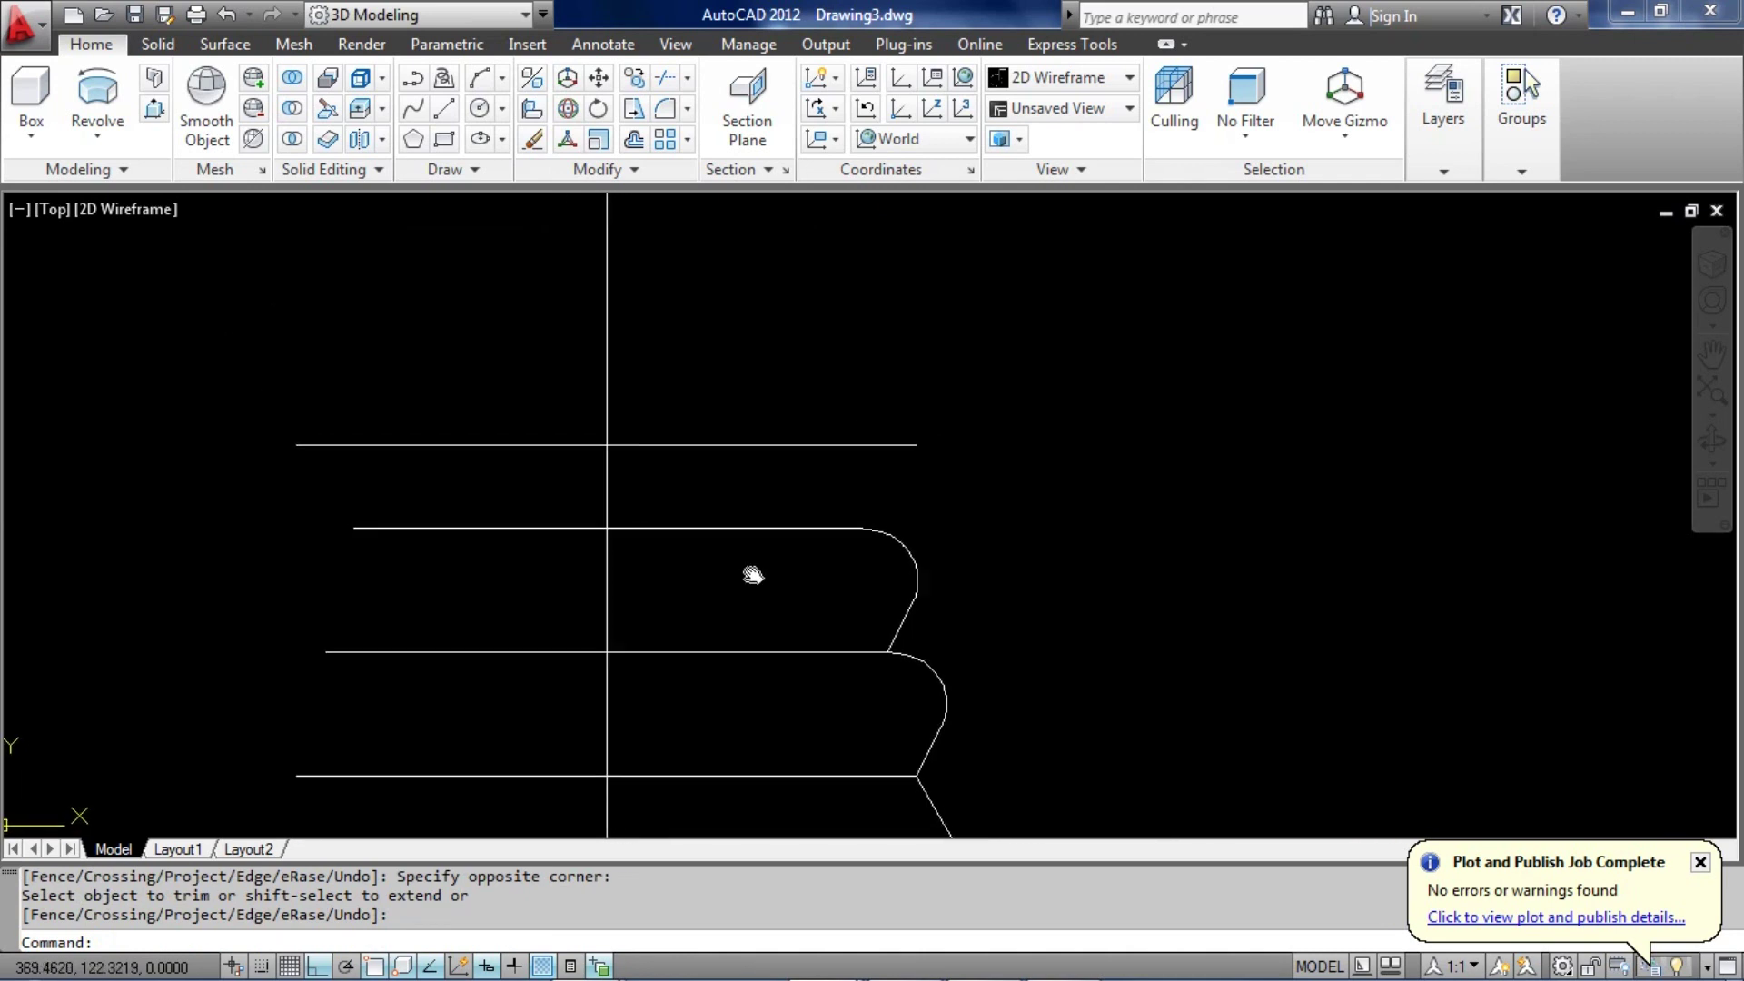
{"action": "left_click", "coordinate": [795, 469]}
{"action": "left_click", "coordinate": [672, 301]}
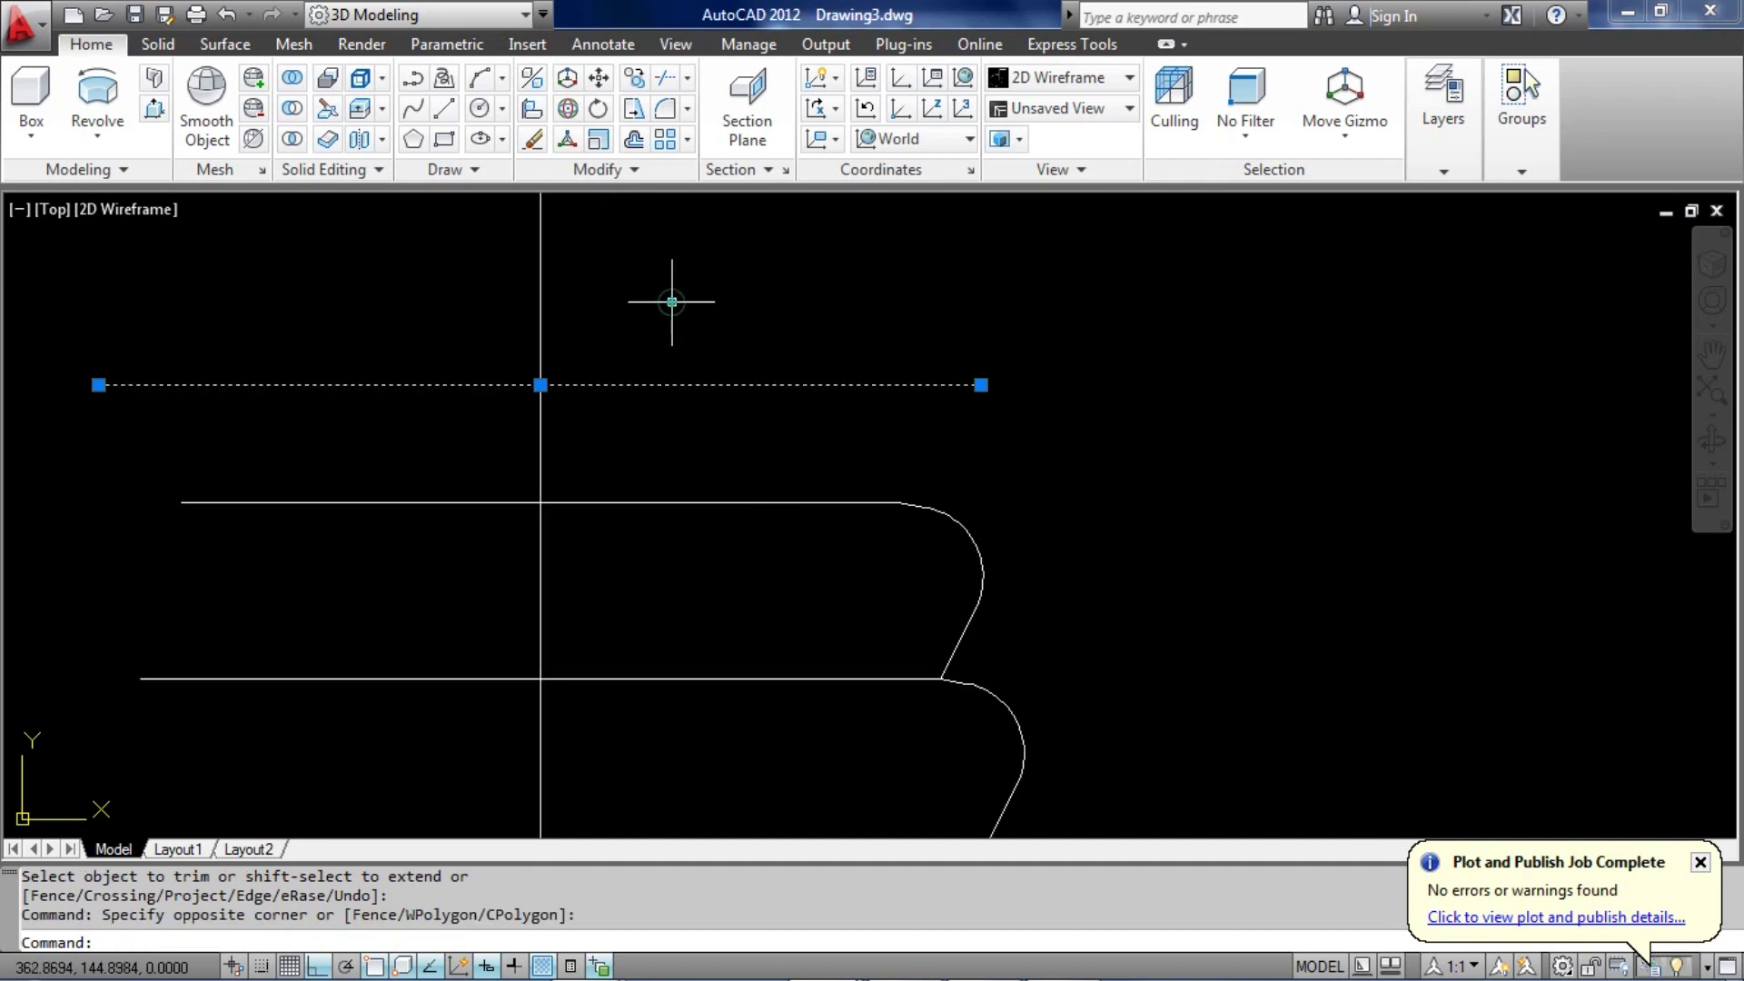
{"action": "type", "text": "LEN"}
{"action": "key", "text": "Return"}
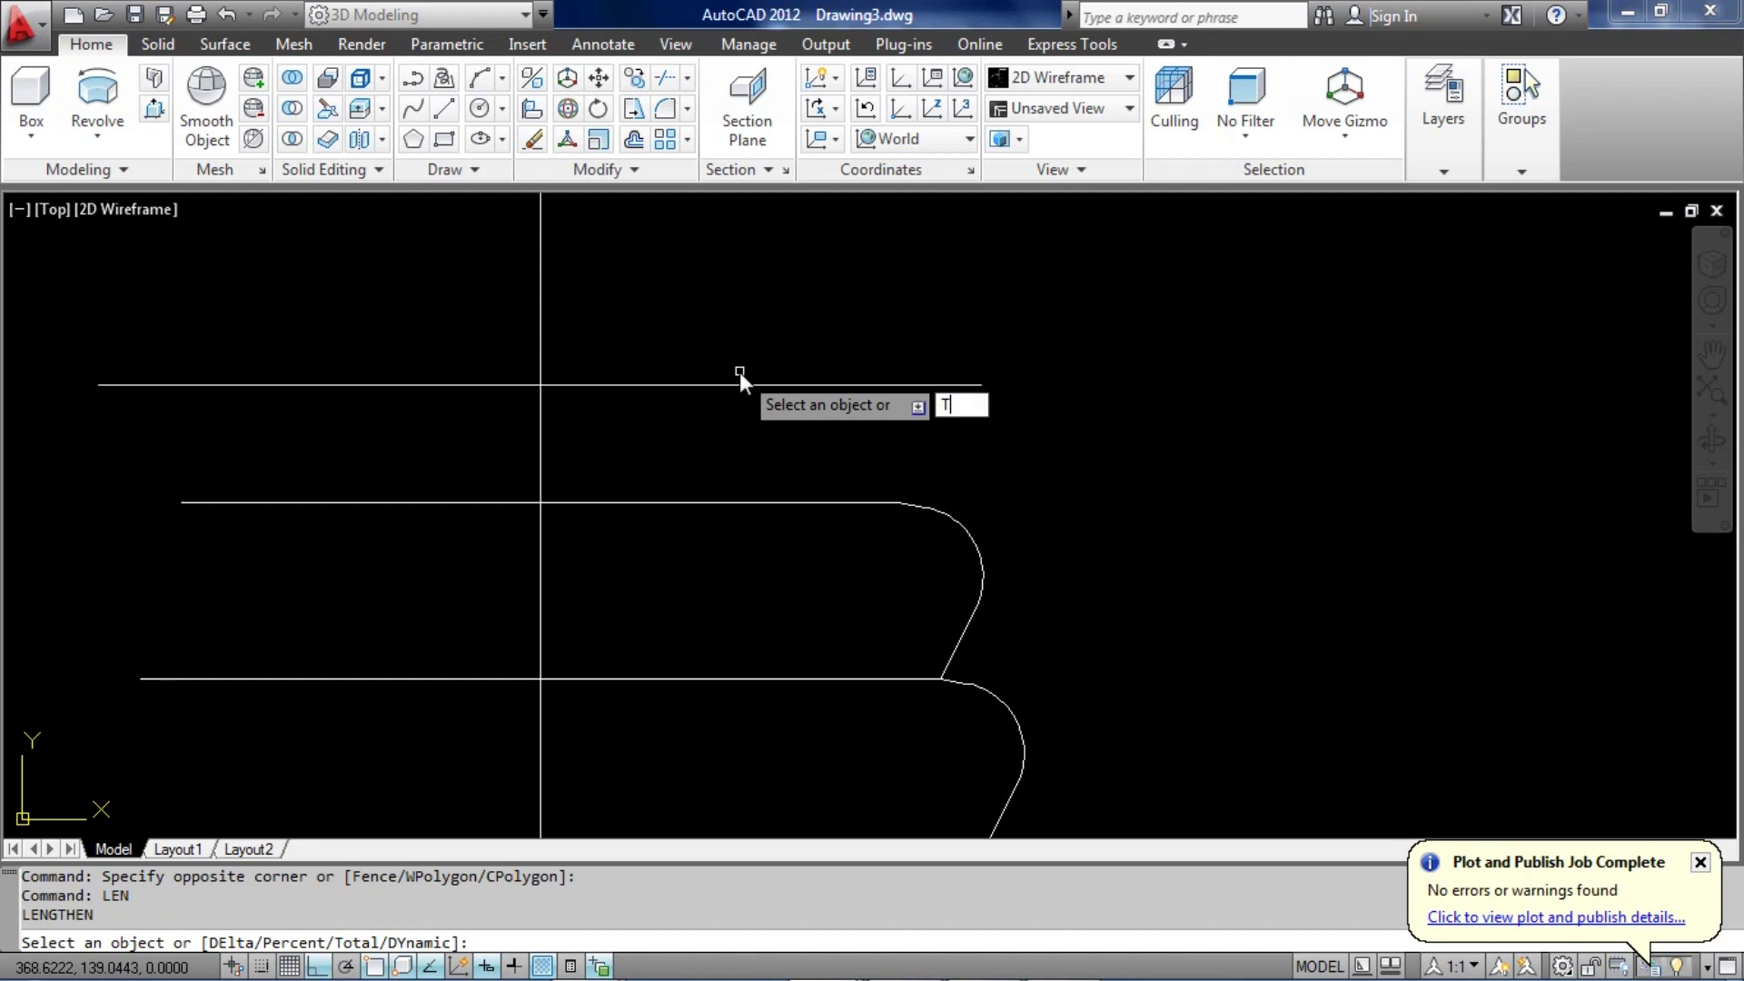
{"action": "type", "text": "T"}
{"action": "key", "text": "Return"}
{"action": "type", "text": "280"}
{"action": "key", "text": "Return"}
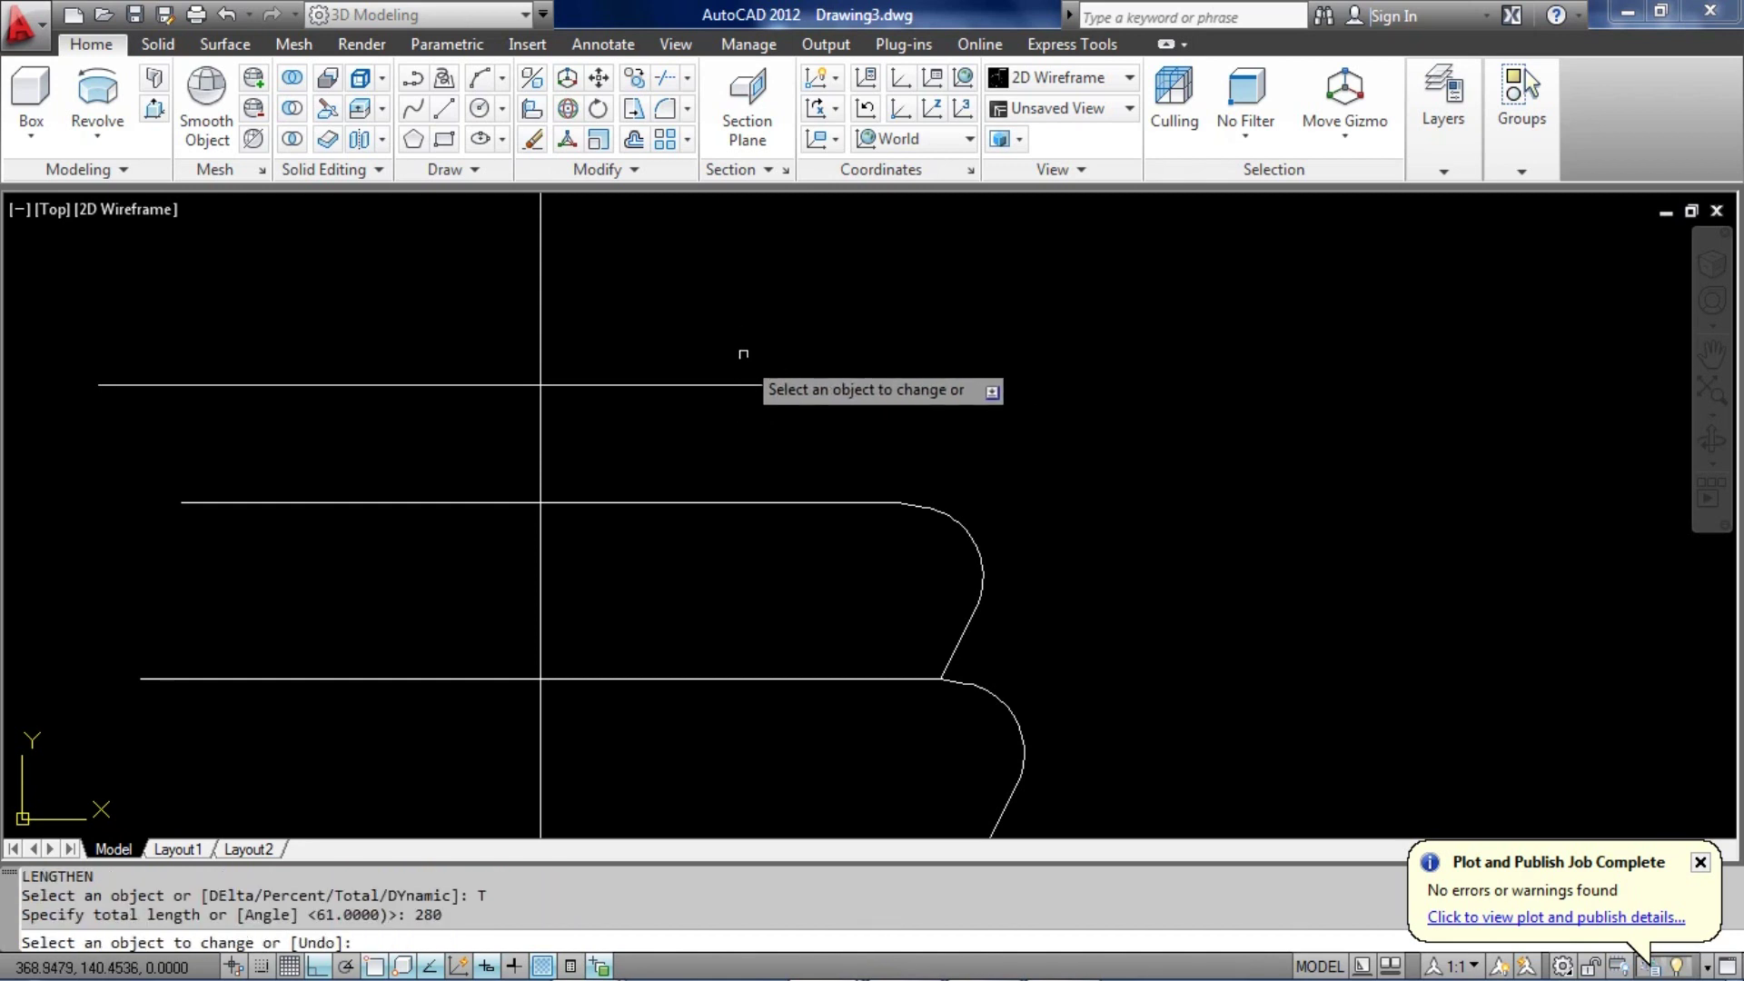
{"action": "left_click", "coordinate": [767, 386]}
{"action": "key", "text": "Return"}
Move the lengthened top line by its midpoint onto the vertical centre line
{"action": "scroll", "coordinate": [743, 407], "scroll_direction": "down", "scroll_amount": 3}
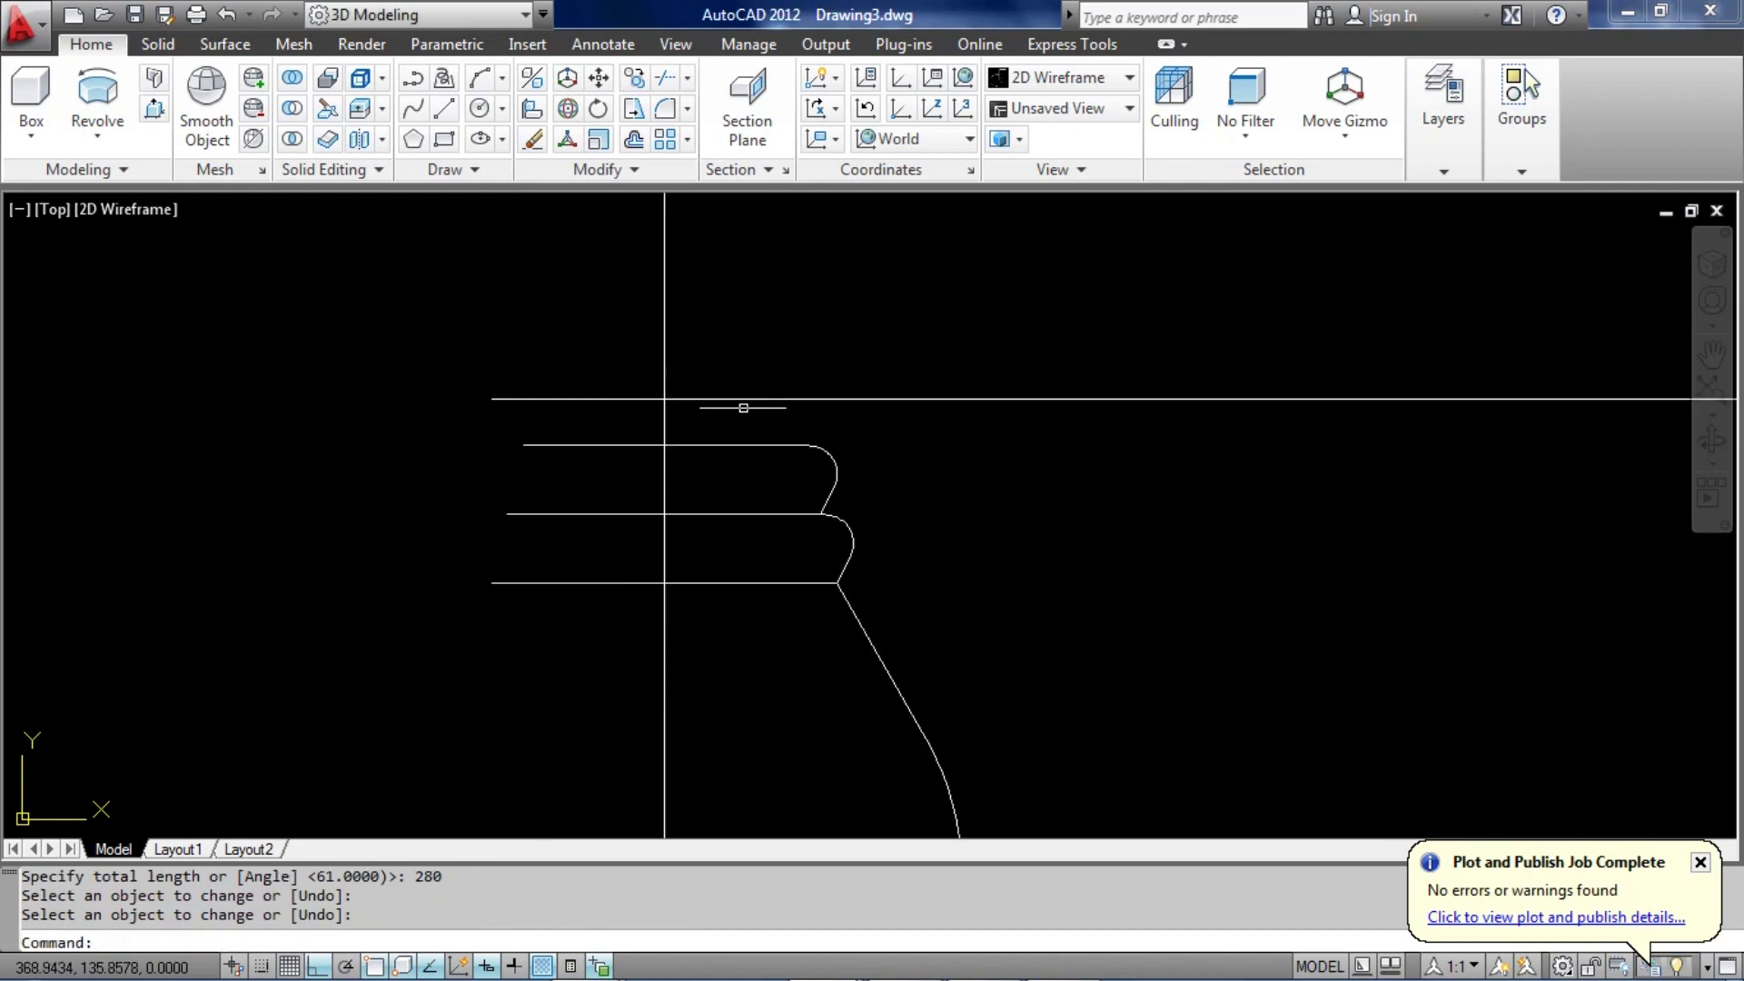
{"action": "left_click", "coordinate": [747, 399]}
{"action": "left_click", "coordinate": [1064, 371]}
{"action": "left_click", "coordinate": [1064, 370]}
{"action": "middle_click_drag", "start_coordinate": [1061, 445], "coordinate": [908, 474]}
{"action": "type", "text": "M"}
{"action": "key", "text": "Return"}
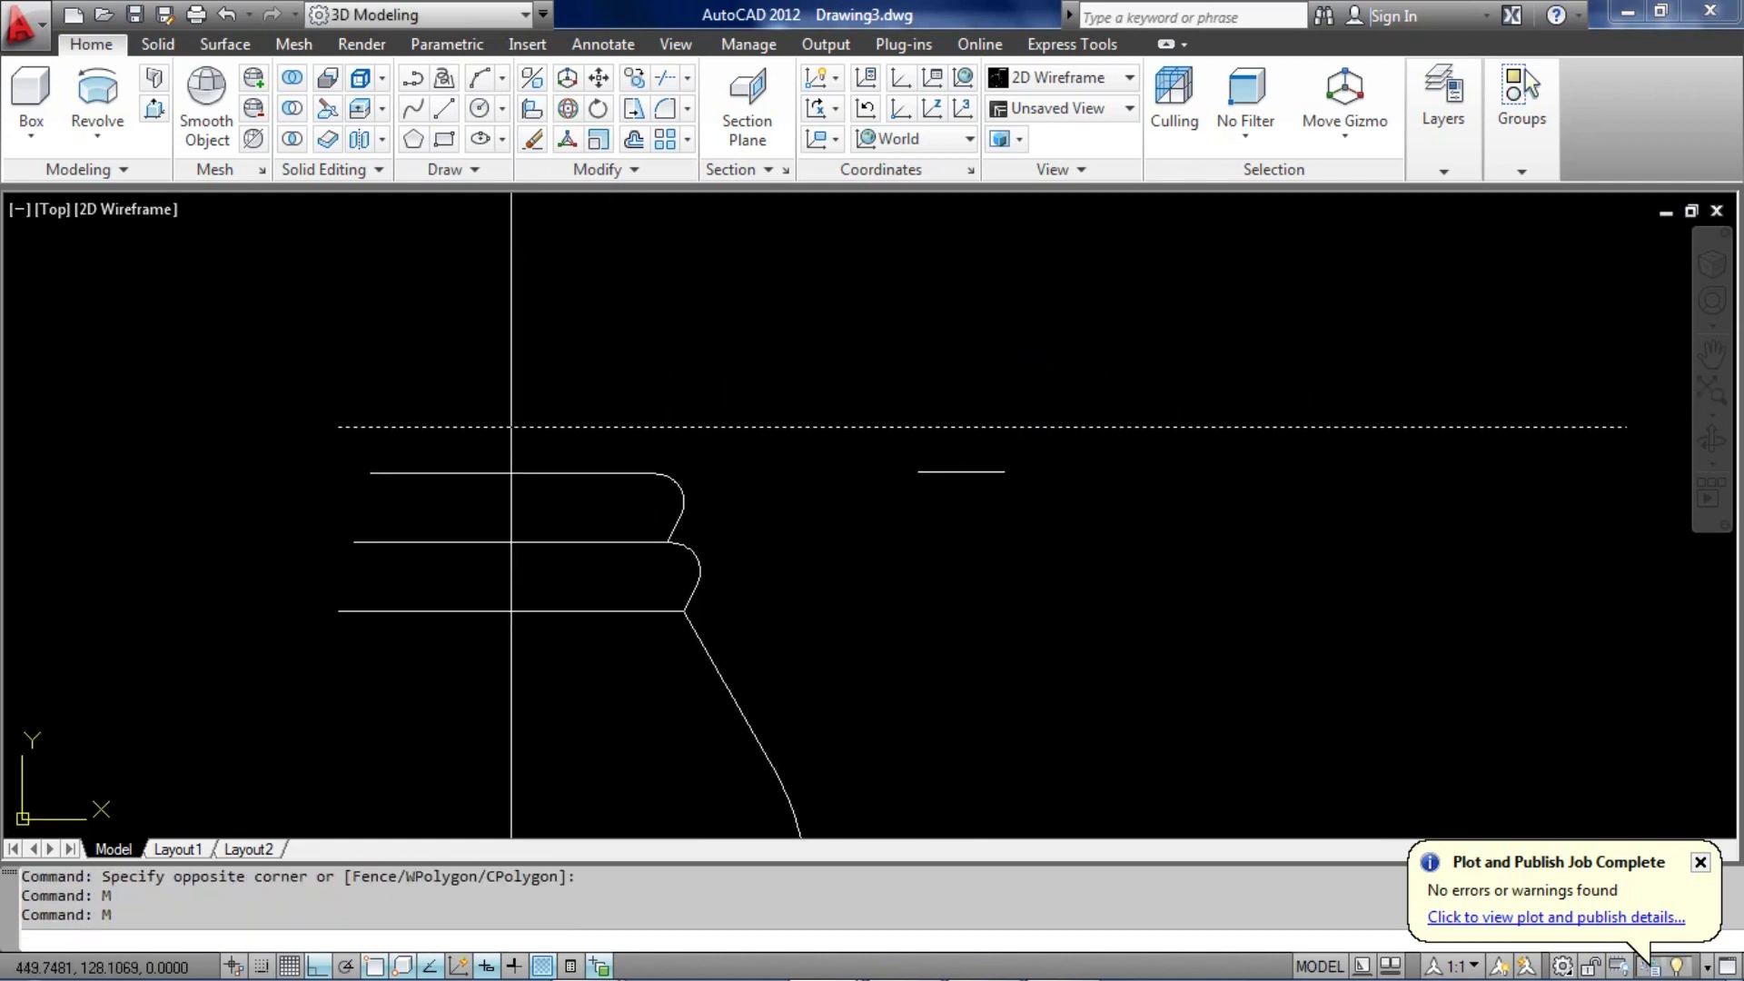
{"action": "left_click", "coordinate": [982, 426]}
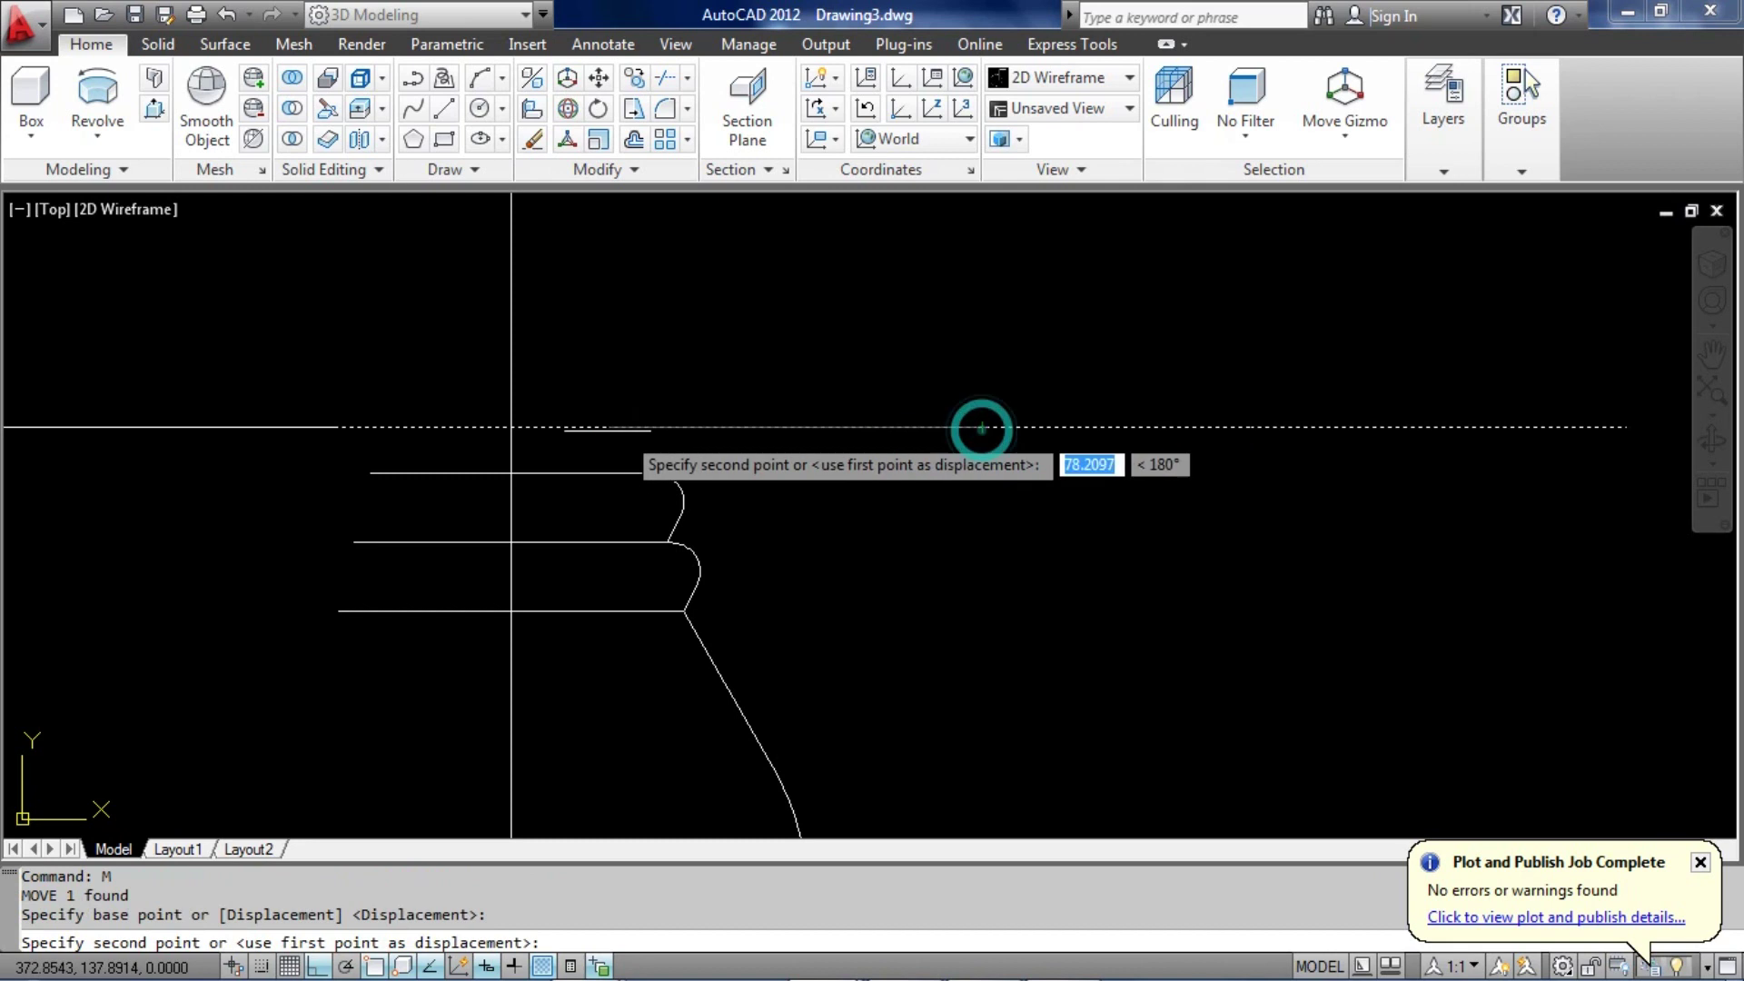
{"action": "left_click", "coordinate": [508, 426]}
Offset the long horizontal line 120 upward
{"action": "scroll", "coordinate": [762, 472], "scroll_direction": "down", "scroll_amount": 2}
{"action": "left_click", "coordinate": [902, 498]}
{"action": "left_click", "coordinate": [821, 420]}
{"action": "middle_click_drag", "start_coordinate": [846, 479], "coordinate": [830, 511]}
{"action": "type", "text": "O"}
{"action": "key", "text": "Return"}
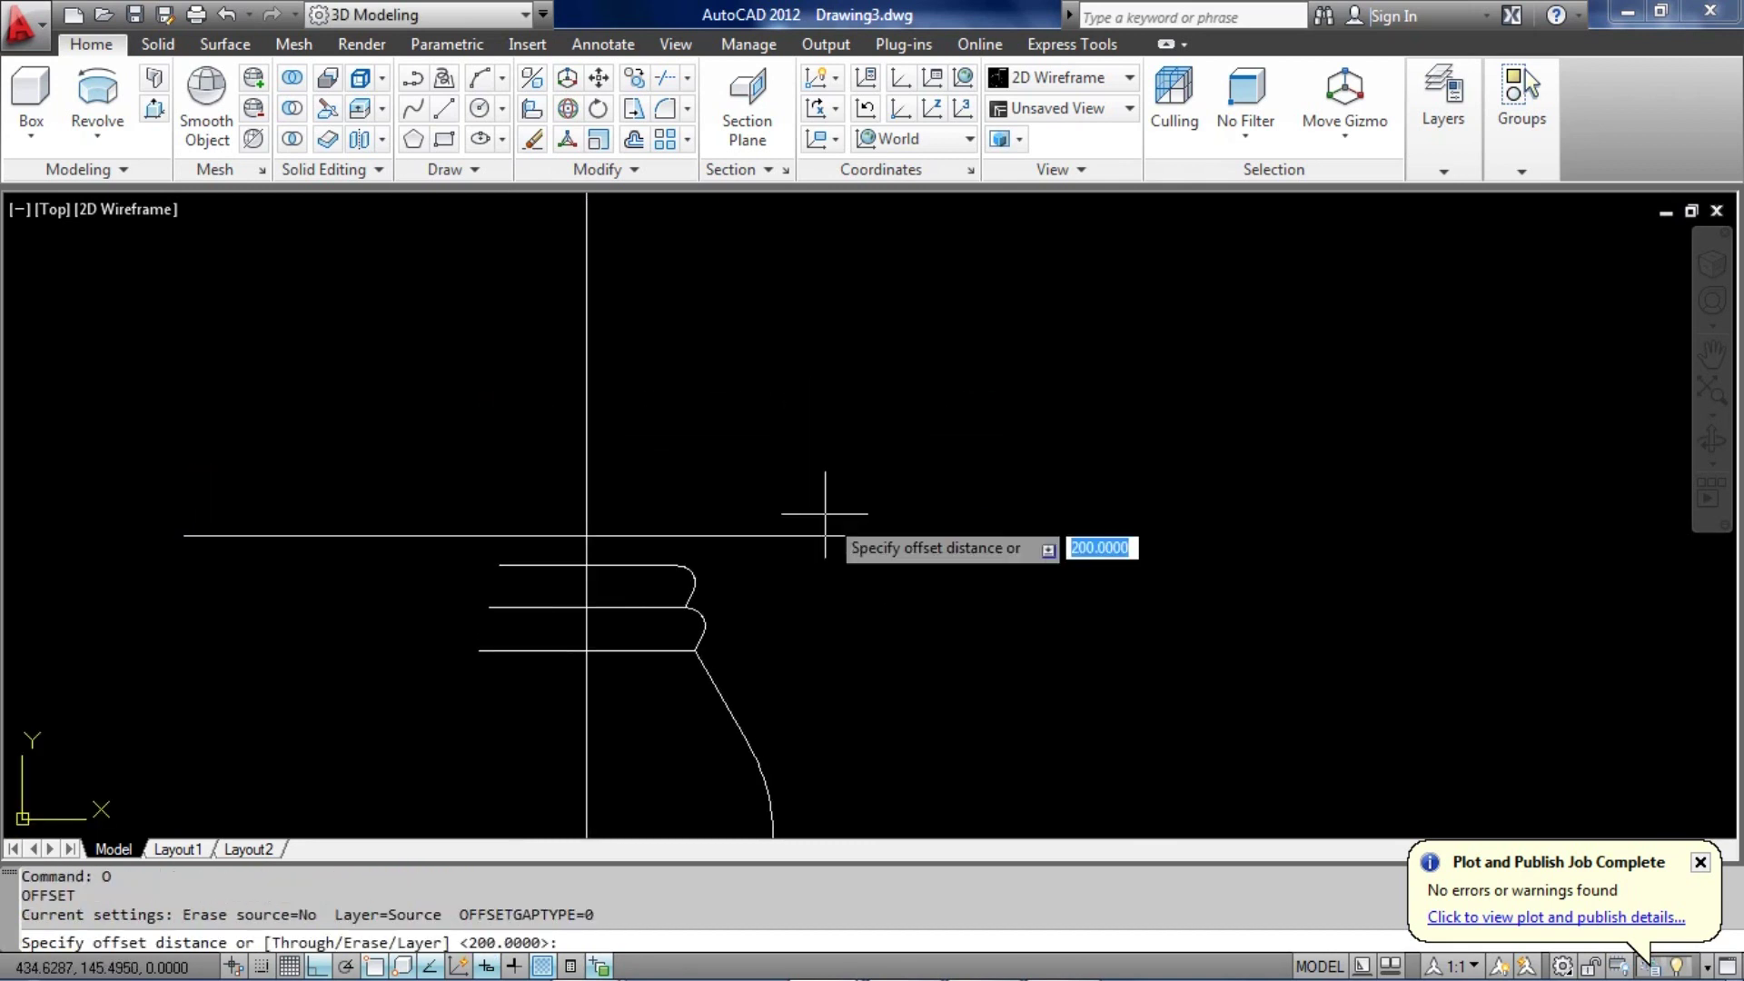
{"action": "type", "text": "120"}
{"action": "key", "text": "Return"}
{"action": "left_click", "coordinate": [785, 407]}
{"action": "middle_click_drag", "start_coordinate": [785, 407], "coordinate": [769, 578]}
{"action": "key", "text": "Return"}
Set the total length of the upper offset line to 80
{"action": "left_click", "coordinate": [777, 441]}
{"action": "left_click", "coordinate": [691, 314]}
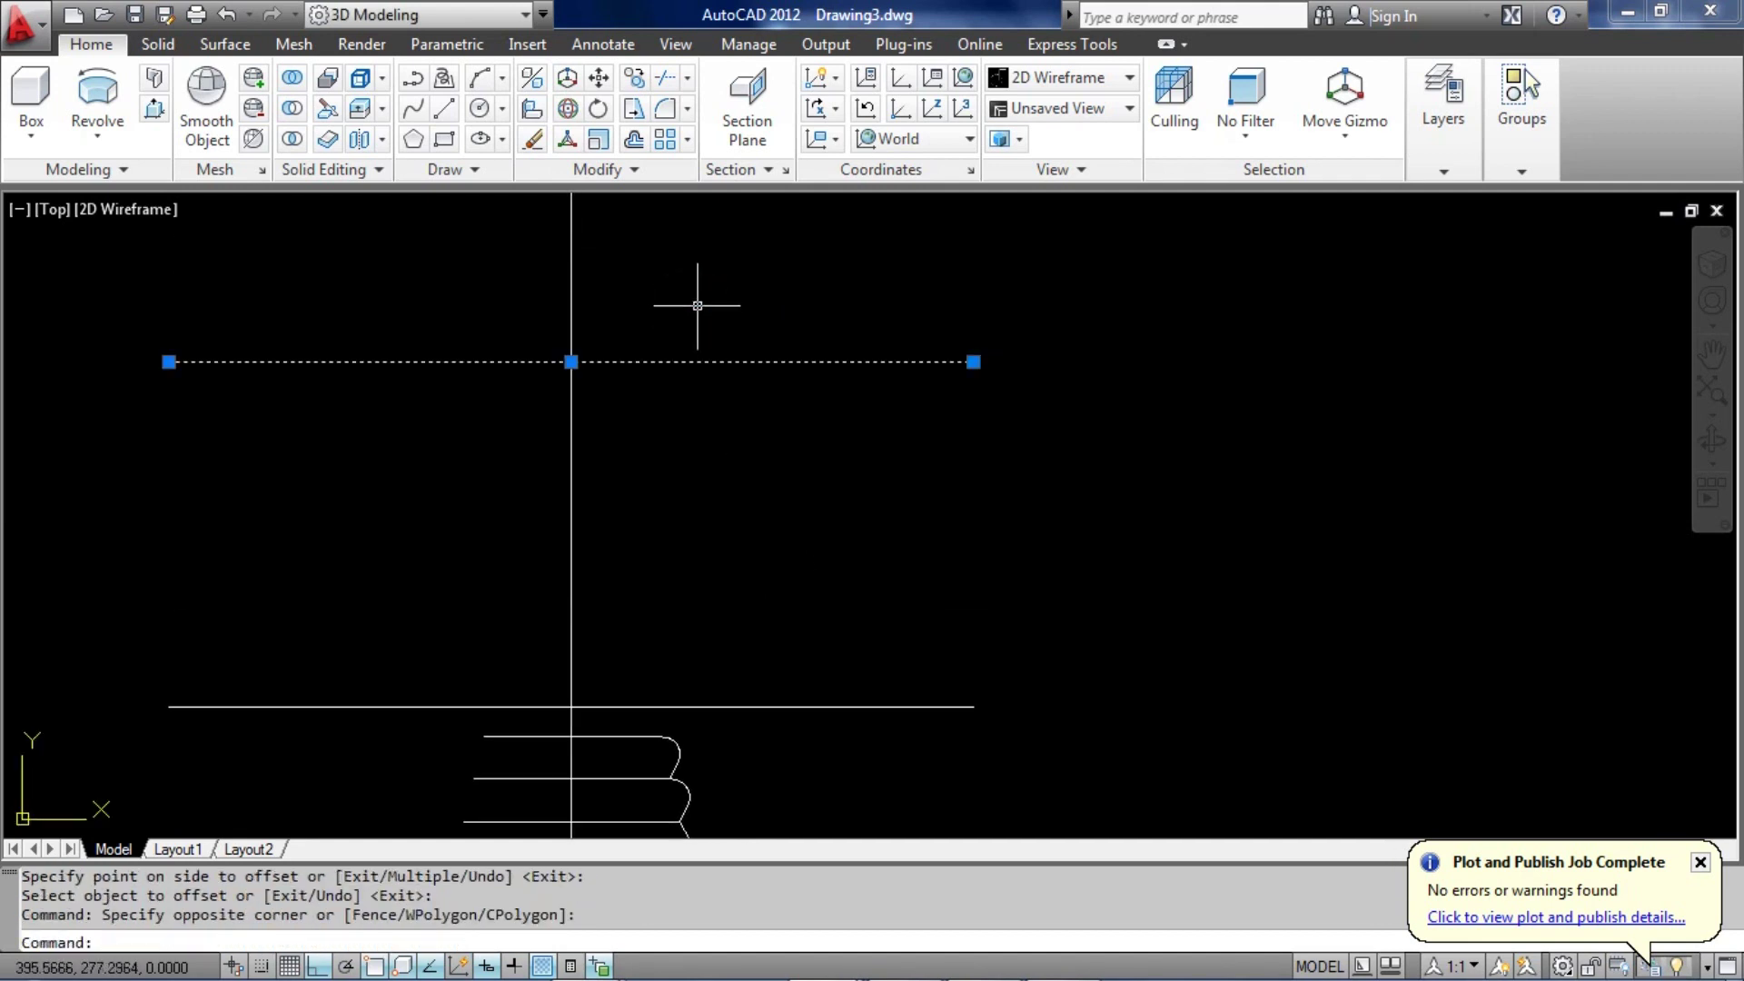
{"action": "type", "text": "LEN"}
{"action": "key", "text": "Return"}
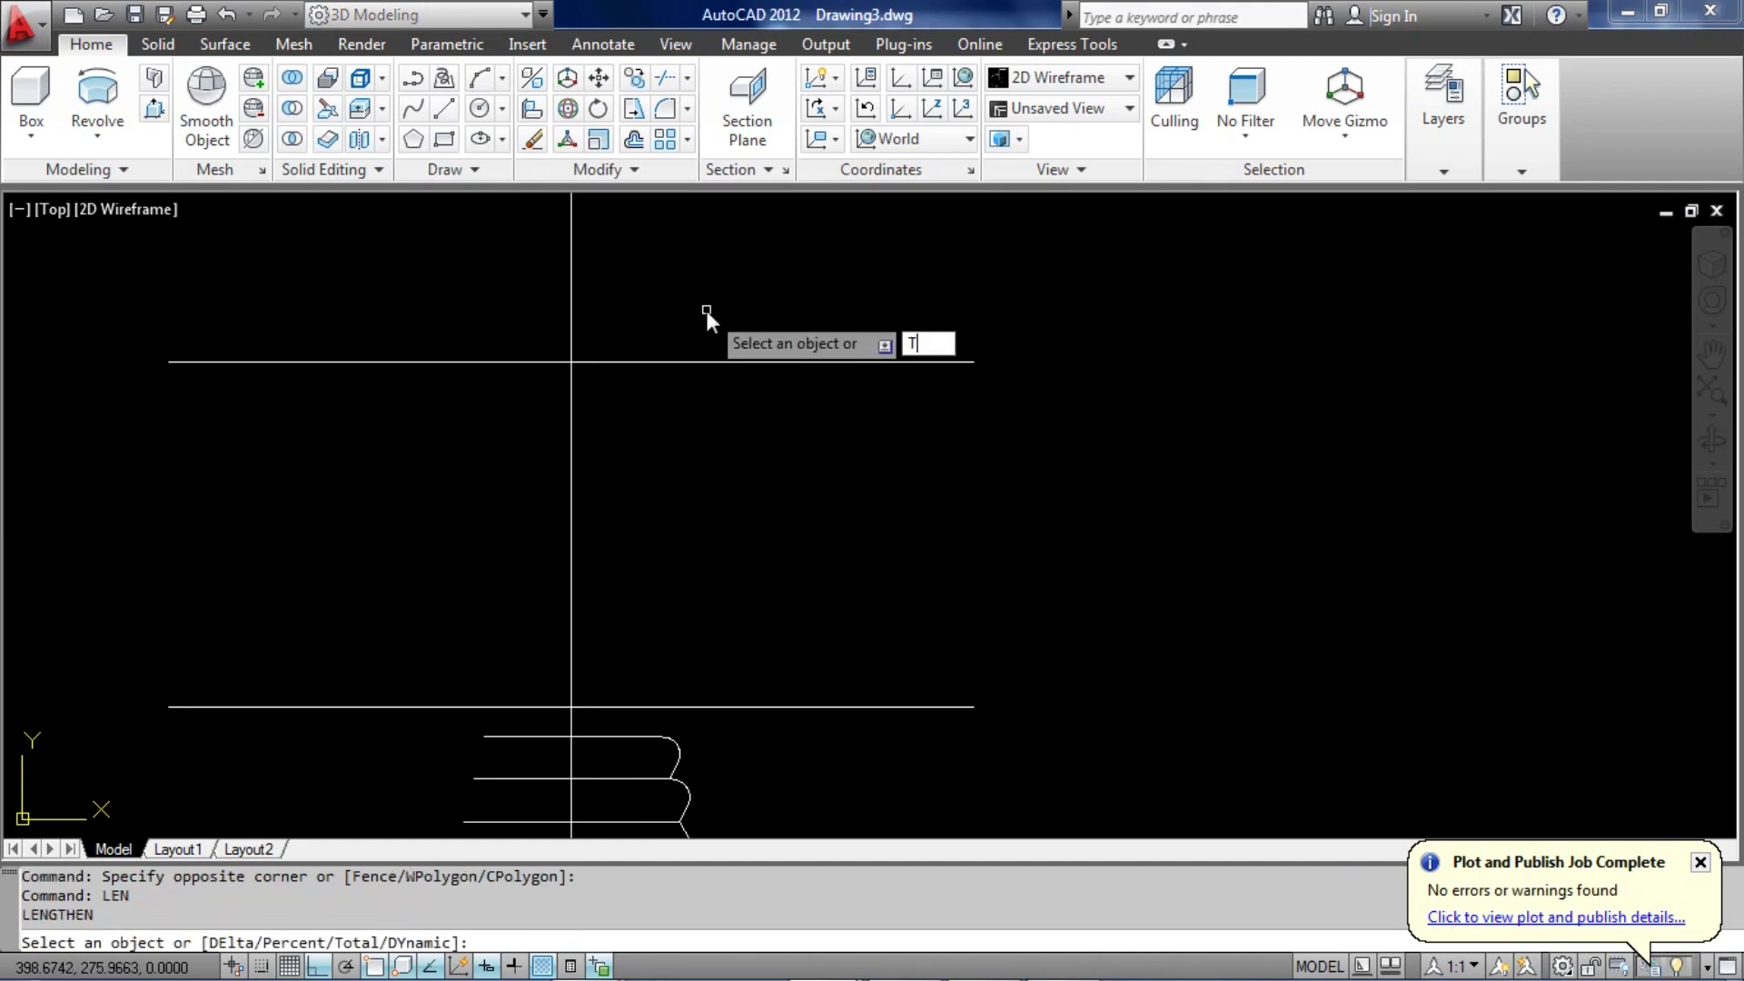
{"action": "type", "text": "T"}
{"action": "key", "text": "Return"}
{"action": "type", "text": "80"}
{"action": "key", "text": "Return"}
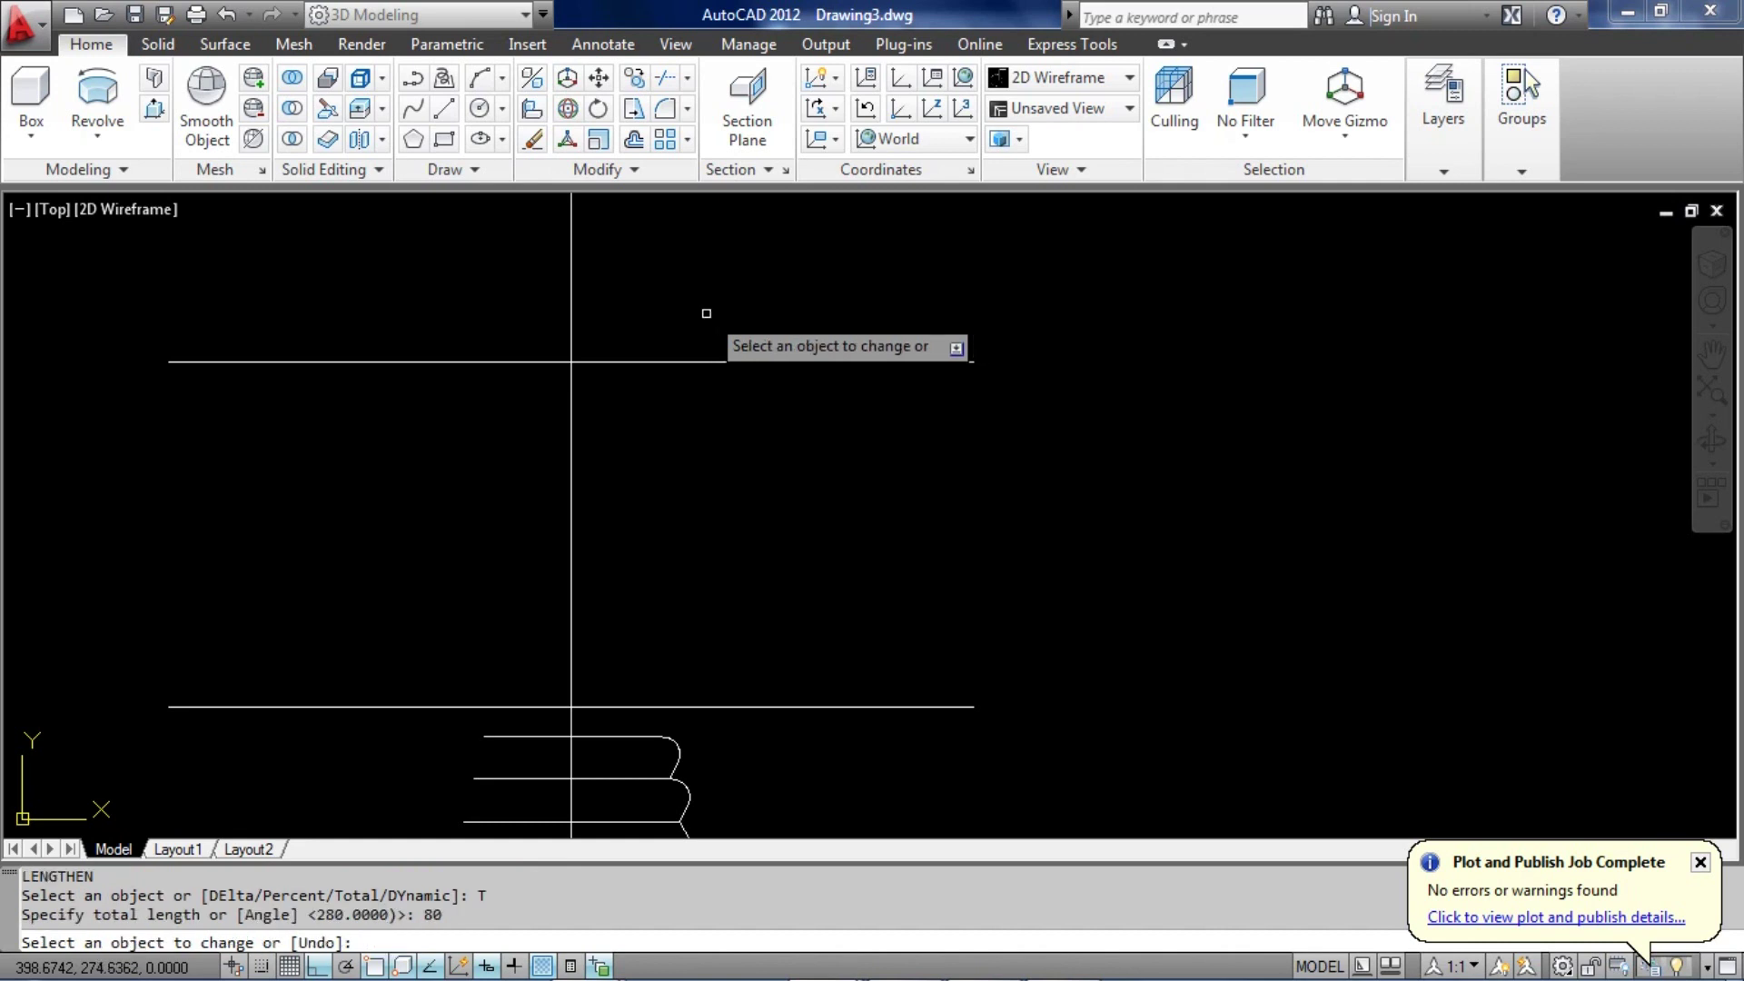
{"action": "left_click", "coordinate": [705, 359]}
{"action": "key", "text": "Return"}
Move the shortened upper line by its midpoint onto the vertical centre line
{"action": "left_click", "coordinate": [382, 401]}
{"action": "left_click", "coordinate": [277, 313]}
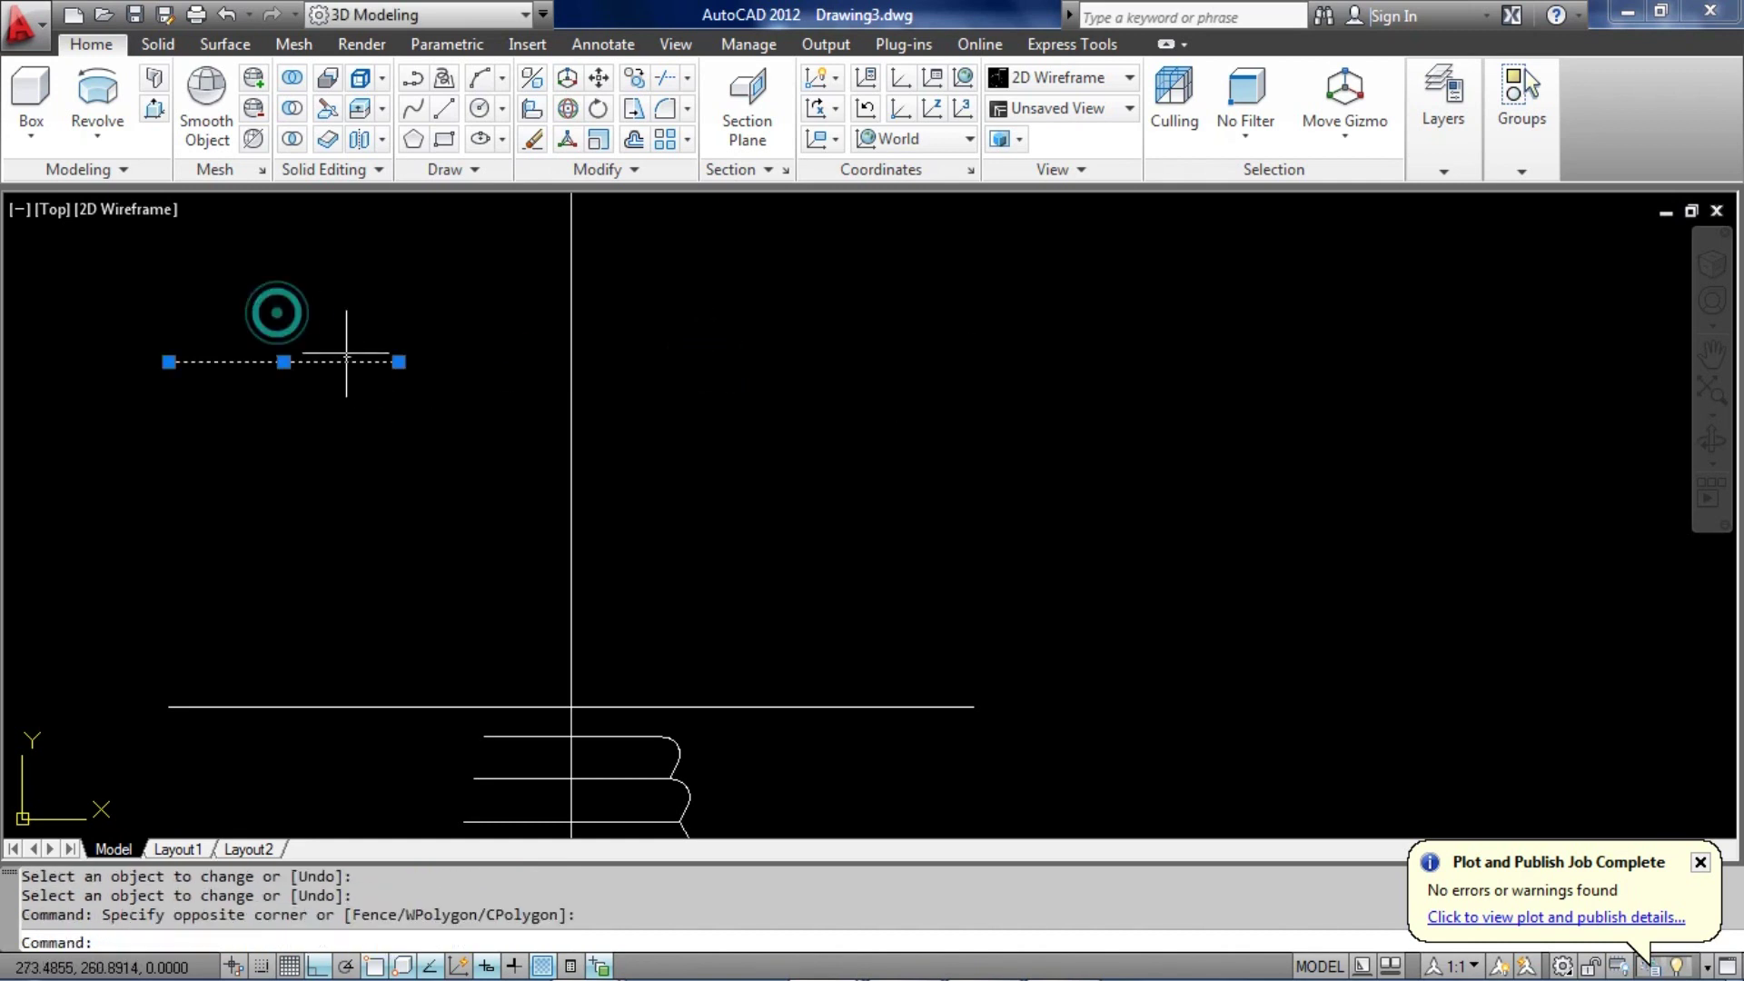
{"action": "type", "text": "M"}
{"action": "key", "text": "Return"}
{"action": "left_click", "coordinate": [284, 361]}
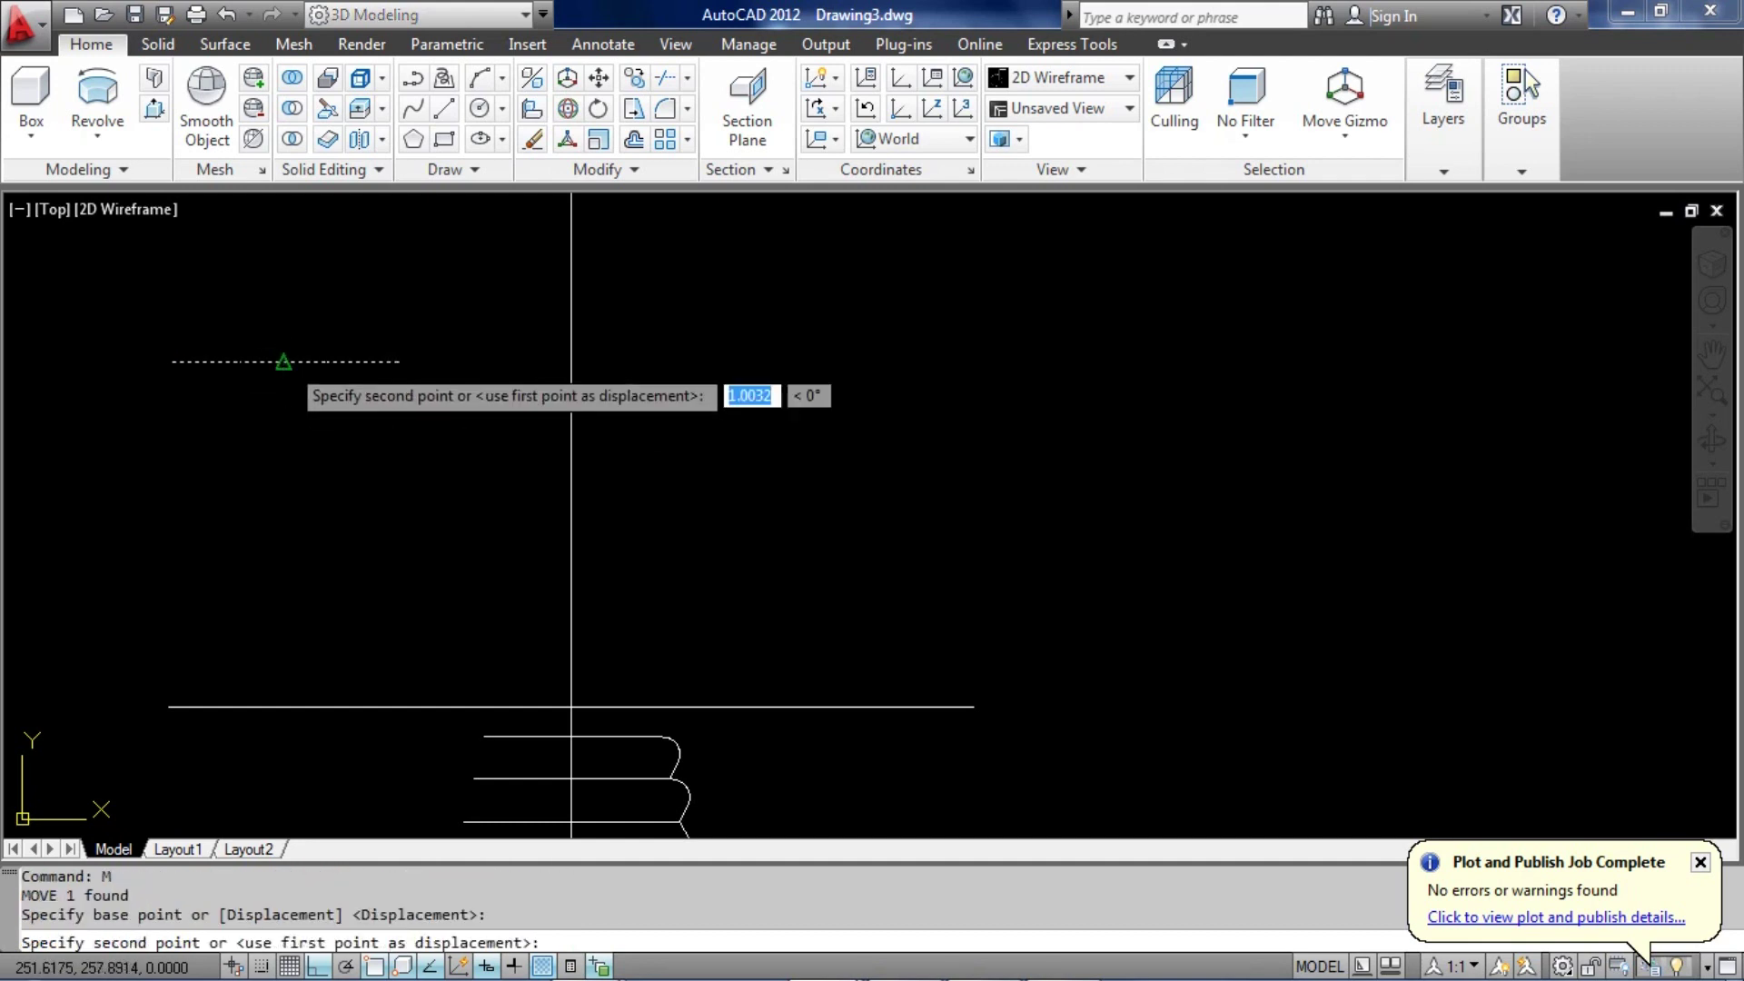
{"action": "left_click", "coordinate": [569, 361]}
Draw the two slanted shade sides joining the matching ends of the long lower line and the short upper line
{"action": "middle_click_drag", "start_coordinate": [850, 473], "coordinate": [743, 474]}
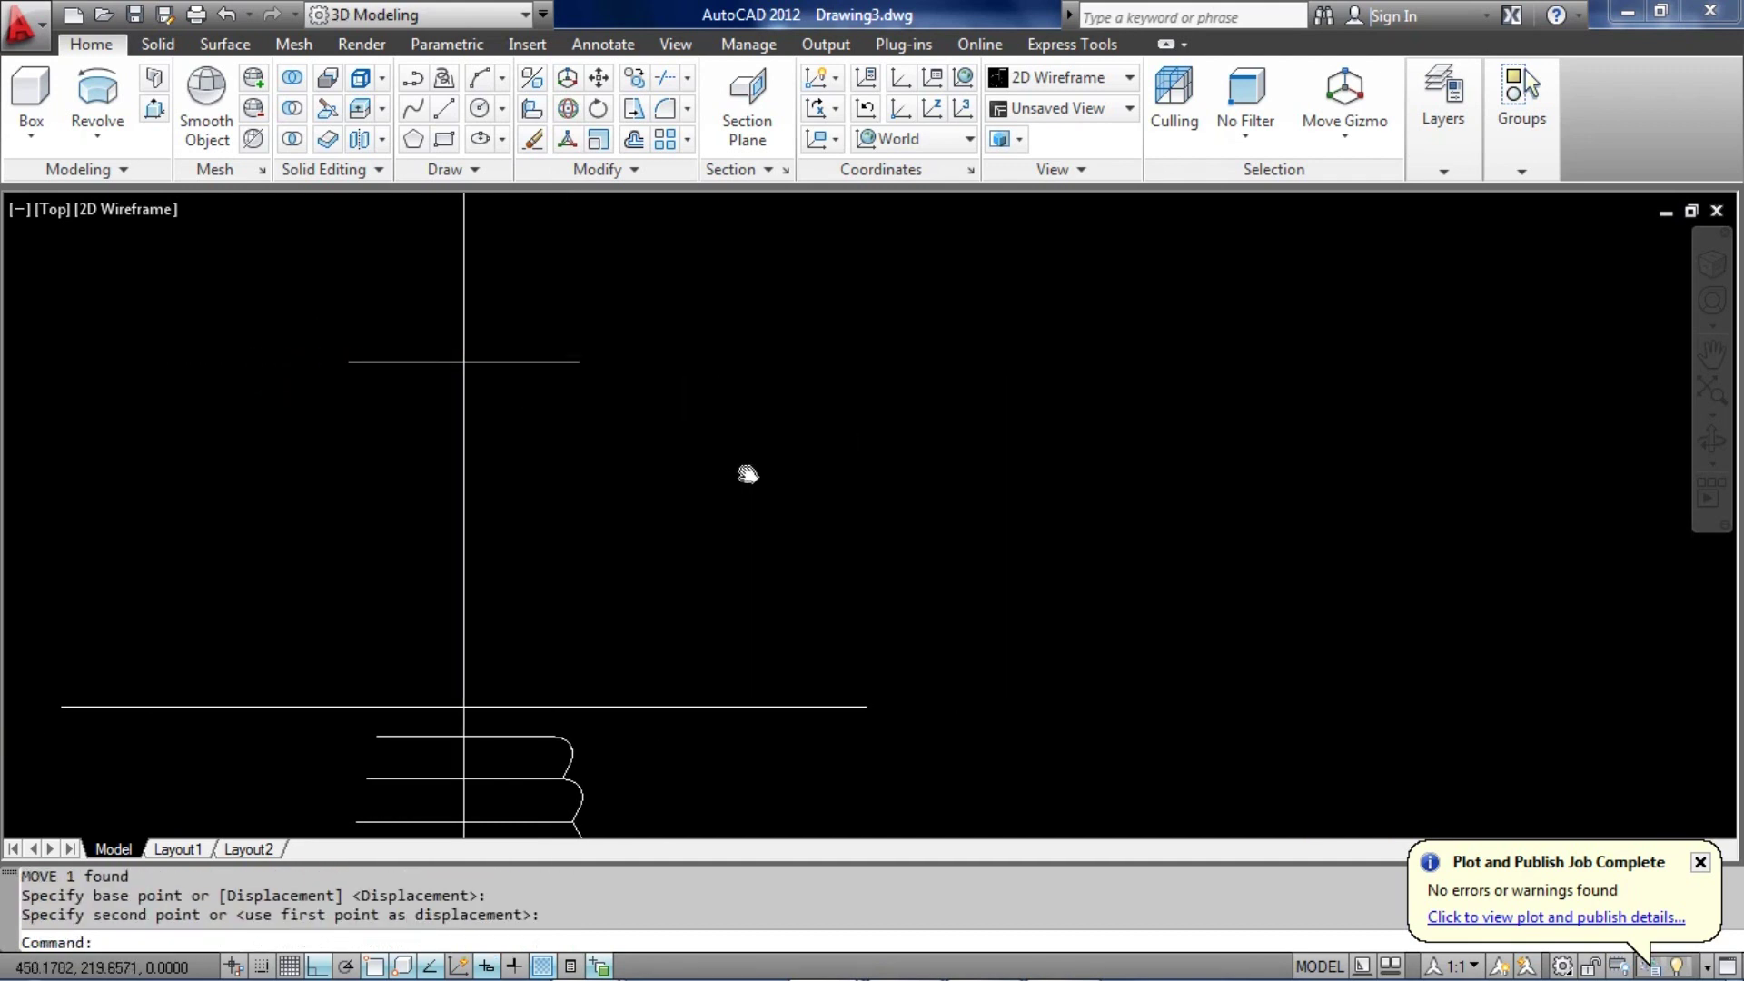
{"action": "type", "text": "L"}
{"action": "key", "text": "Return"}
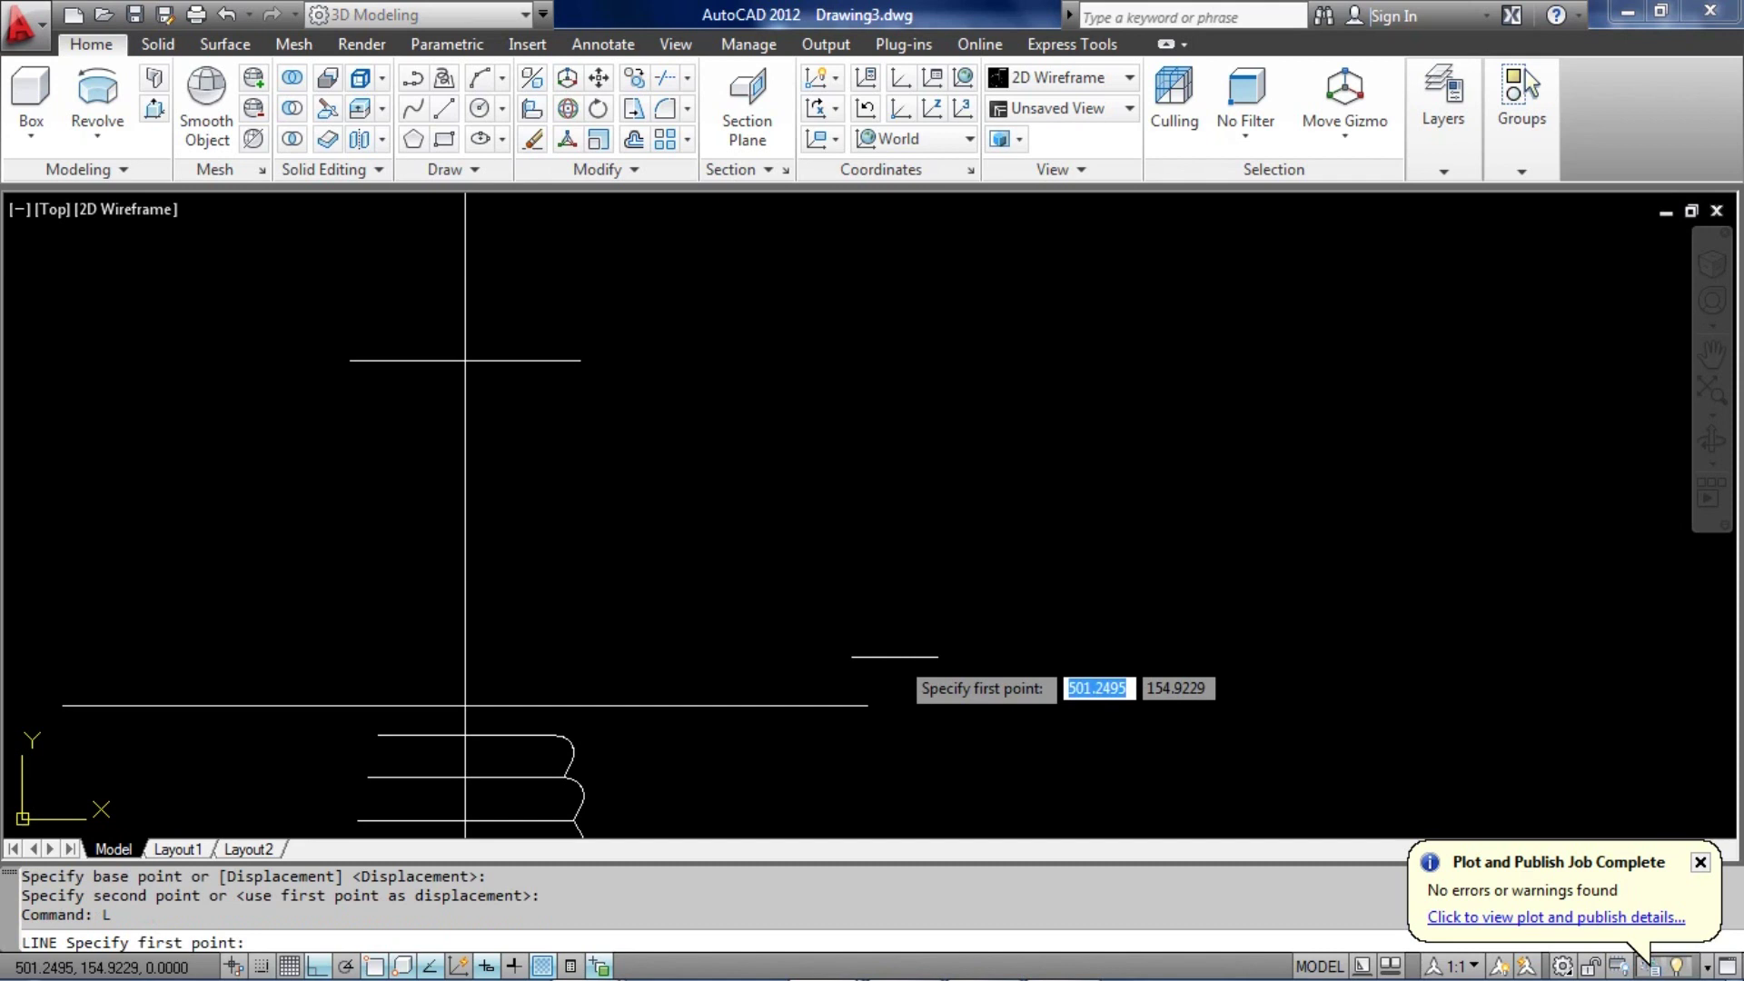
{"action": "left_click", "coordinate": [867, 705]}
{"action": "left_click", "coordinate": [582, 361]}
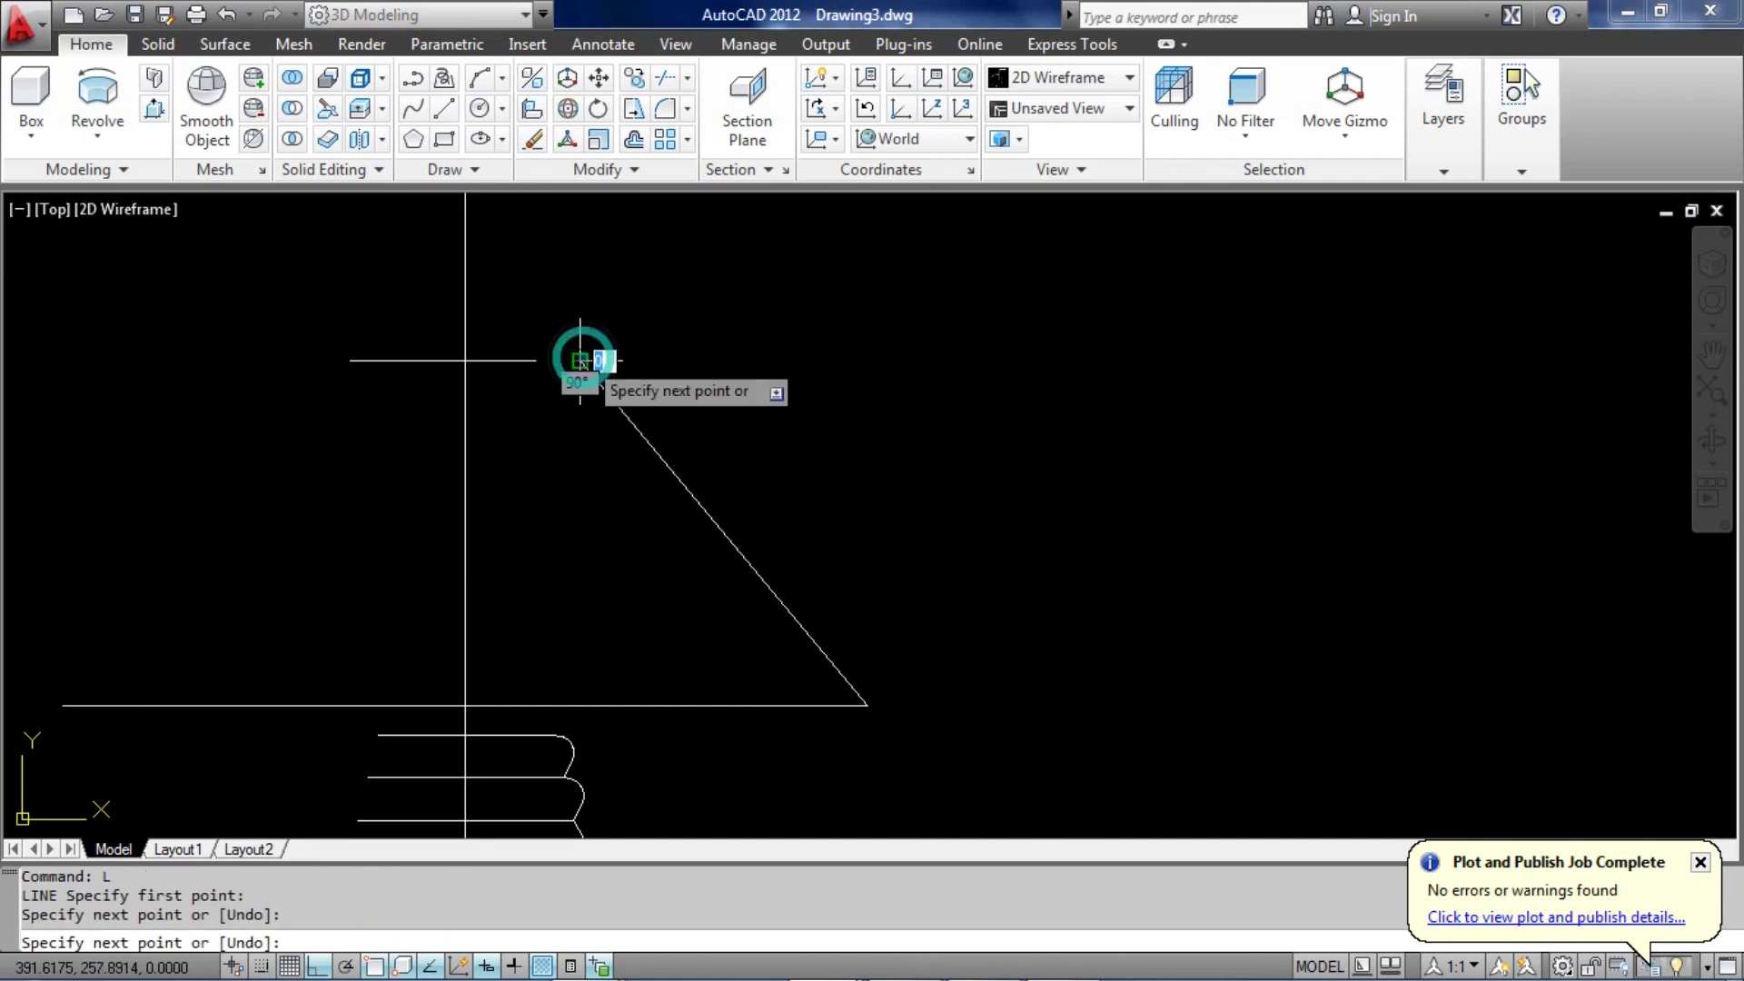
{"action": "key", "text": "Return"}
{"action": "key", "text": "Return"}
{"action": "left_click", "coordinate": [63, 705]}
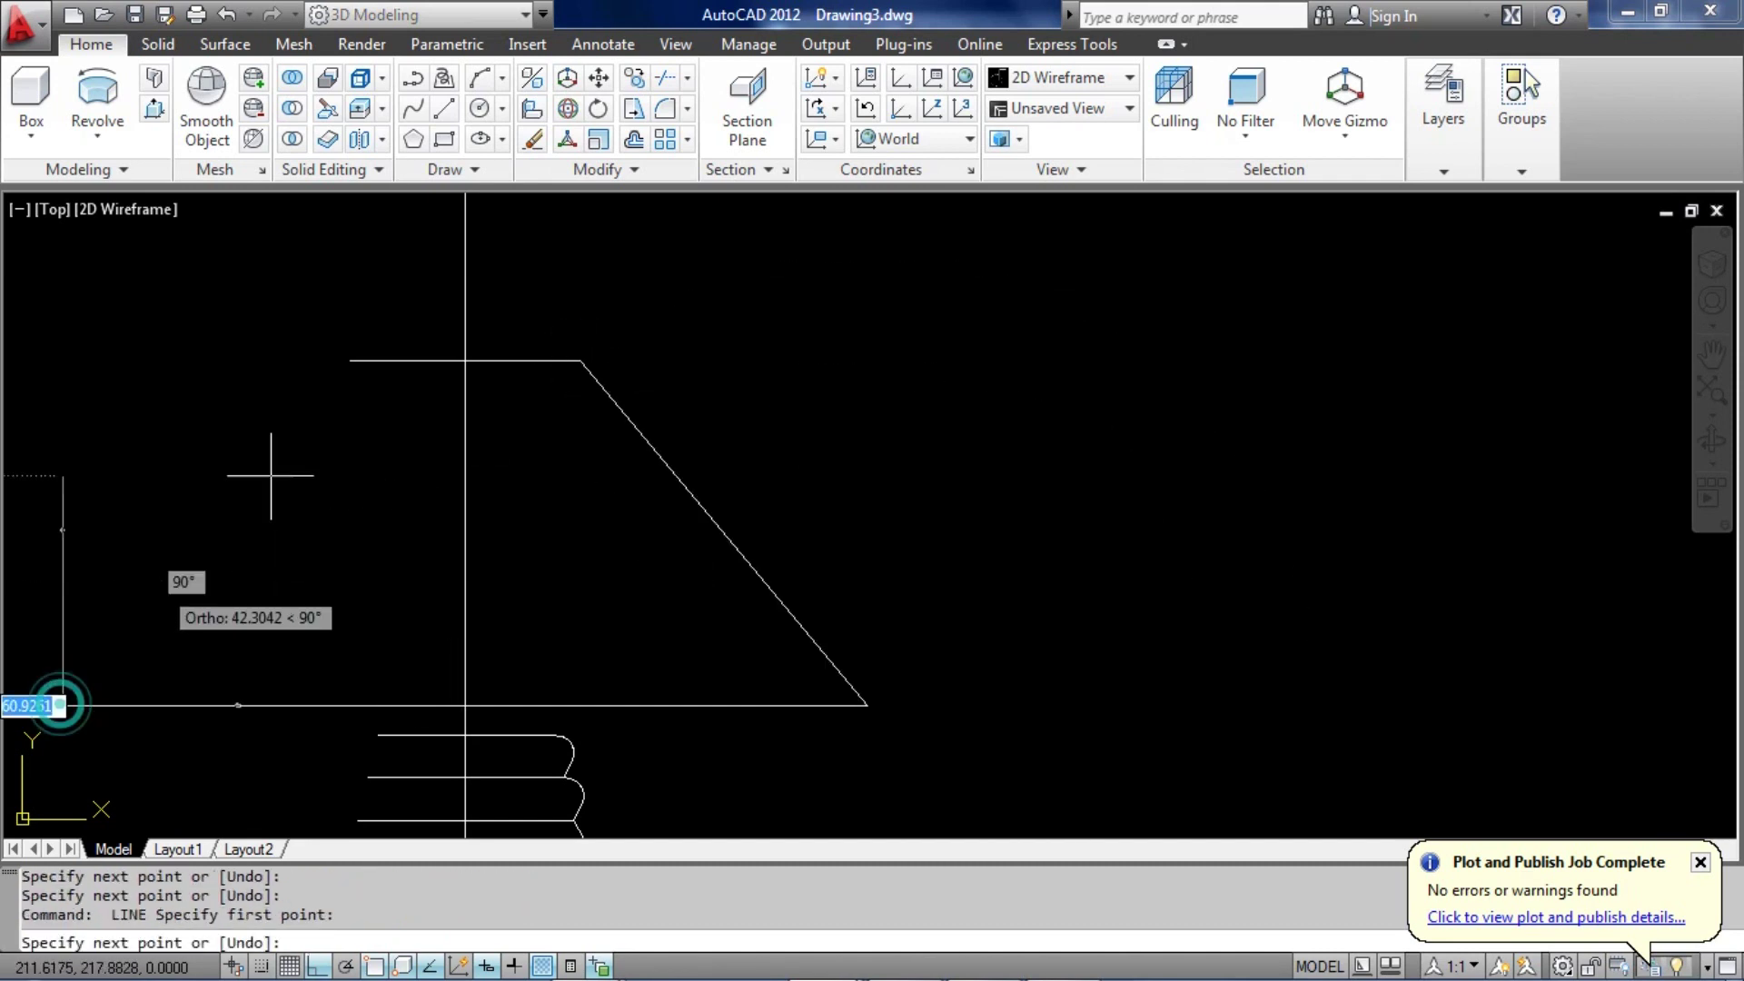
{"action": "left_click", "coordinate": [348, 352]}
{"action": "key", "text": "Return"}
Offset the vertical centre line 4.5 to the right
{"action": "scroll", "coordinate": [532, 368], "scroll_direction": "down", "scroll_amount": 5}
{"action": "scroll", "coordinate": [586, 515], "scroll_direction": "up", "scroll_amount": 2}
{"action": "middle_click_drag", "start_coordinate": [588, 476], "coordinate": [519, 616]}
{"action": "scroll", "coordinate": [556, 635], "scroll_direction": "down", "scroll_amount": 3}
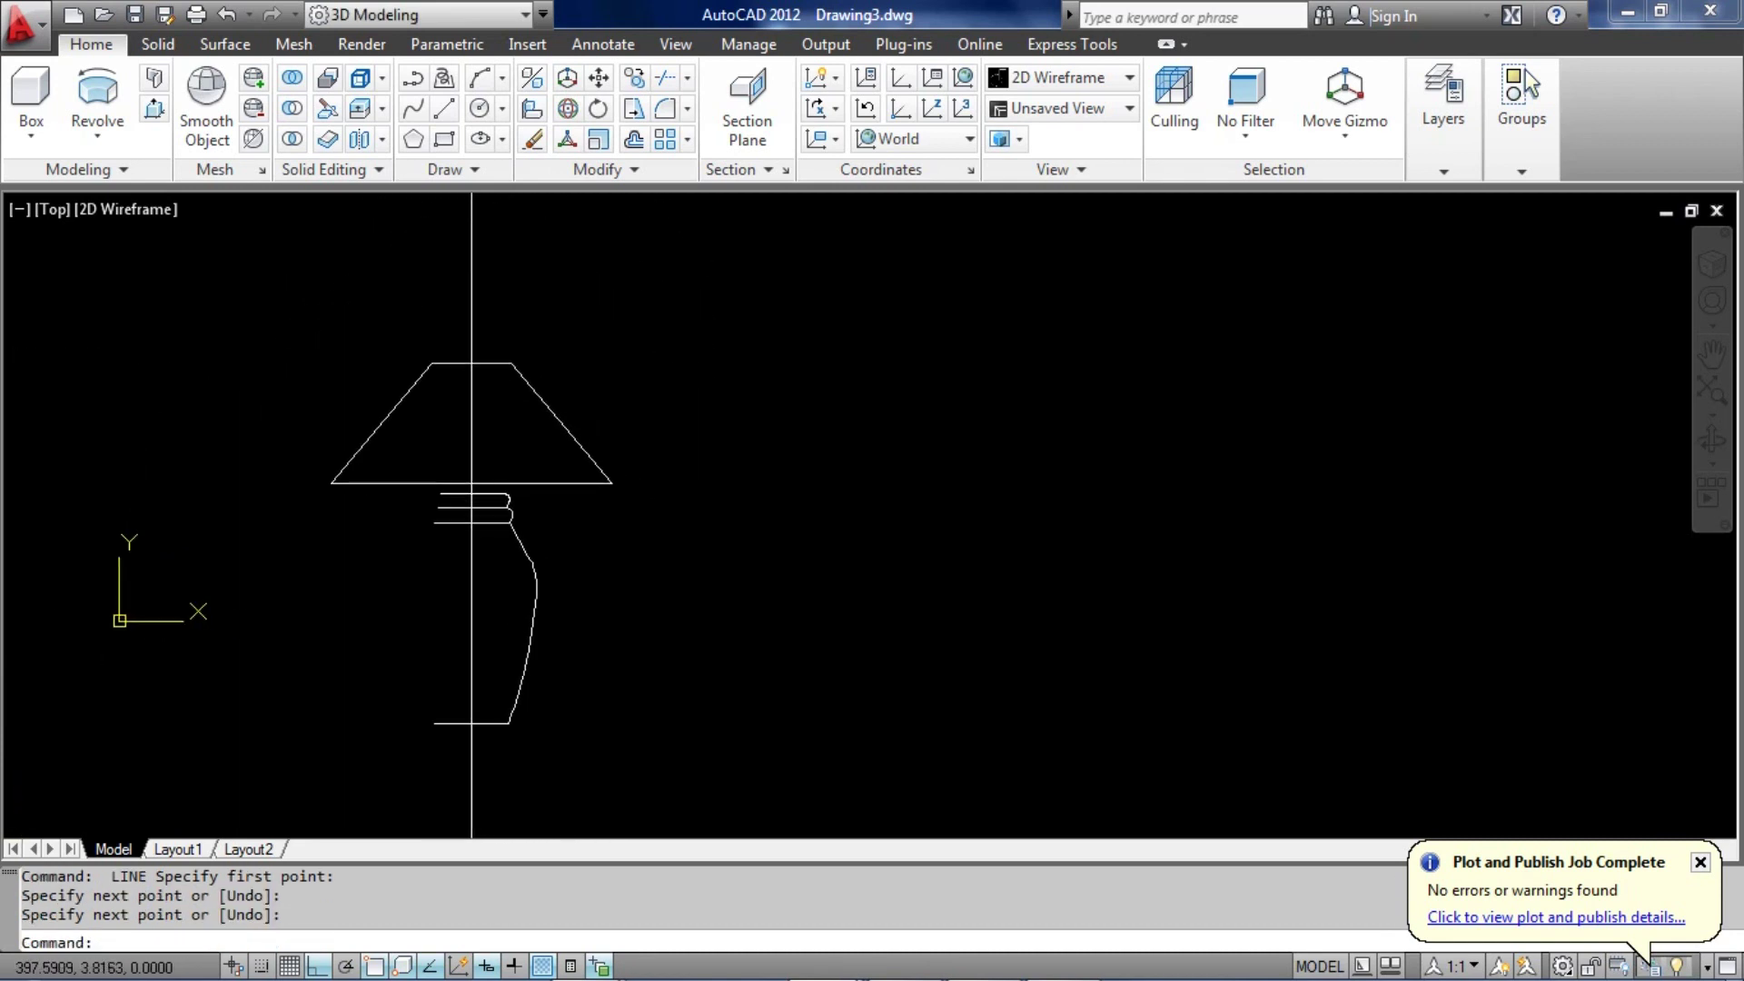
{"action": "left_click", "coordinate": [496, 461]}
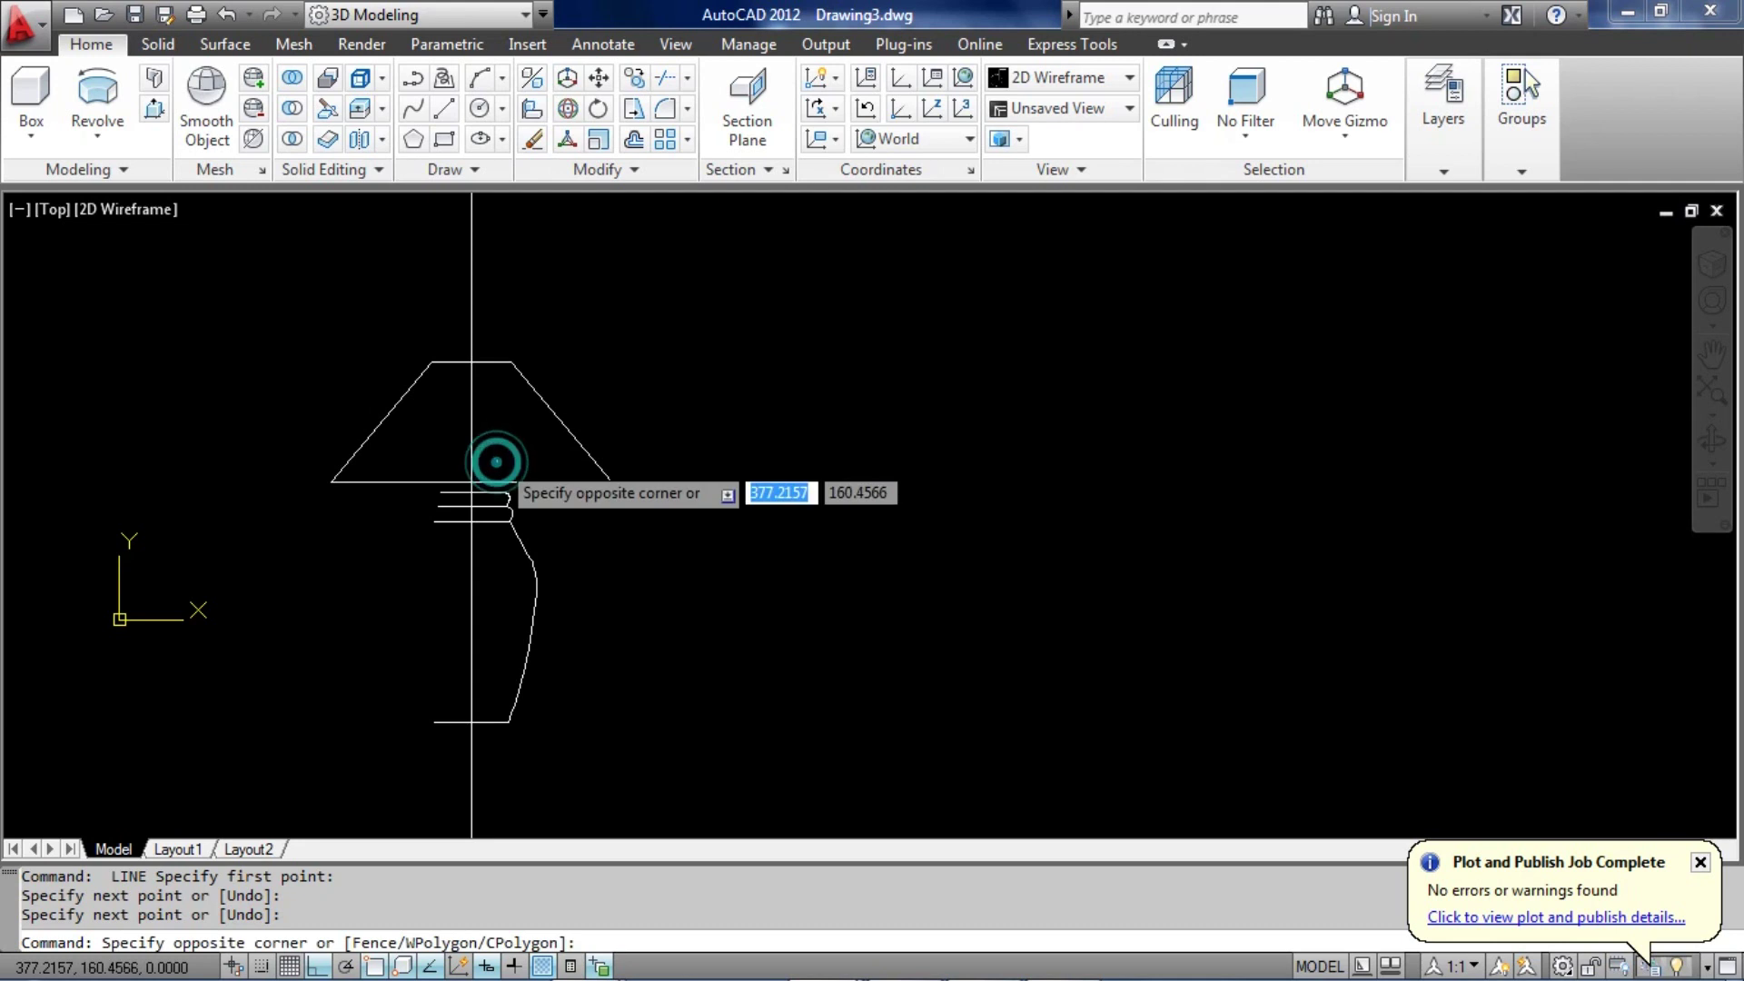
{"action": "scroll", "coordinate": [487, 490], "scroll_direction": "up", "scroll_amount": 5}
{"action": "left_click", "coordinate": [534, 364]}
{"action": "scroll", "coordinate": [430, 489], "scroll_direction": "up", "scroll_amount": 5}
{"action": "middle_click_drag", "start_coordinate": [429, 497], "coordinate": [420, 562]}
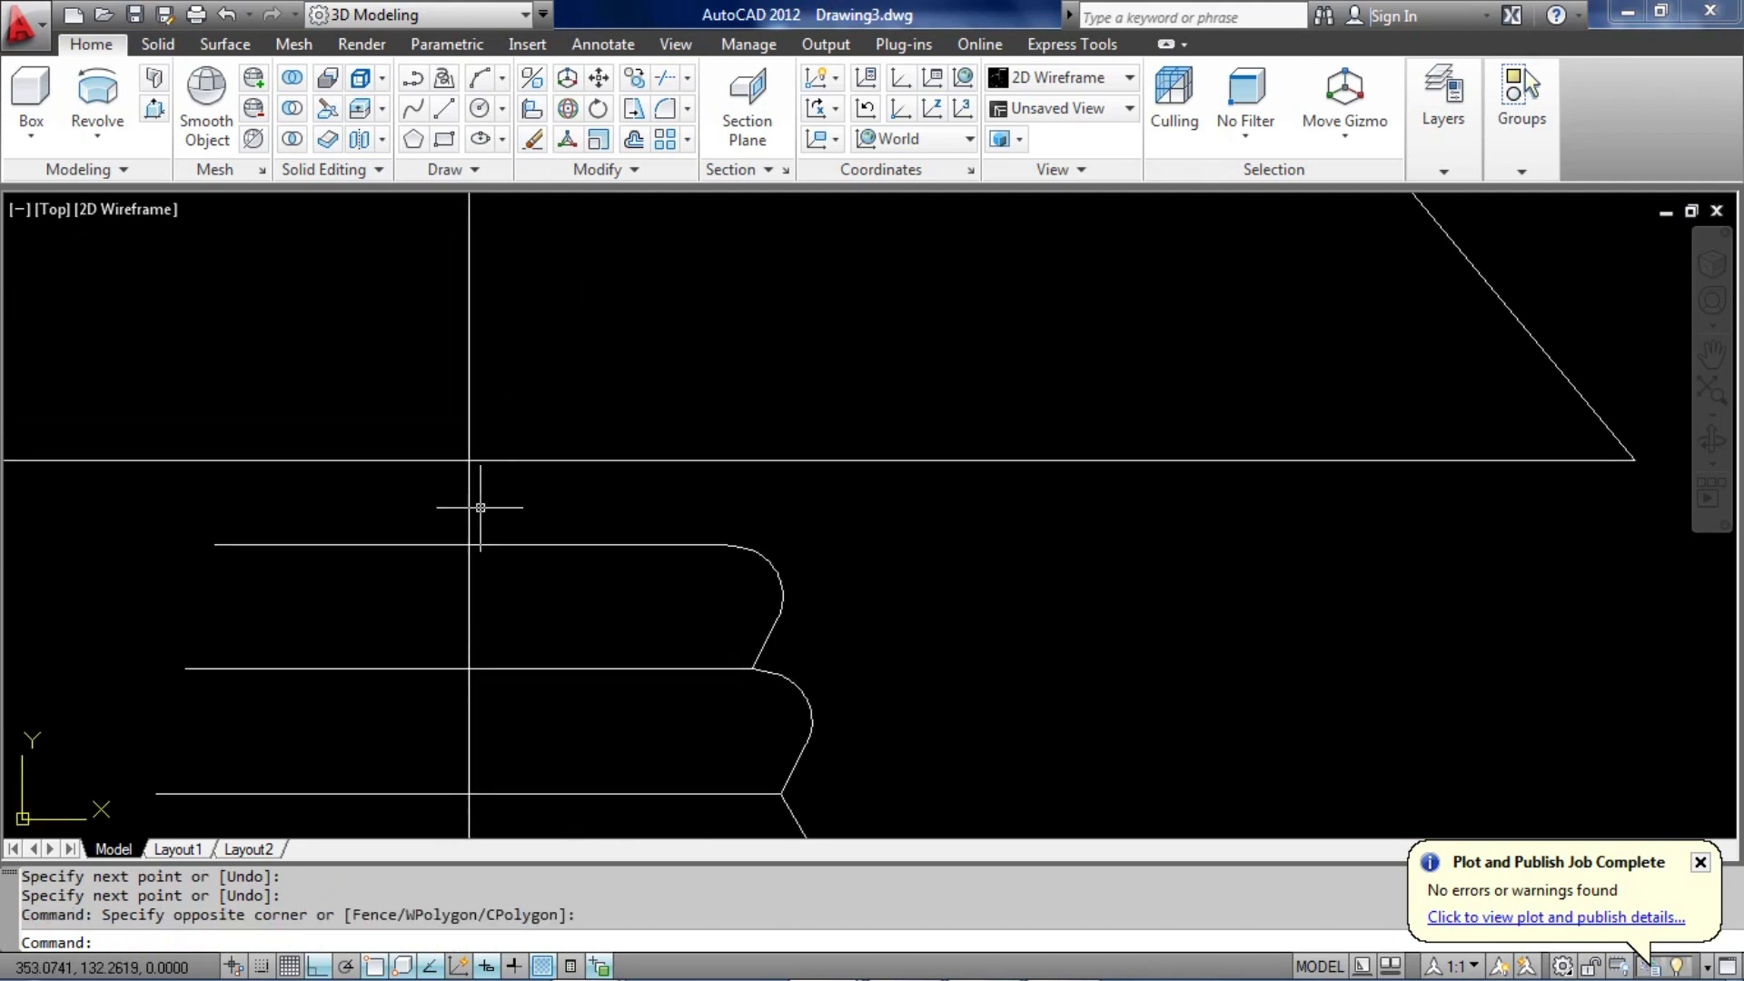
{"action": "left_click", "coordinate": [476, 506]}
{"action": "left_click", "coordinate": [404, 484]}
{"action": "type", "text": "o"}
{"action": "key", "text": "Return"}
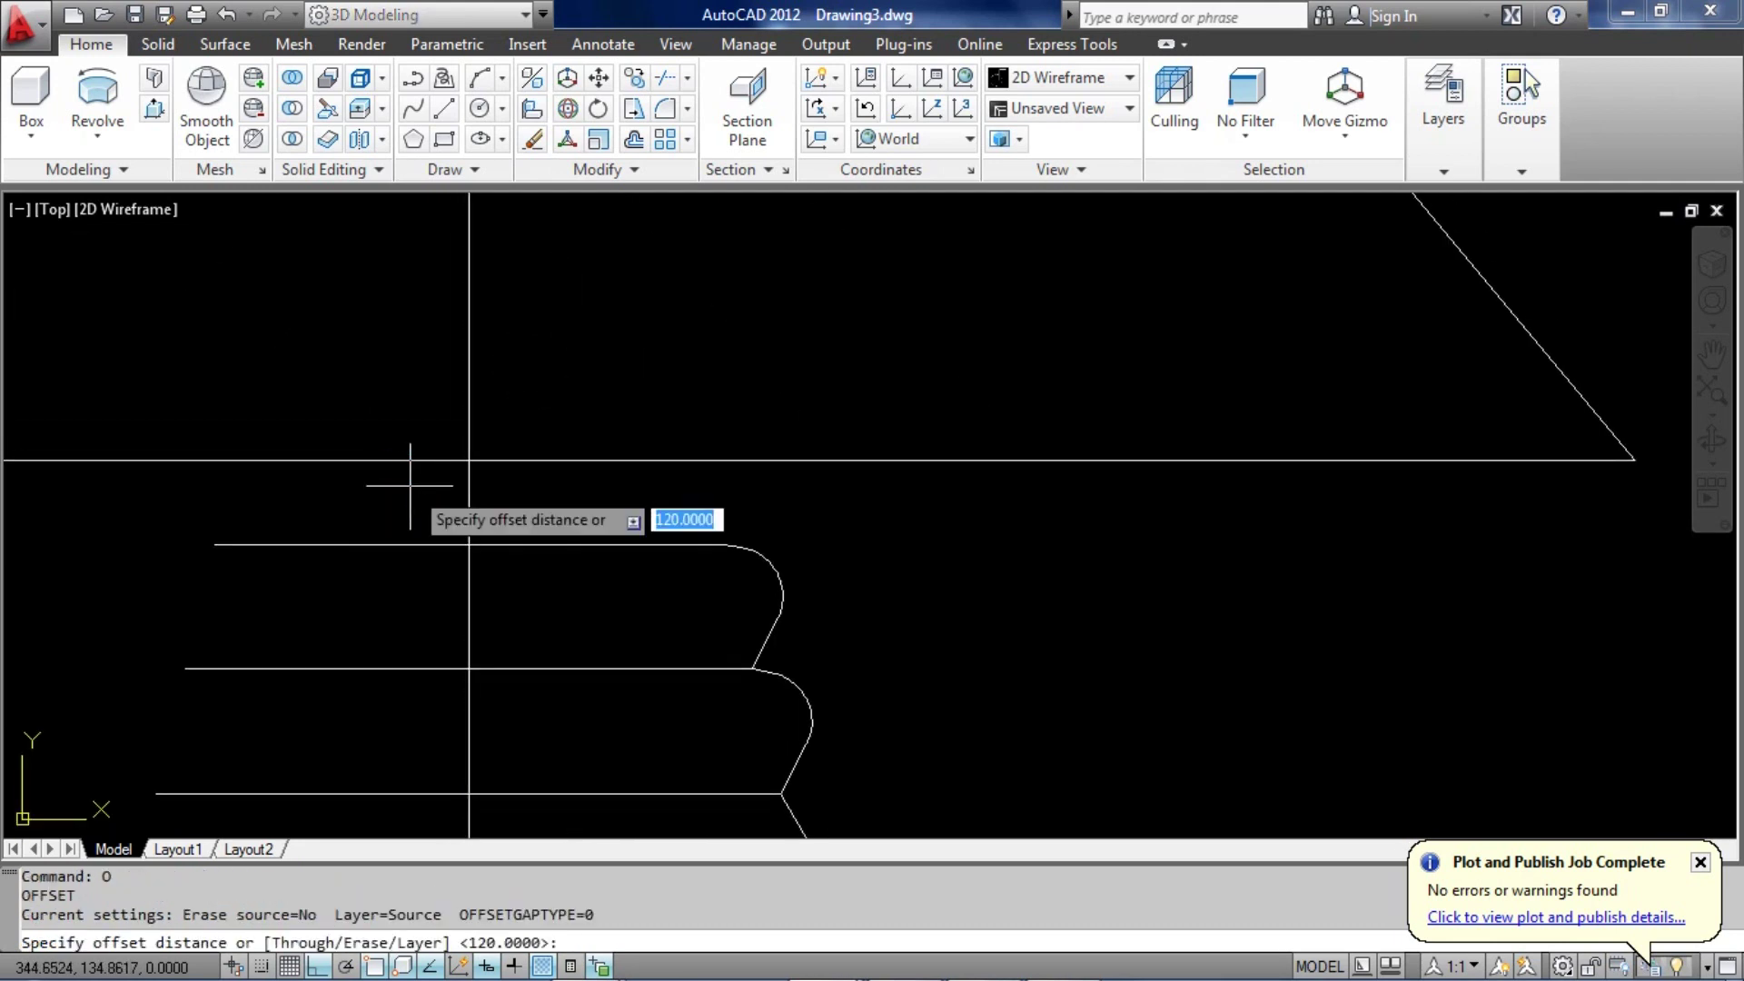
{"action": "type", "text": "4.5"}
{"action": "key", "text": "Return"}
{"action": "left_click", "coordinate": [469, 495]}
{"action": "left_click", "coordinate": [564, 499]}
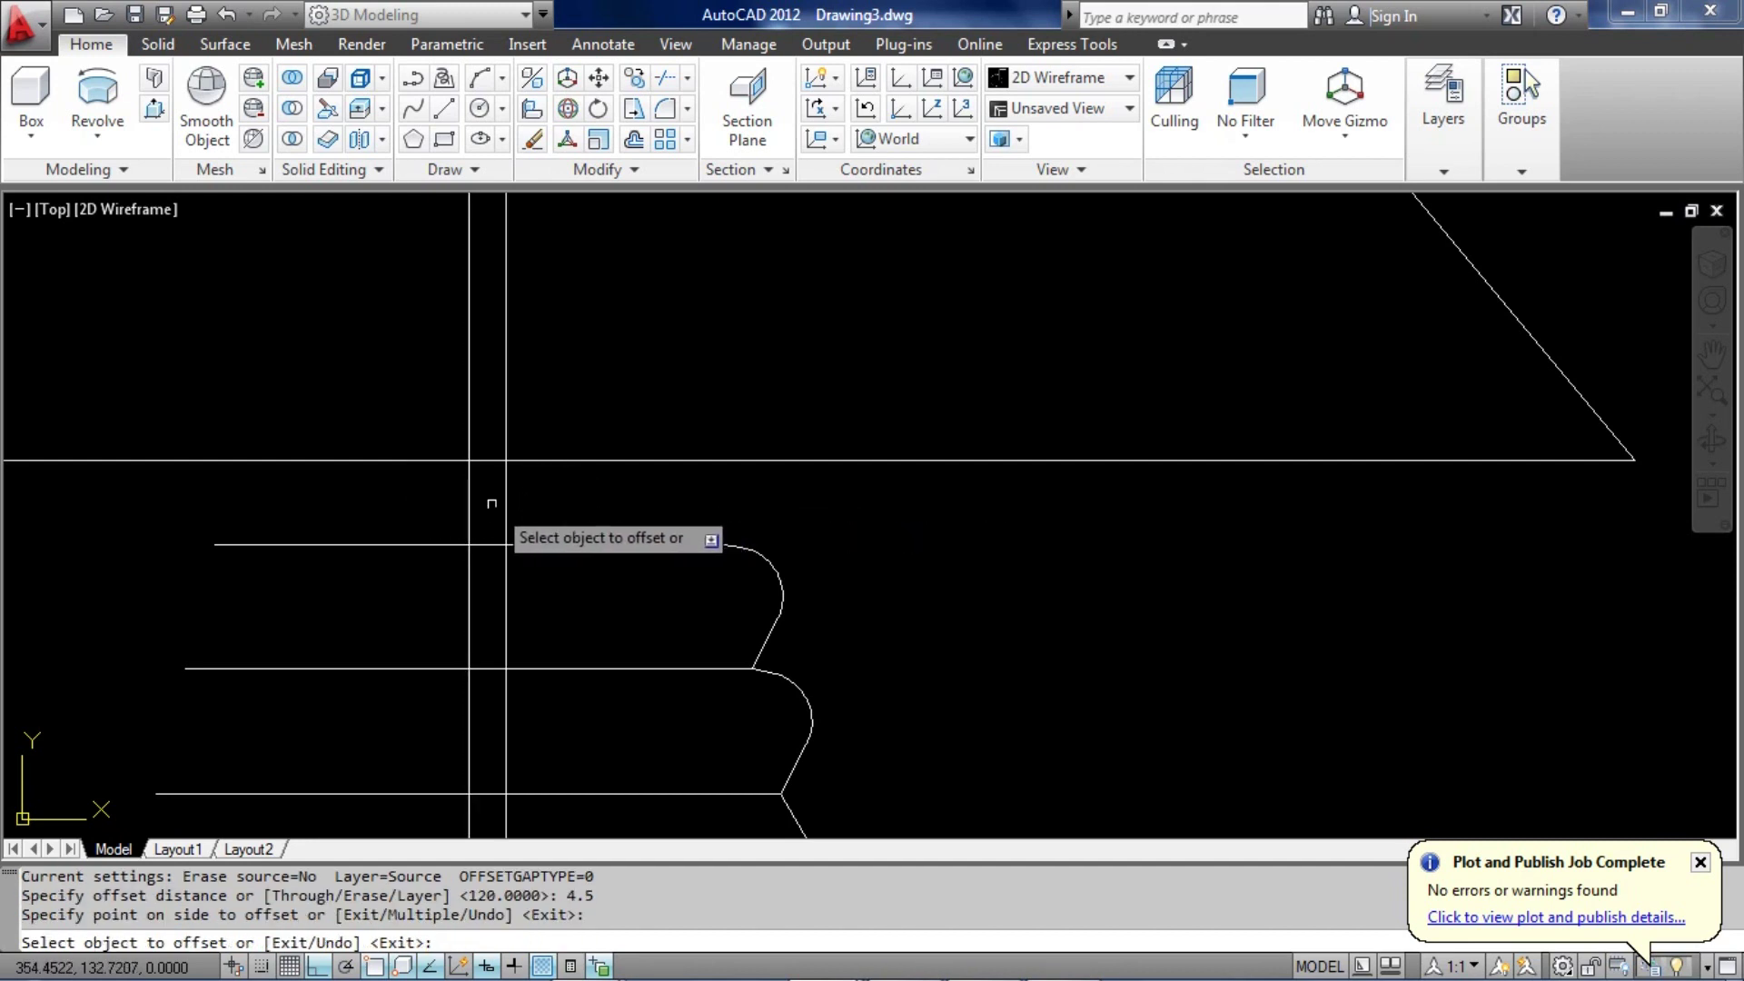
{"action": "key", "text": "Return"}
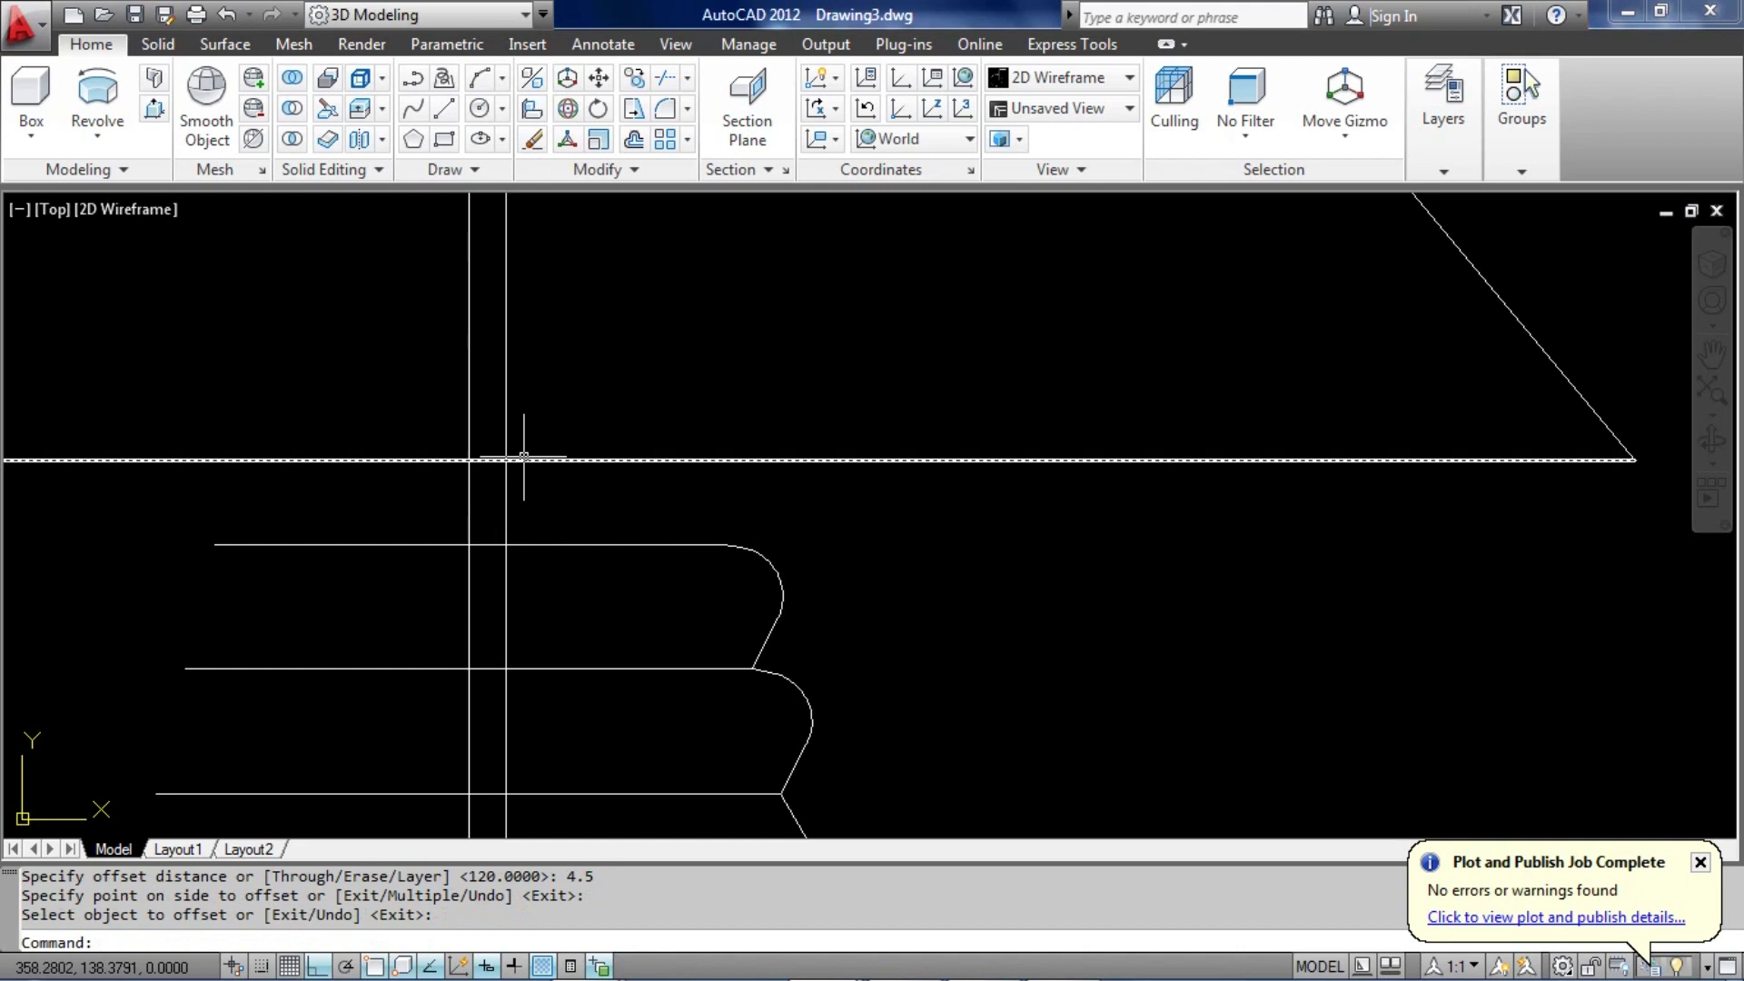
Trim the offset vertical line to the gap between the shade's bottom line and the top neck line
{"action": "left_click", "coordinate": [522, 429]}
{"action": "left_click", "coordinate": [504, 419]}
{"action": "left_click", "coordinate": [533, 527]}
{"action": "left_click", "coordinate": [544, 422]}
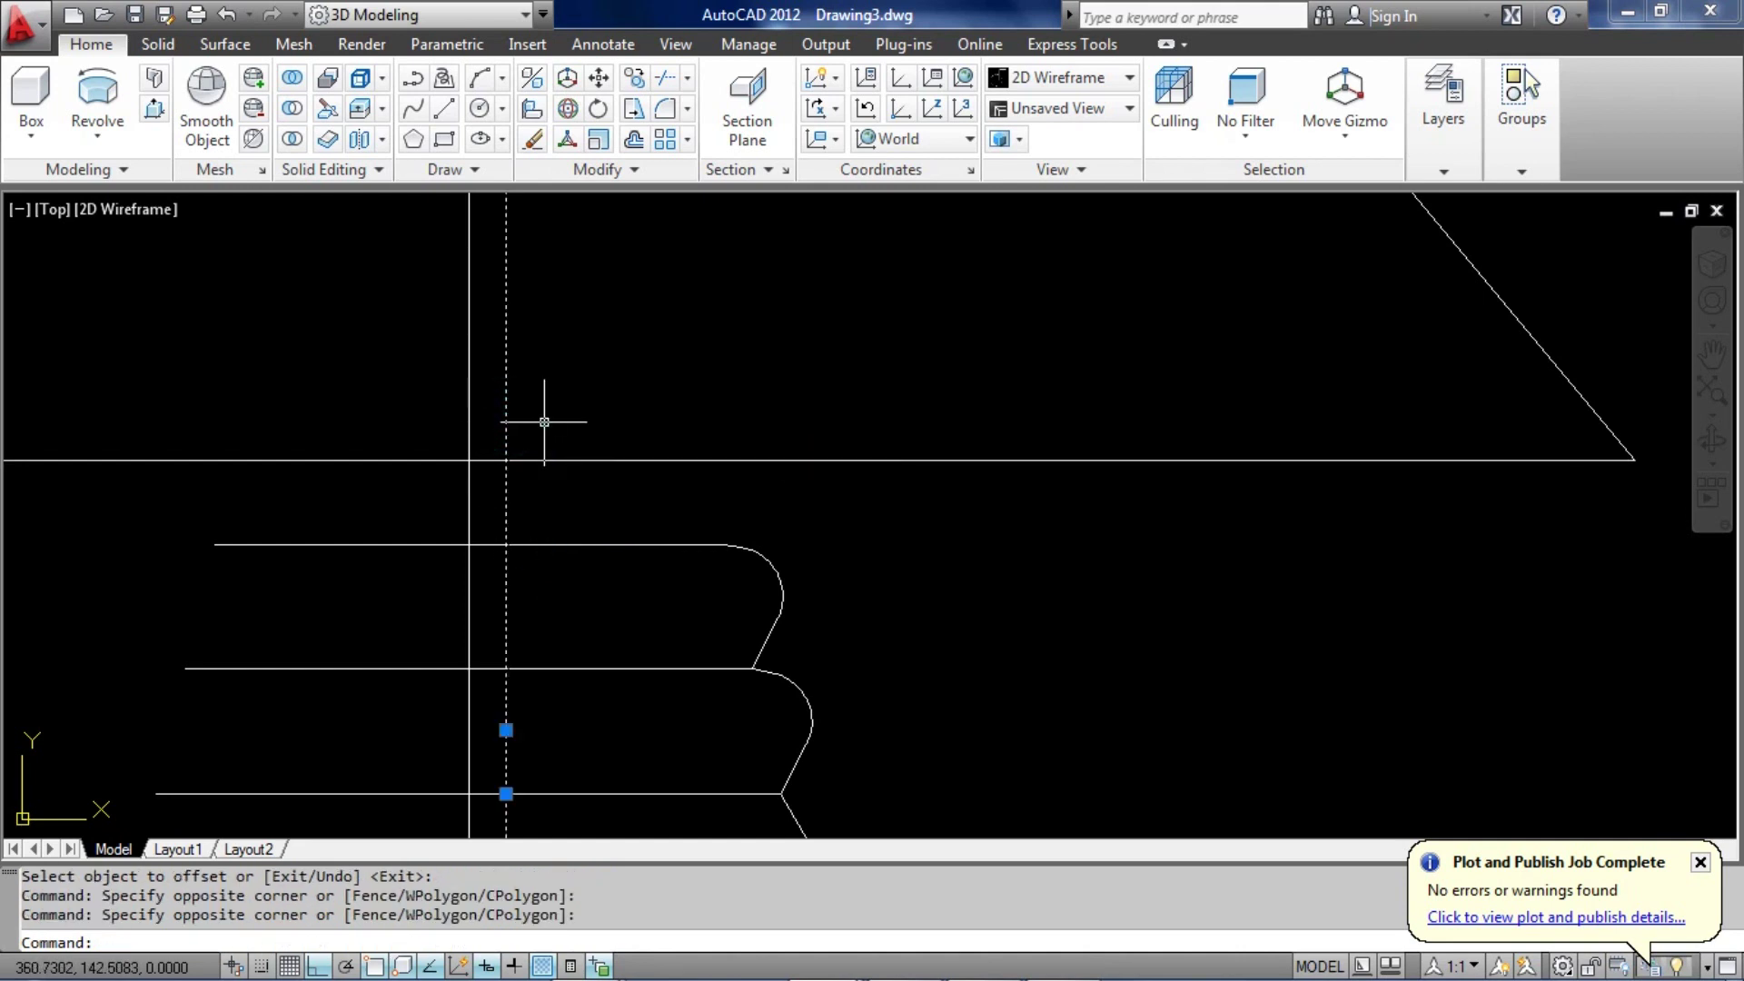
{"action": "left_click", "coordinate": [564, 484]}
{"action": "left_click", "coordinate": [534, 413]}
{"action": "left_click", "coordinate": [597, 577]}
{"action": "left_click", "coordinate": [557, 502]}
{"action": "type", "text": "tr"}
{"action": "key", "text": "Return"}
{"action": "left_click", "coordinate": [519, 405]}
{"action": "left_click", "coordinate": [488, 385]}
{"action": "left_click", "coordinate": [534, 555]}
{"action": "left_click", "coordinate": [490, 561]}
{"action": "scroll", "coordinate": [490, 559], "scroll_direction": "down", "scroll_amount": 6}
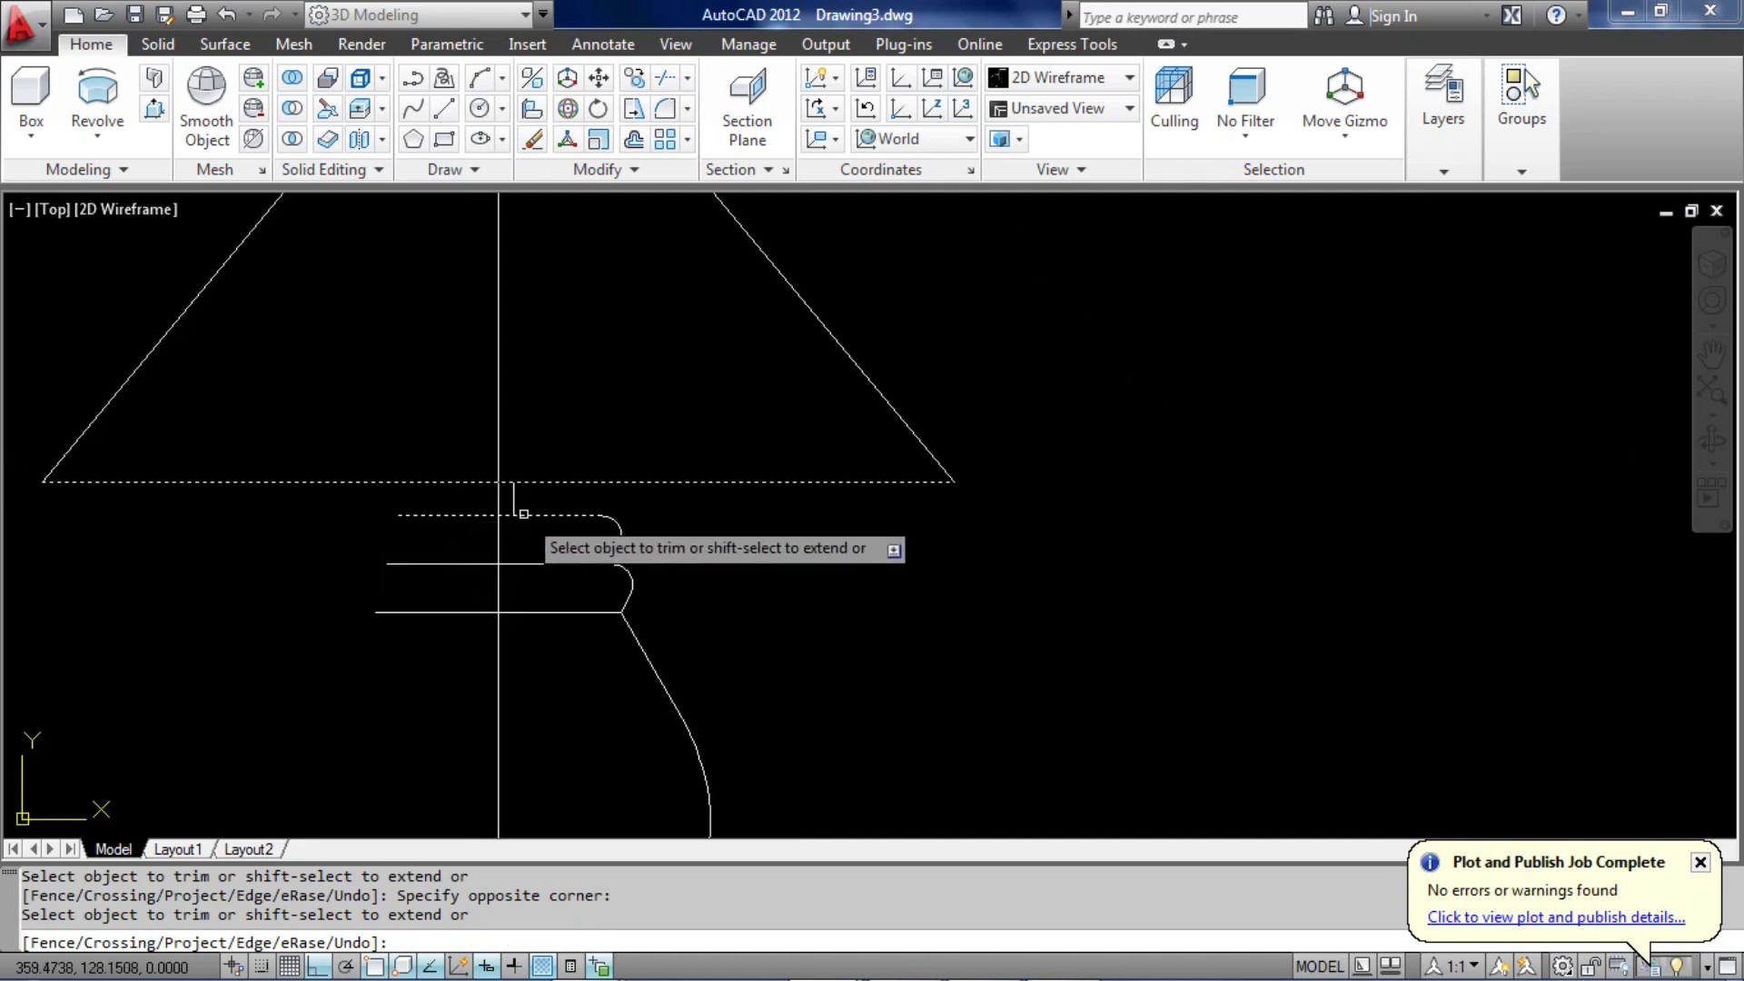
{"action": "key", "text": "Return"}
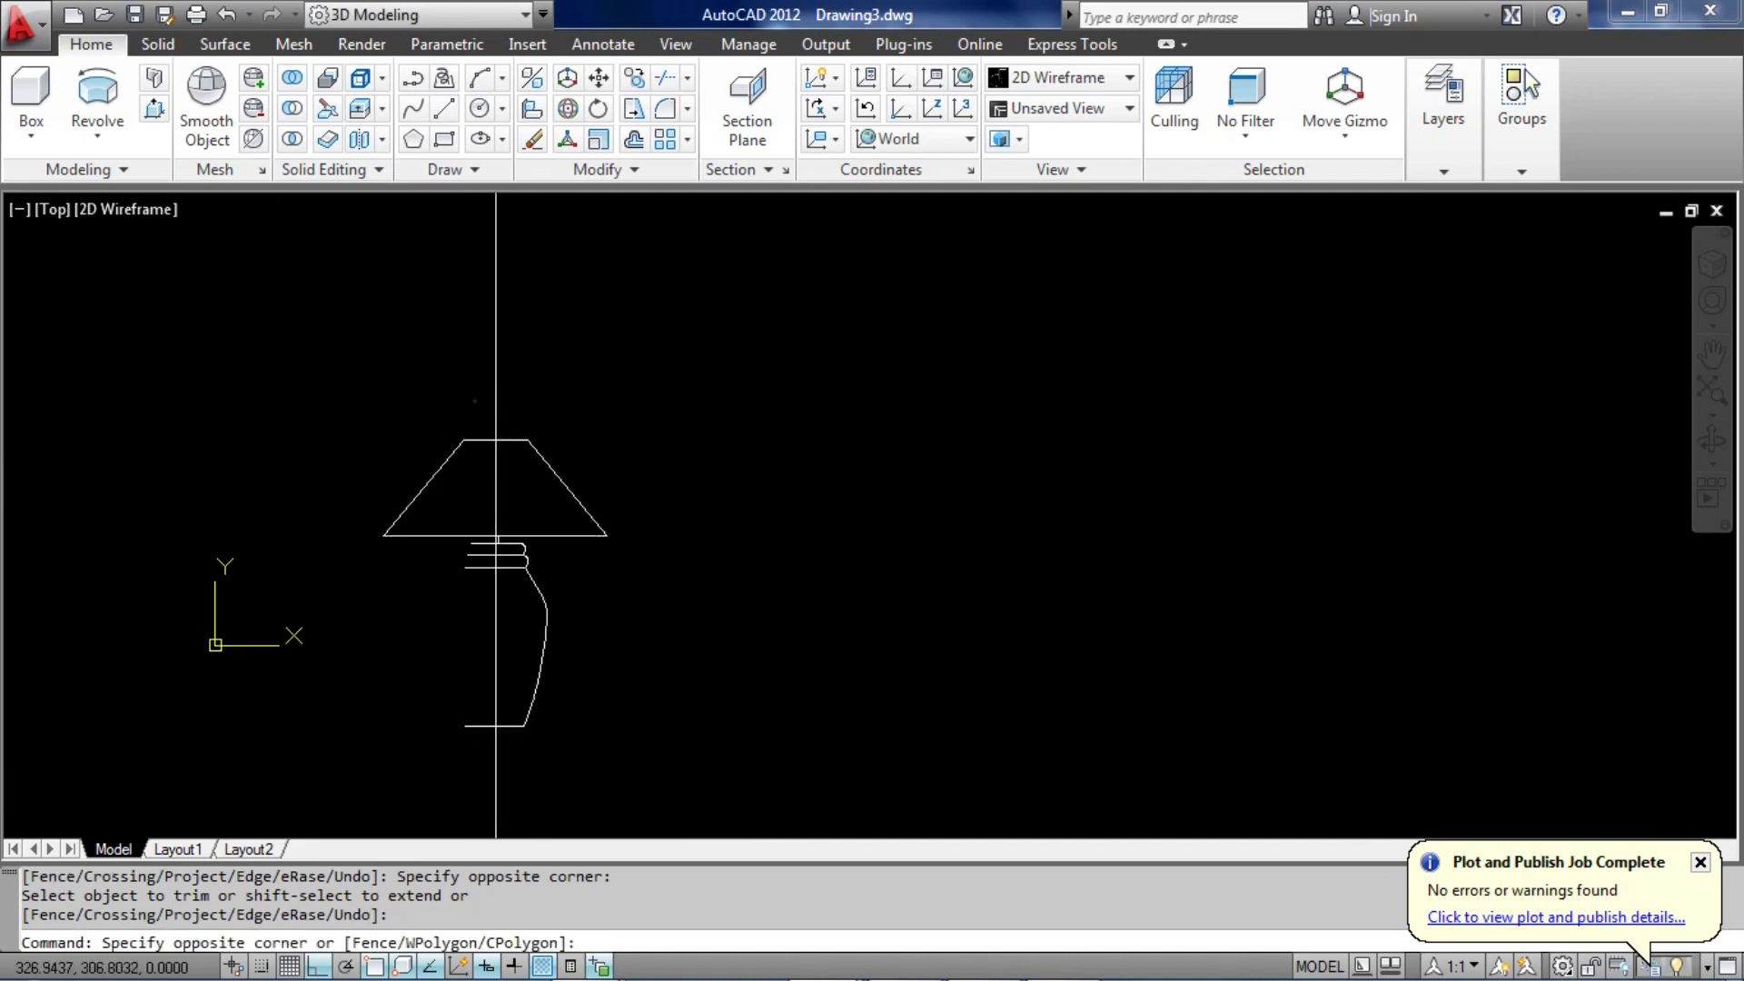
Mirror the right half profile and the base line about a vertical line through the base line's midpoint, keeping the originals
{"action": "left_click", "coordinate": [603, 742]}
{"action": "scroll", "coordinate": [530, 734], "scroll_direction": "up", "scroll_amount": 3}
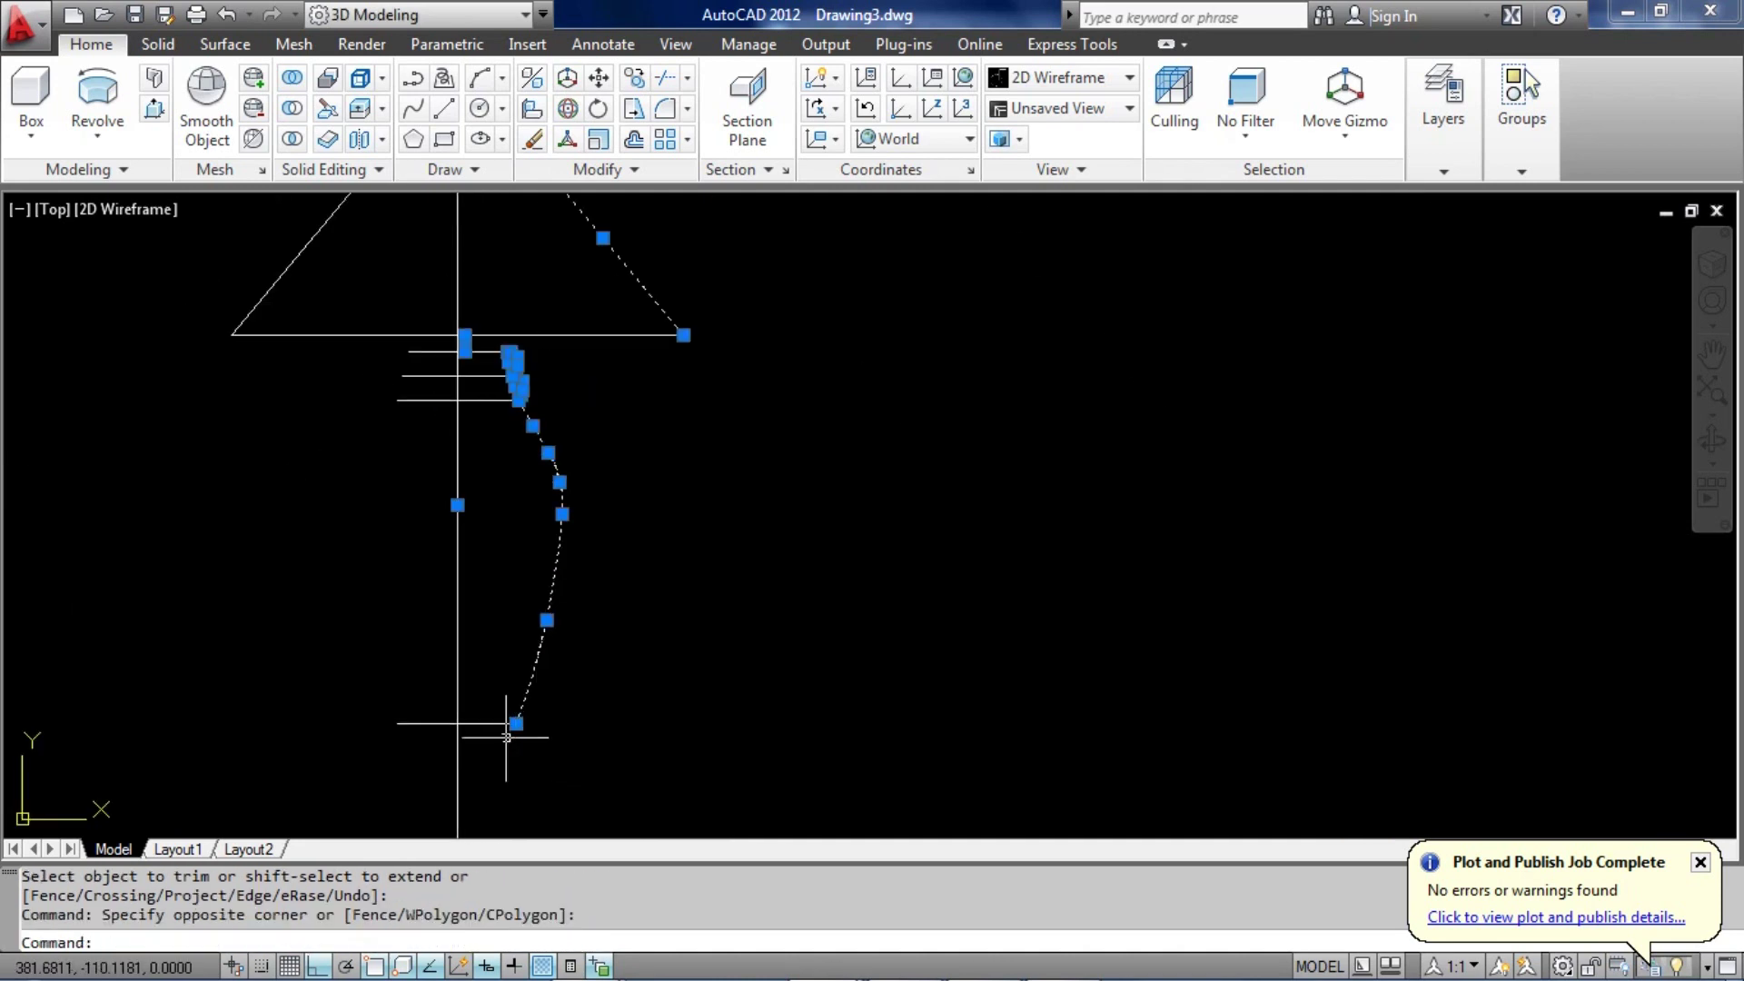
{"action": "scroll", "coordinate": [507, 738], "scroll_direction": "up", "scroll_amount": 2}
{"action": "left_click", "coordinate": [489, 740]}
{"action": "left_click", "coordinate": [452, 663]}
{"action": "middle_click_drag", "start_coordinate": [558, 683], "coordinate": [565, 709]}
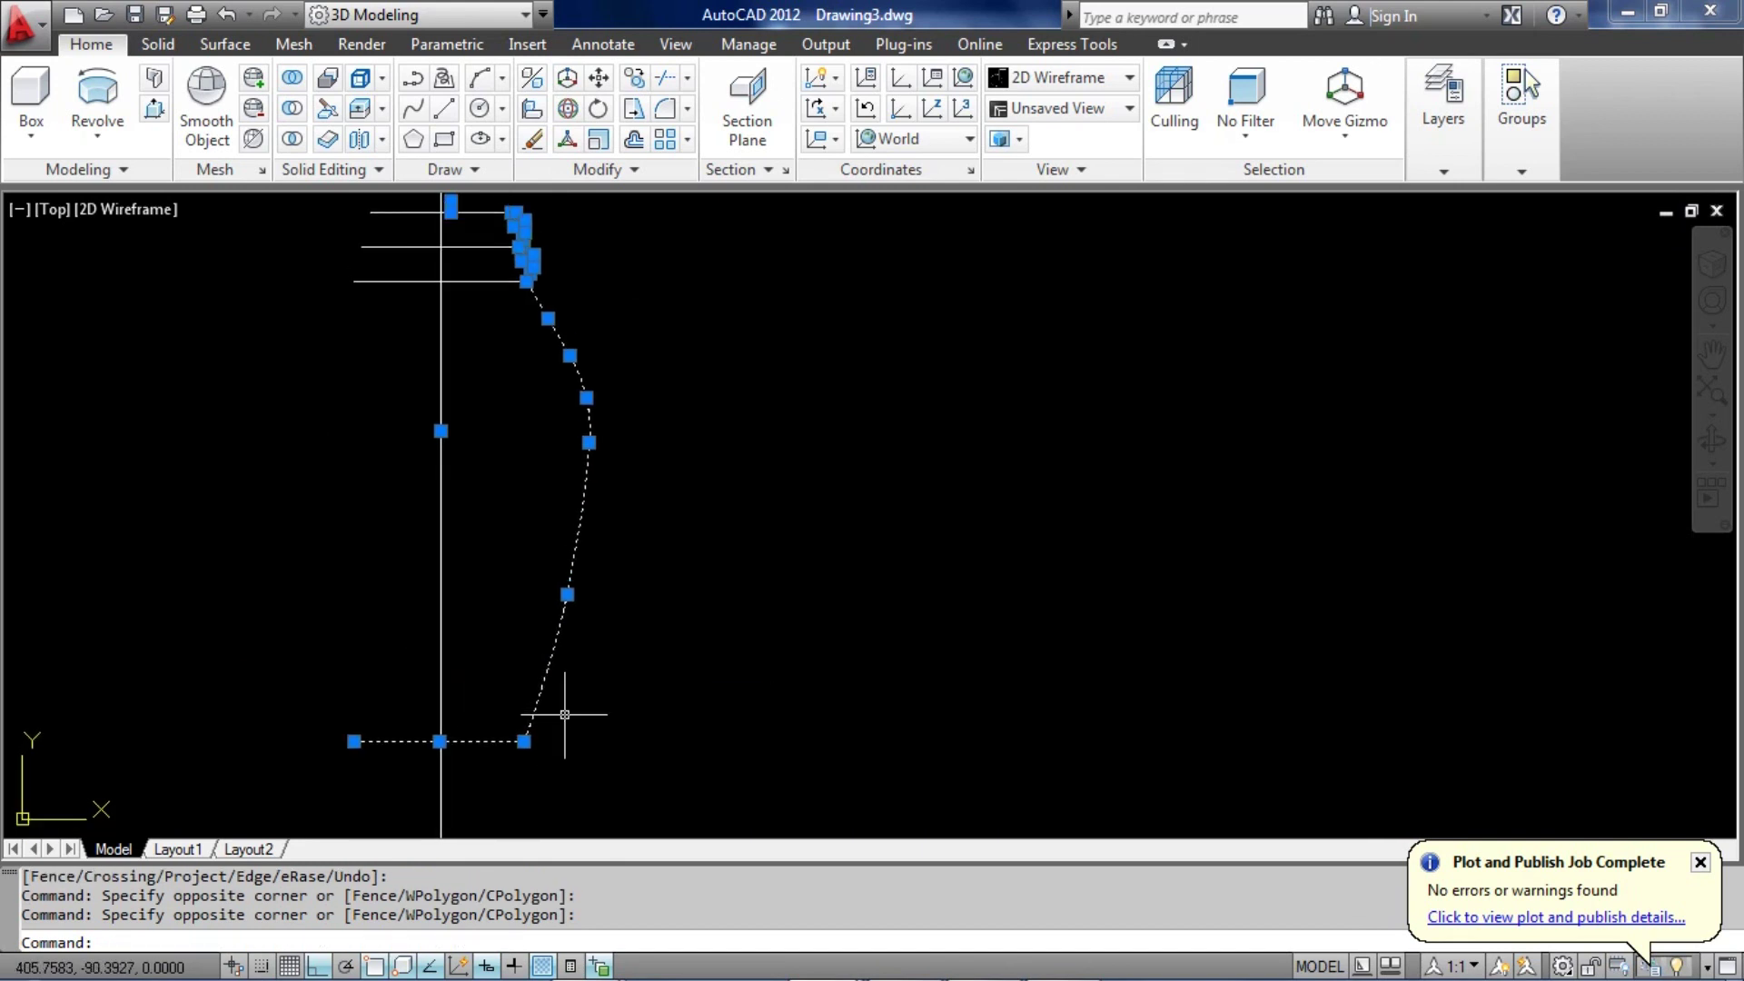
{"action": "type", "text": "I"}
{"action": "key", "text": "Return"}
{"action": "left_click", "coordinate": [439, 741]}
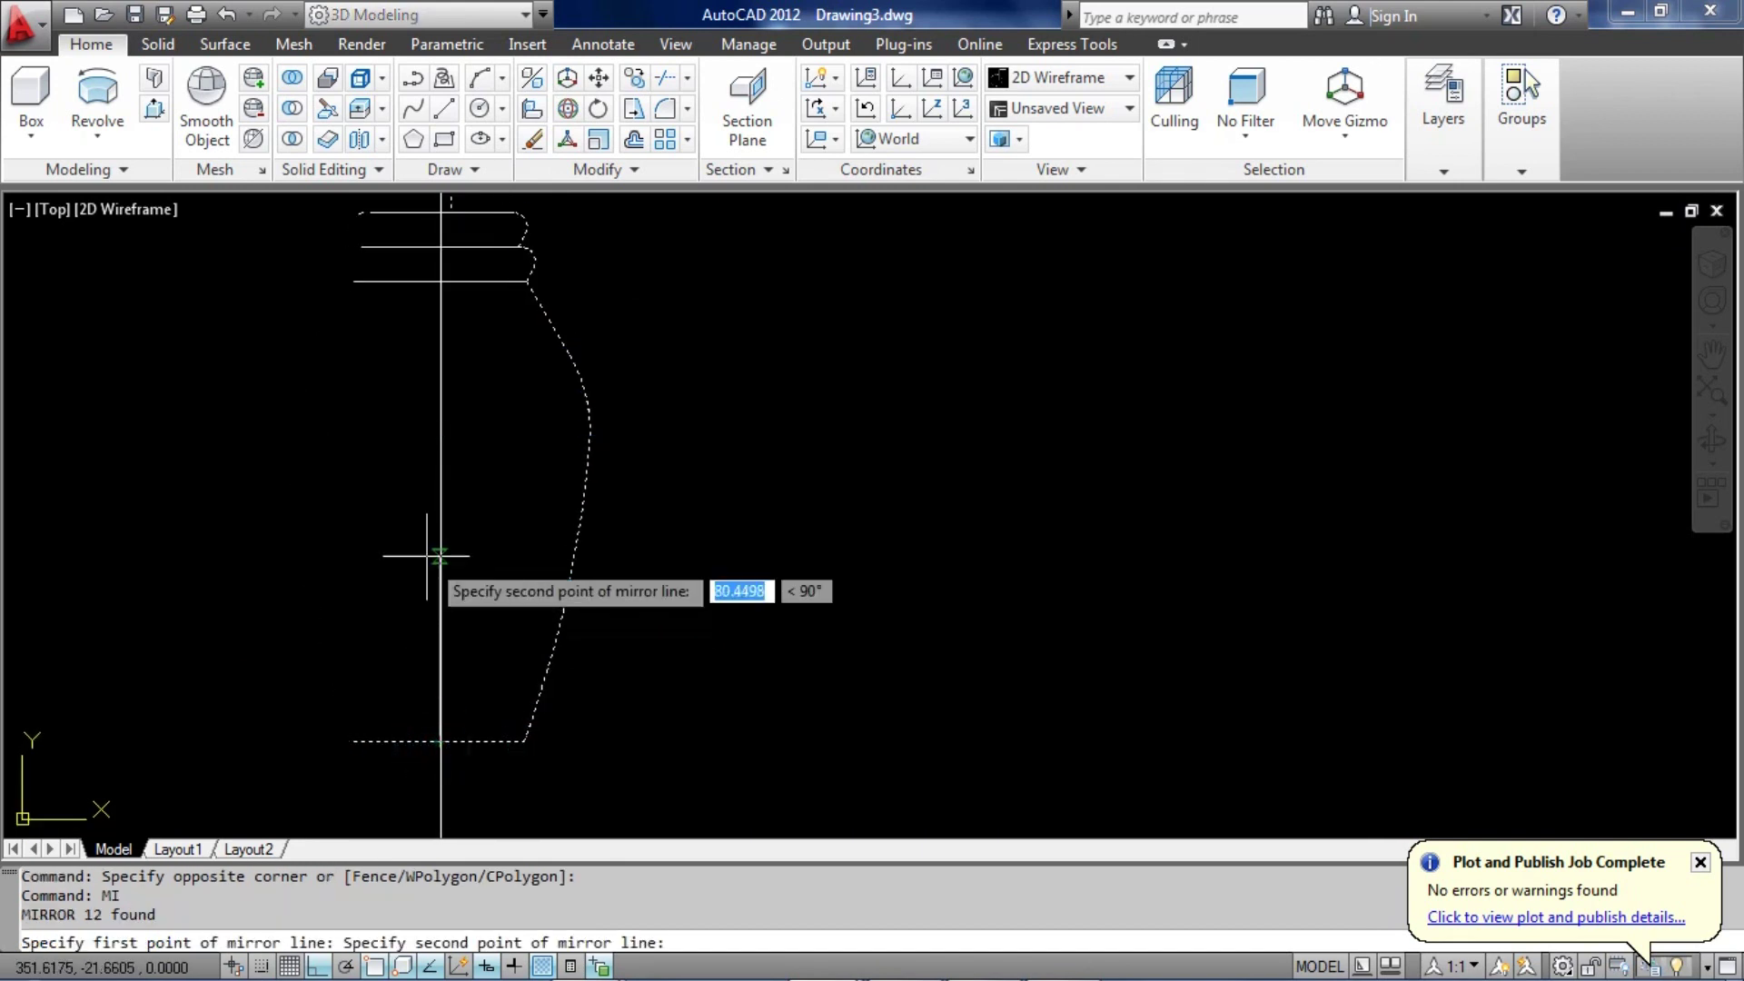
{"action": "left_click", "coordinate": [440, 556]}
{"action": "type", "text": "N"}
{"action": "key", "text": "Return"}
Examine how the mirrored neck rings meet the left ends of the horizontal neck lines
{"action": "scroll", "coordinate": [494, 655], "scroll_direction": "down", "scroll_amount": 2}
{"action": "middle_click_drag", "start_coordinate": [494, 654], "coordinate": [508, 715]}
{"action": "scroll", "coordinate": [478, 494], "scroll_direction": "up", "scroll_amount": 6}
{"action": "scroll", "coordinate": [281, 448], "scroll_direction": "up", "scroll_amount": 5}
{"action": "left_click", "coordinate": [242, 487]}
{"action": "left_click", "coordinate": [189, 441]}
{"action": "scroll", "coordinate": [734, 518], "scroll_direction": "down", "scroll_amount": 6}
{"action": "scroll", "coordinate": [887, 491], "scroll_direction": "up", "scroll_amount": 3}
{"action": "scroll", "coordinate": [923, 499], "scroll_direction": "down", "scroll_amount": 4}
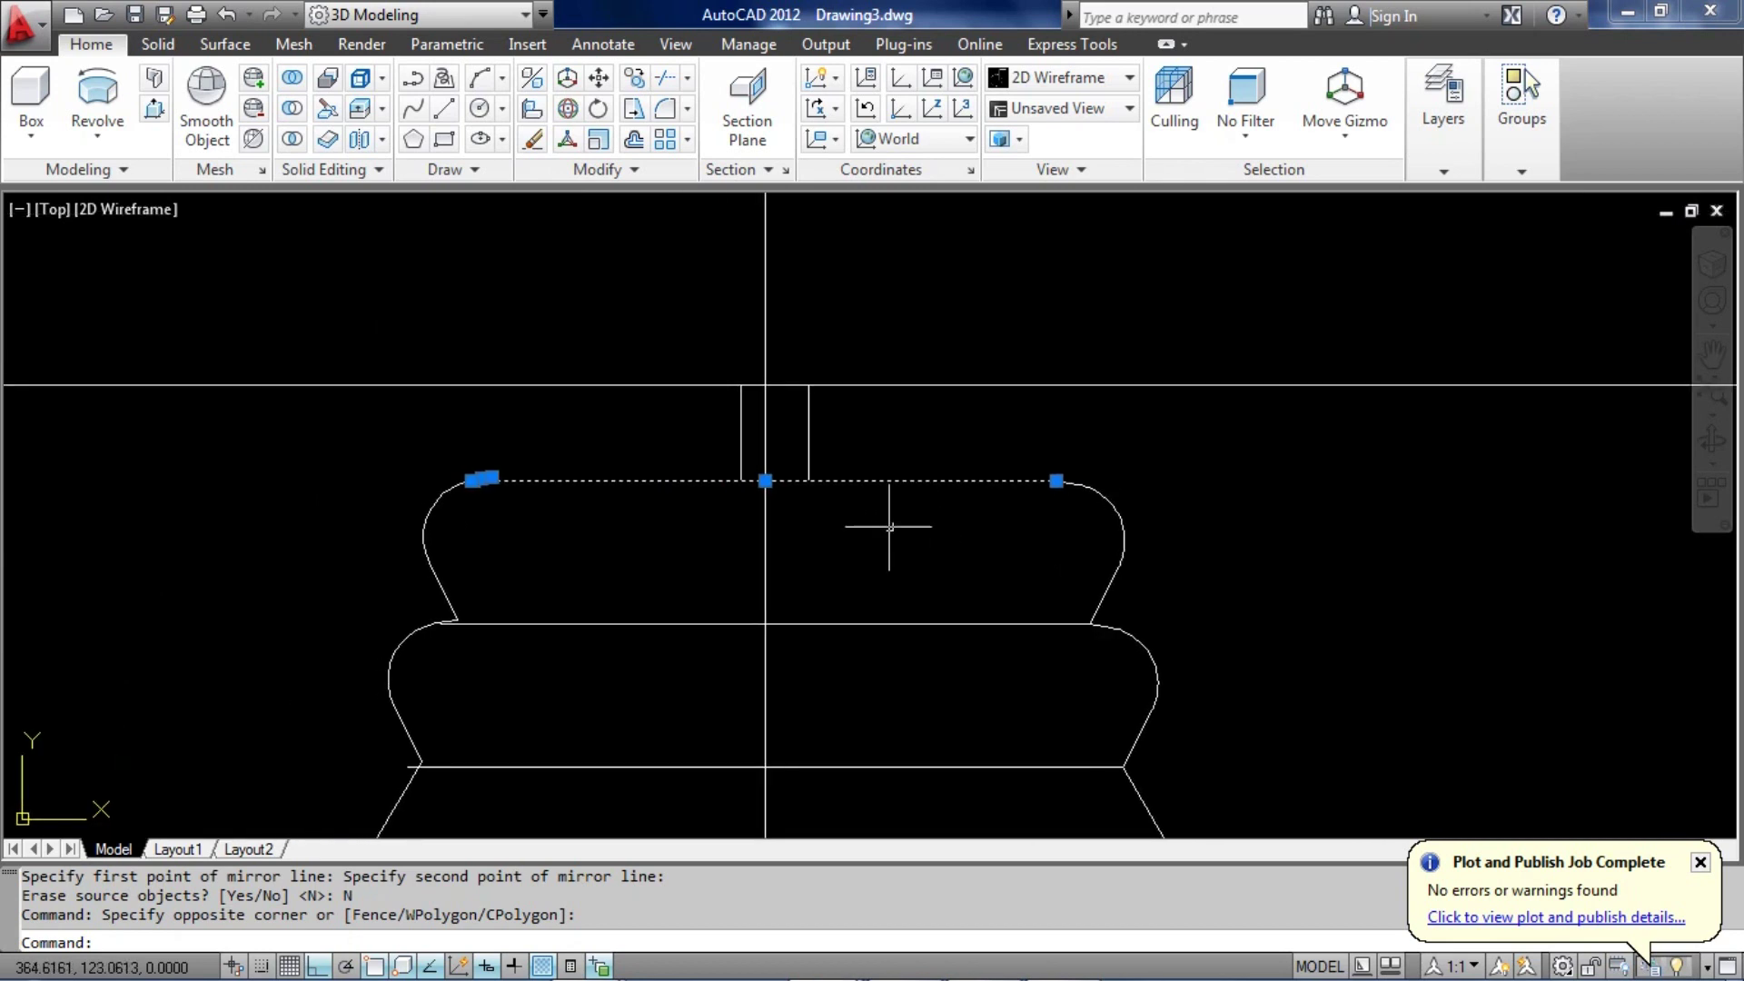
{"action": "scroll", "coordinate": [745, 463], "scroll_direction": "down", "scroll_amount": 4}
Undo the mirror operation so that only the right half of the lamp's body and neck remains
{"action": "key", "text": "ctrl+z"}
{"action": "key", "text": "ctrl+z"}
{"action": "key", "text": "ctrl+z"}
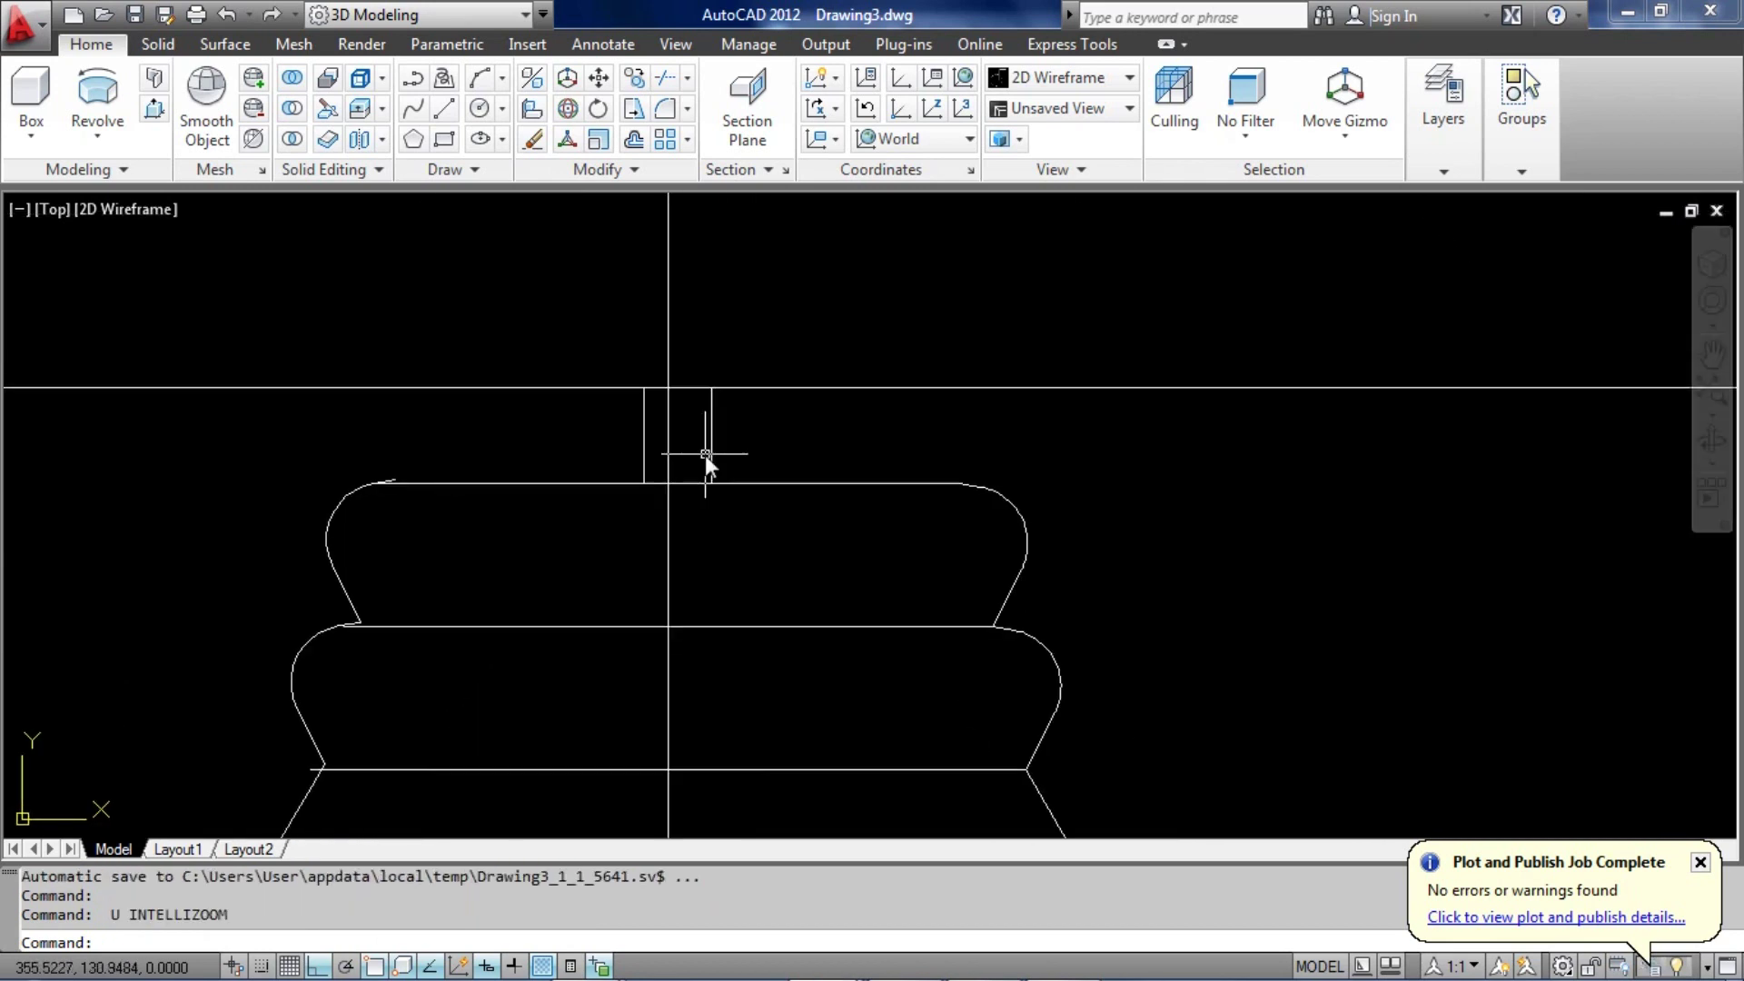
{"action": "scroll", "coordinate": [573, 511], "scroll_direction": "down", "scroll_amount": 2}
{"action": "key", "text": "ctrl+z"}
{"action": "key", "text": "ctrl+z"}
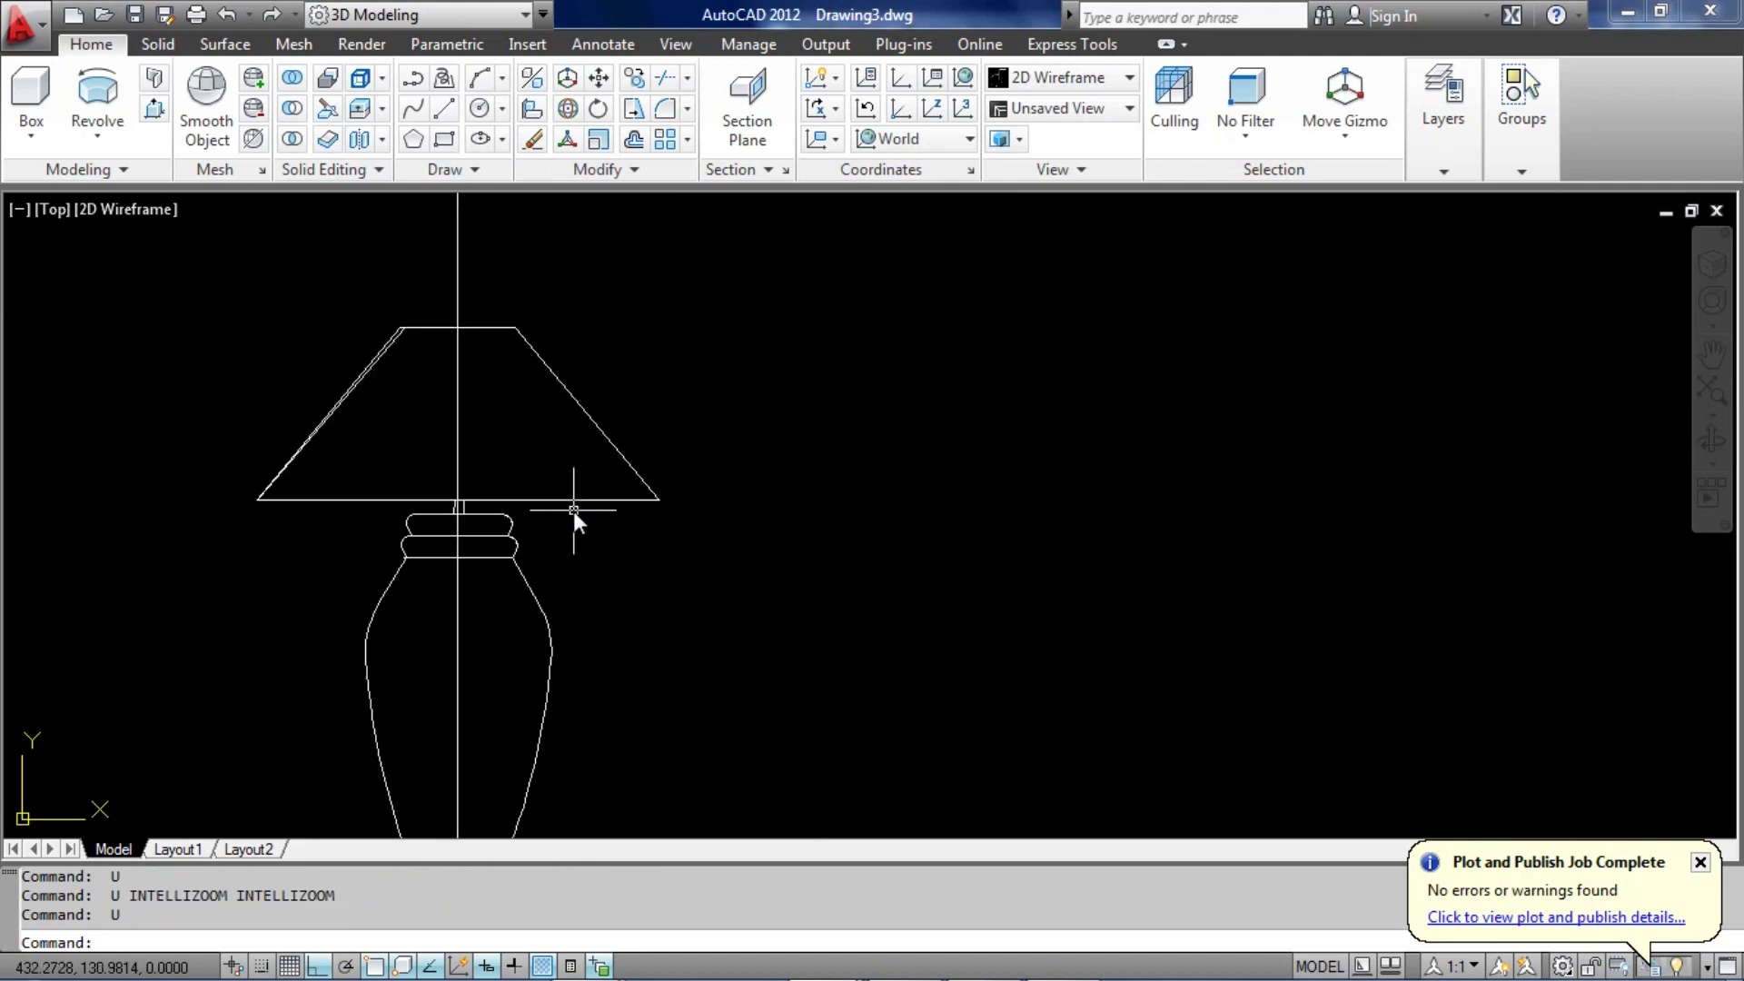
{"action": "key", "text": "ctrl+z"}
{"action": "key", "text": "ctrl+z"}
{"action": "key", "text": "ctrl+z"}
{"action": "scroll", "coordinate": [506, 584], "scroll_direction": "down", "scroll_amount": 3}
{"action": "scroll", "coordinate": [495, 506], "scroll_direction": "up", "scroll_amount": 3}
{"action": "middle_click_drag", "start_coordinate": [495, 506], "coordinate": [491, 496]}
{"action": "scroll", "coordinate": [482, 472], "scroll_direction": "down", "scroll_amount": 2}
{"action": "scroll", "coordinate": [453, 453], "scroll_direction": "up", "scroll_amount": 3}
{"action": "scroll", "coordinate": [449, 399], "scroll_direction": "down", "scroll_amount": 2}
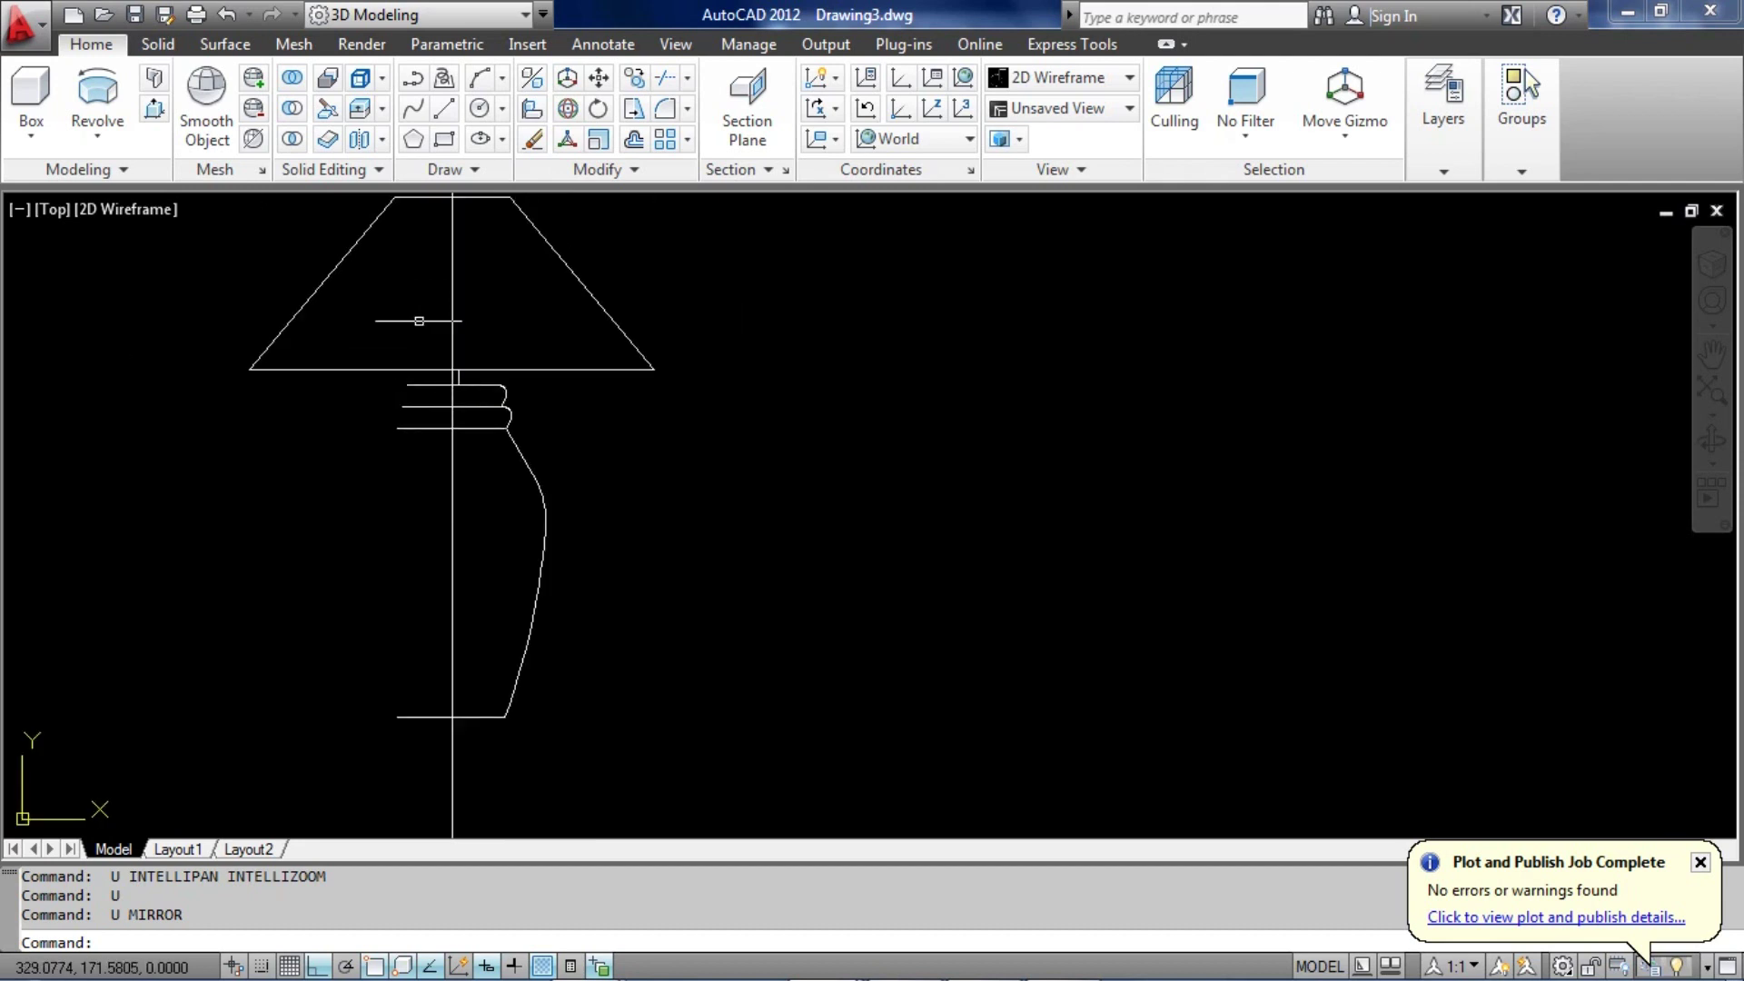
Trim the base line and the three horizontal neck lines back to the vertical centre line, removing their left portions
{"action": "left_click", "coordinate": [383, 316]}
{"action": "left_click", "coordinate": [610, 775]}
{"action": "left_click", "coordinate": [528, 784]}
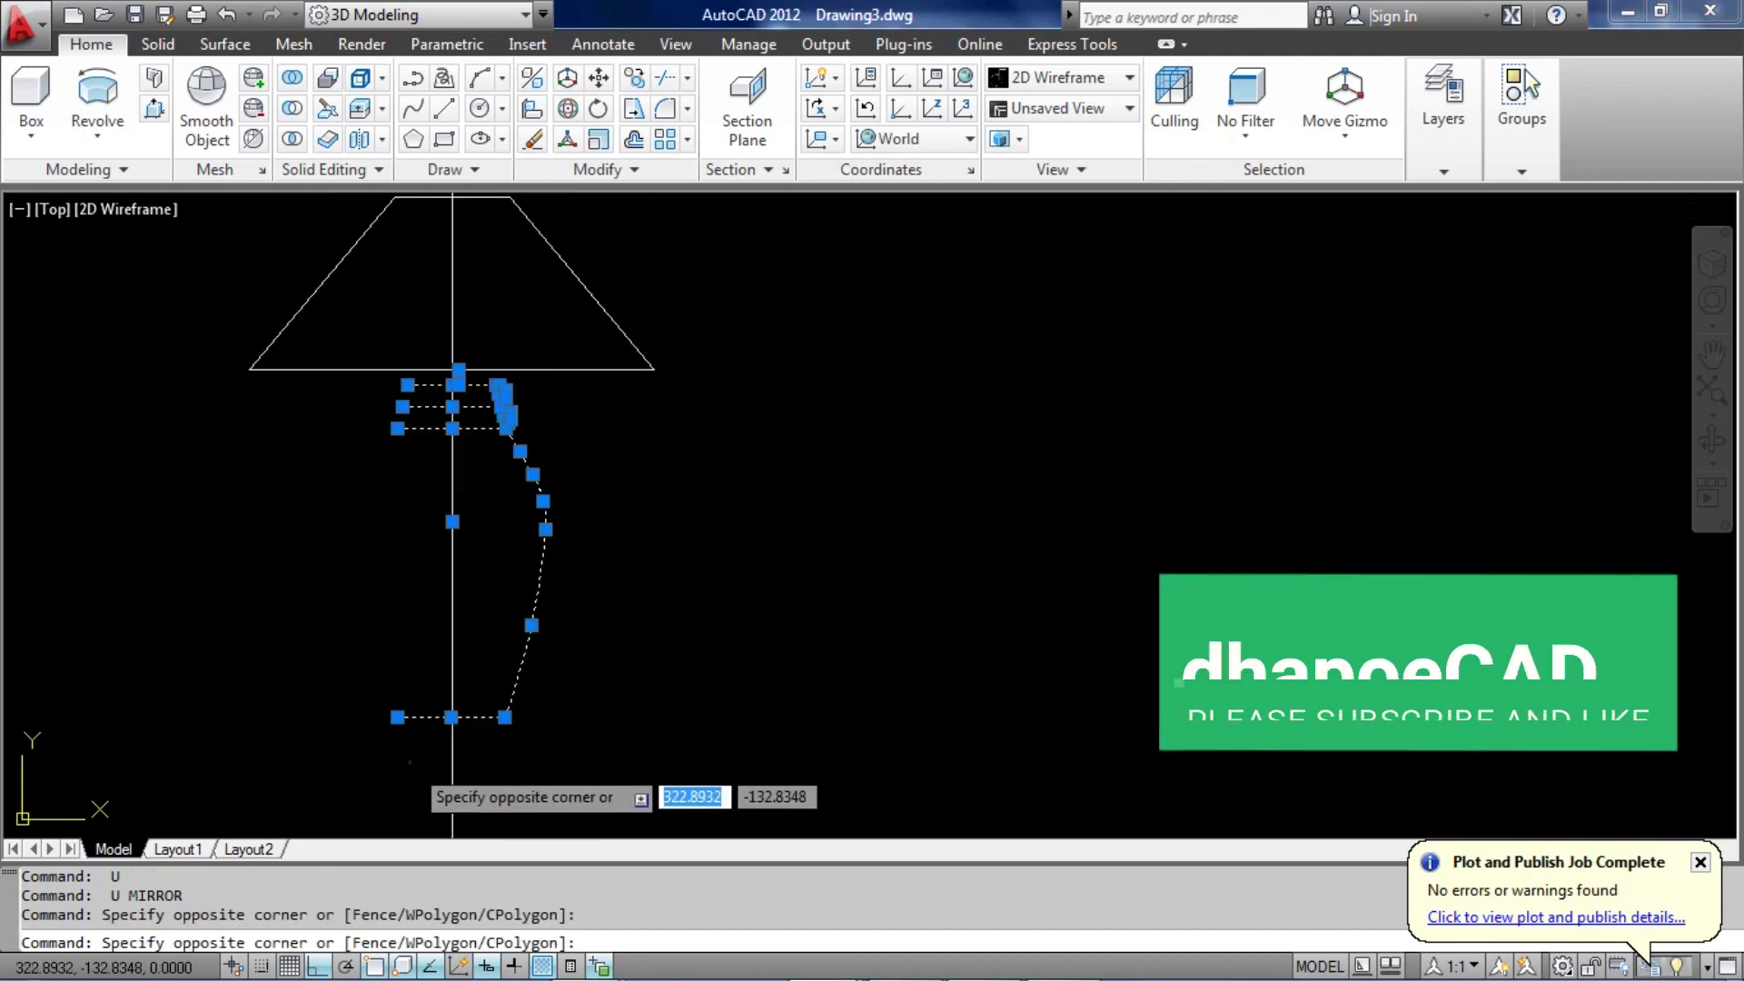
{"action": "left_click", "coordinate": [422, 782]}
{"action": "type", "text": "tr"}
{"action": "key", "text": "Return"}
{"action": "left_click", "coordinate": [424, 736]}
{"action": "left_click", "coordinate": [398, 497]}
{"action": "left_click", "coordinate": [416, 436]}
{"action": "left_click", "coordinate": [392, 394]}
{"action": "left_click", "coordinate": [409, 393]}
{"action": "left_click", "coordinate": [386, 373]}
{"action": "key", "text": "Return"}
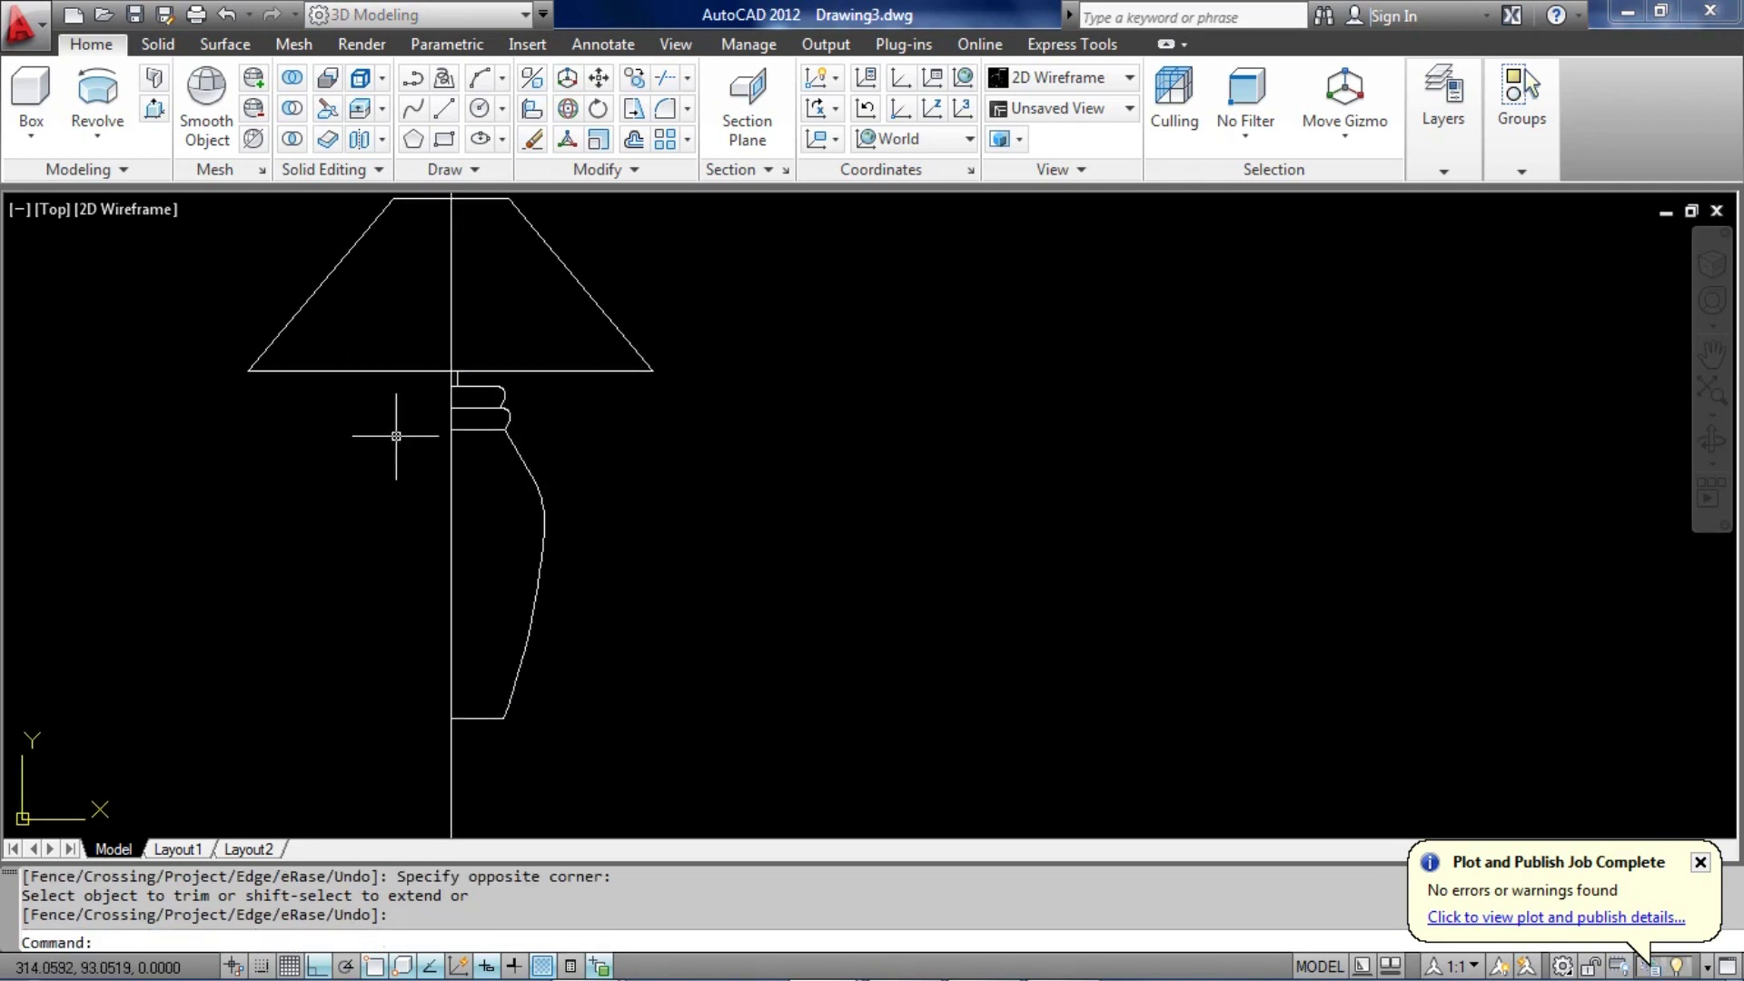
Mirror the right half of the body, neck and base about the vertical centre line, keeping the source objects
{"action": "left_click", "coordinate": [425, 348]}
{"action": "left_click", "coordinate": [595, 772]}
{"action": "middle_click_drag", "start_coordinate": [587, 723], "coordinate": [587, 705]}
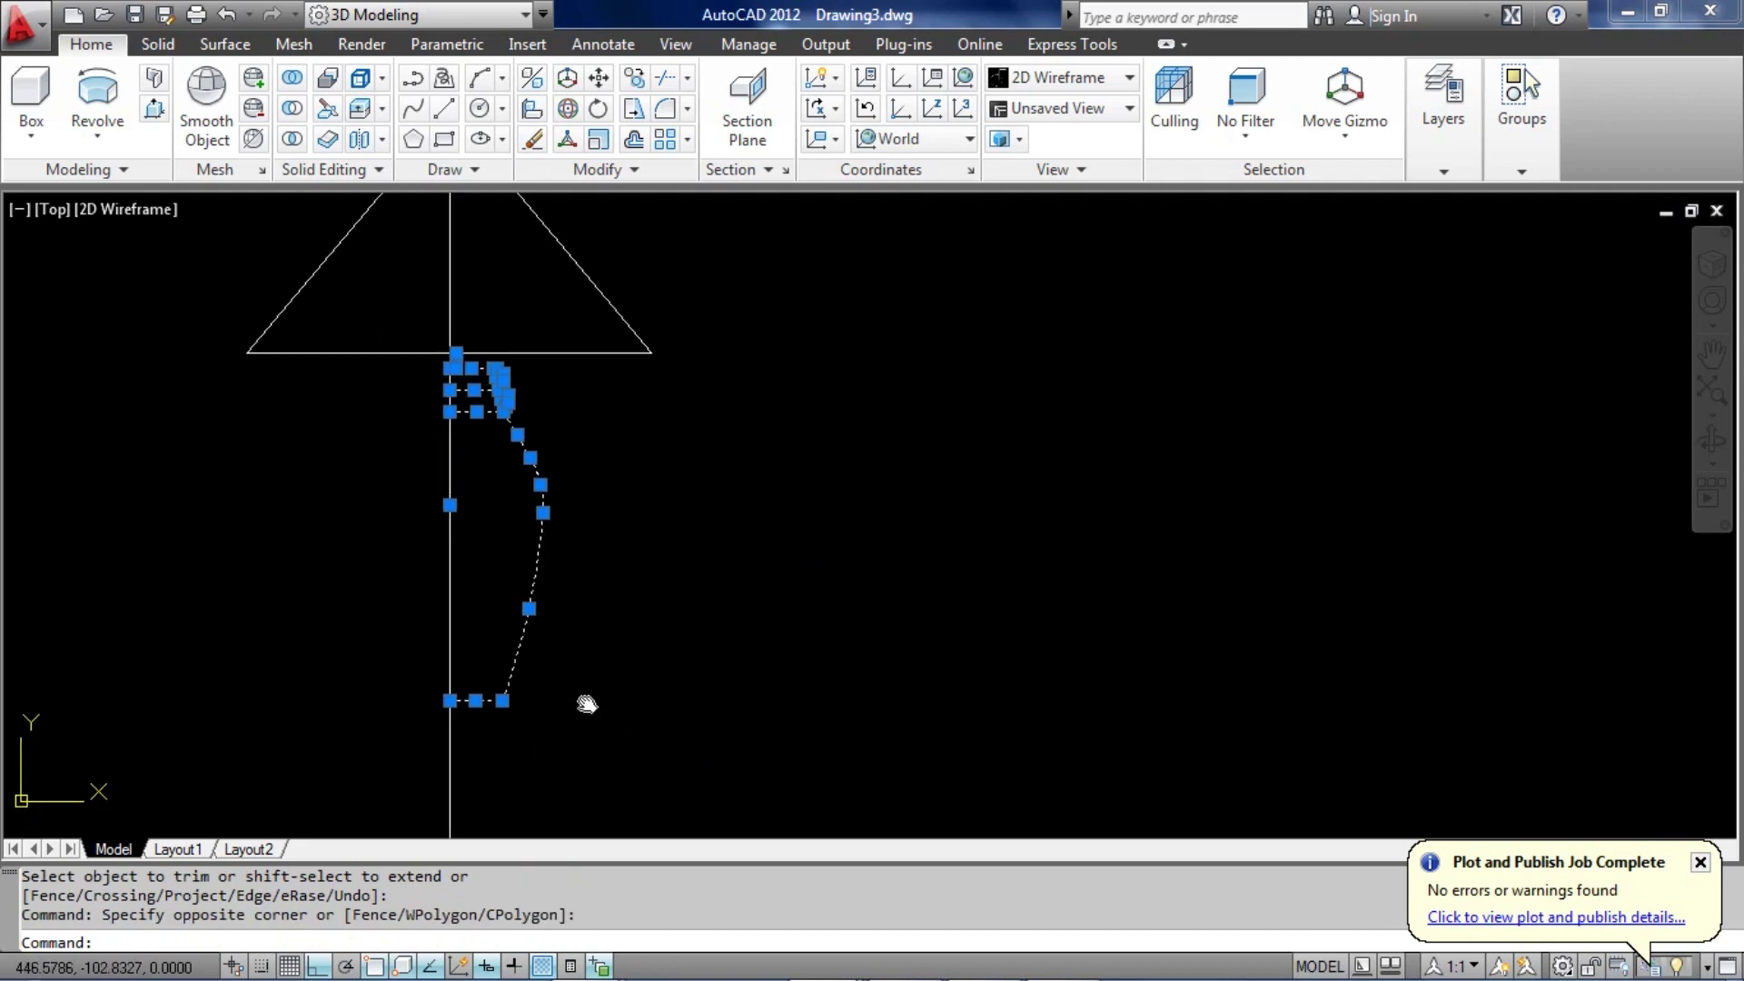
{"action": "type", "text": "MI"}
{"action": "key", "text": "Return"}
{"action": "left_click", "coordinate": [450, 700]}
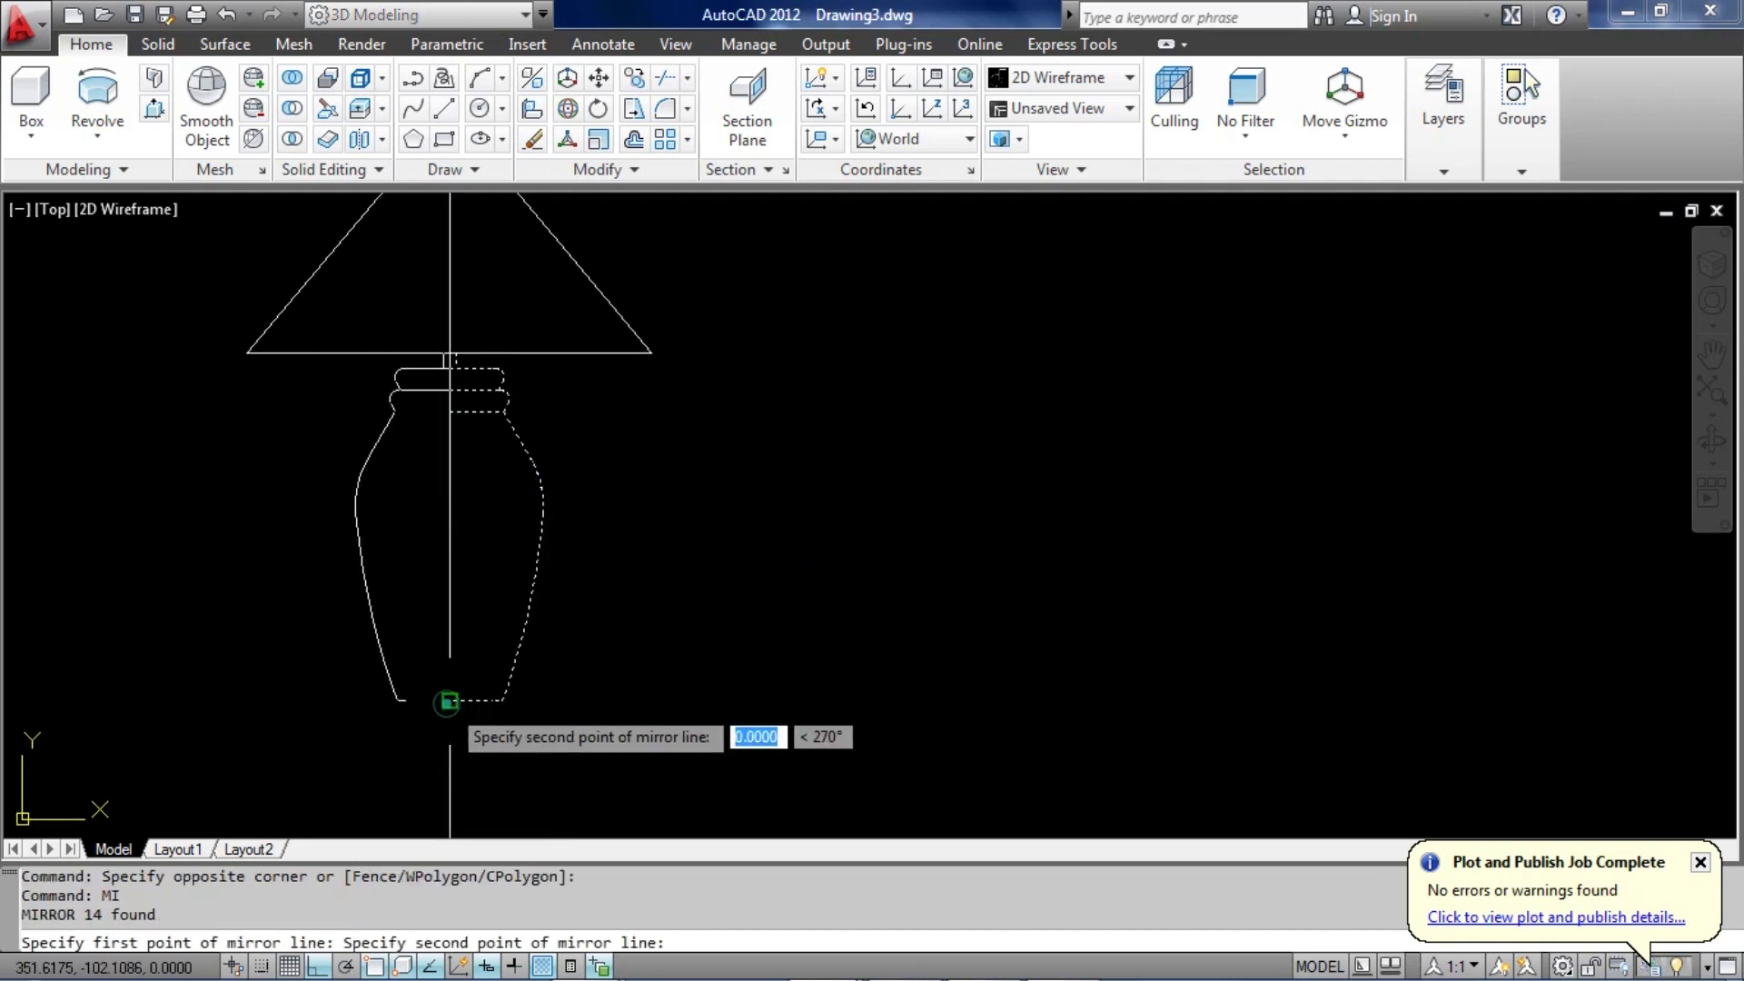
{"action": "left_click", "coordinate": [450, 411]}
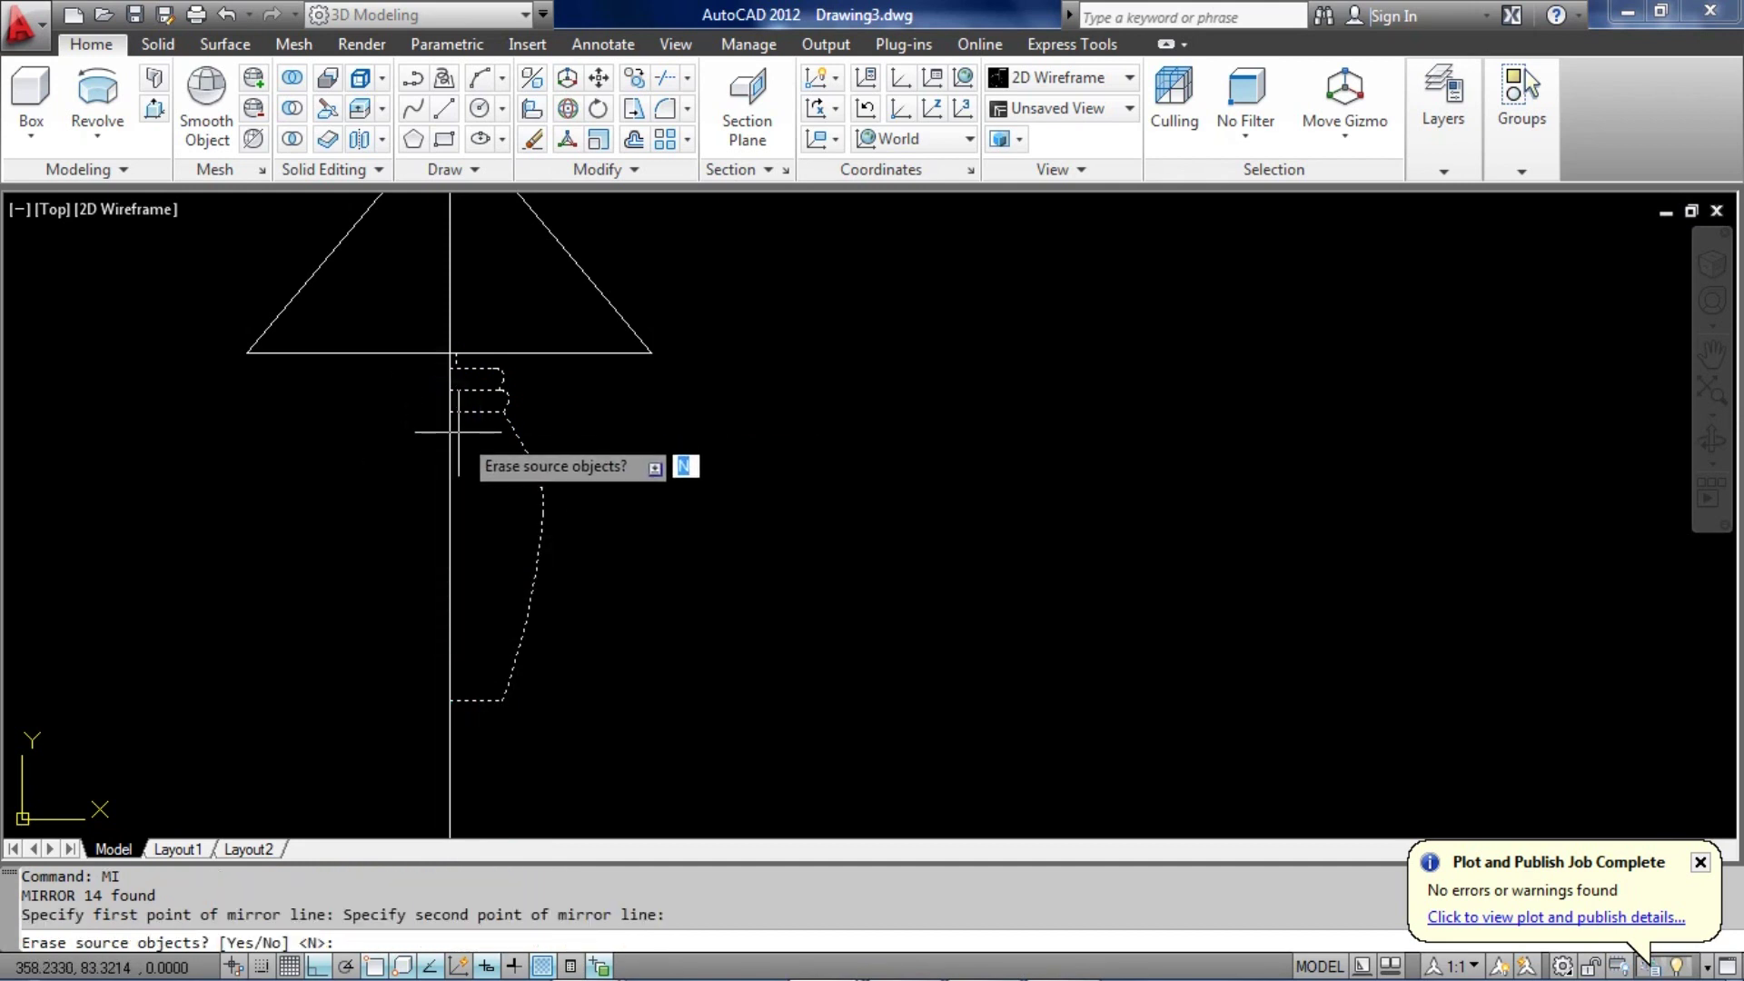
{"action": "key", "text": "Return"}
Erase the vertical centre line running through the lamp profile
{"action": "scroll", "coordinate": [495, 517], "scroll_direction": "up", "scroll_amount": 3}
{"action": "middle_click_drag", "start_coordinate": [494, 516], "coordinate": [494, 529]}
{"action": "scroll", "coordinate": [494, 530], "scroll_direction": "down", "scroll_amount": 4}
{"action": "left_click", "coordinate": [505, 741]}
{"action": "left_click", "coordinate": [352, 739]}
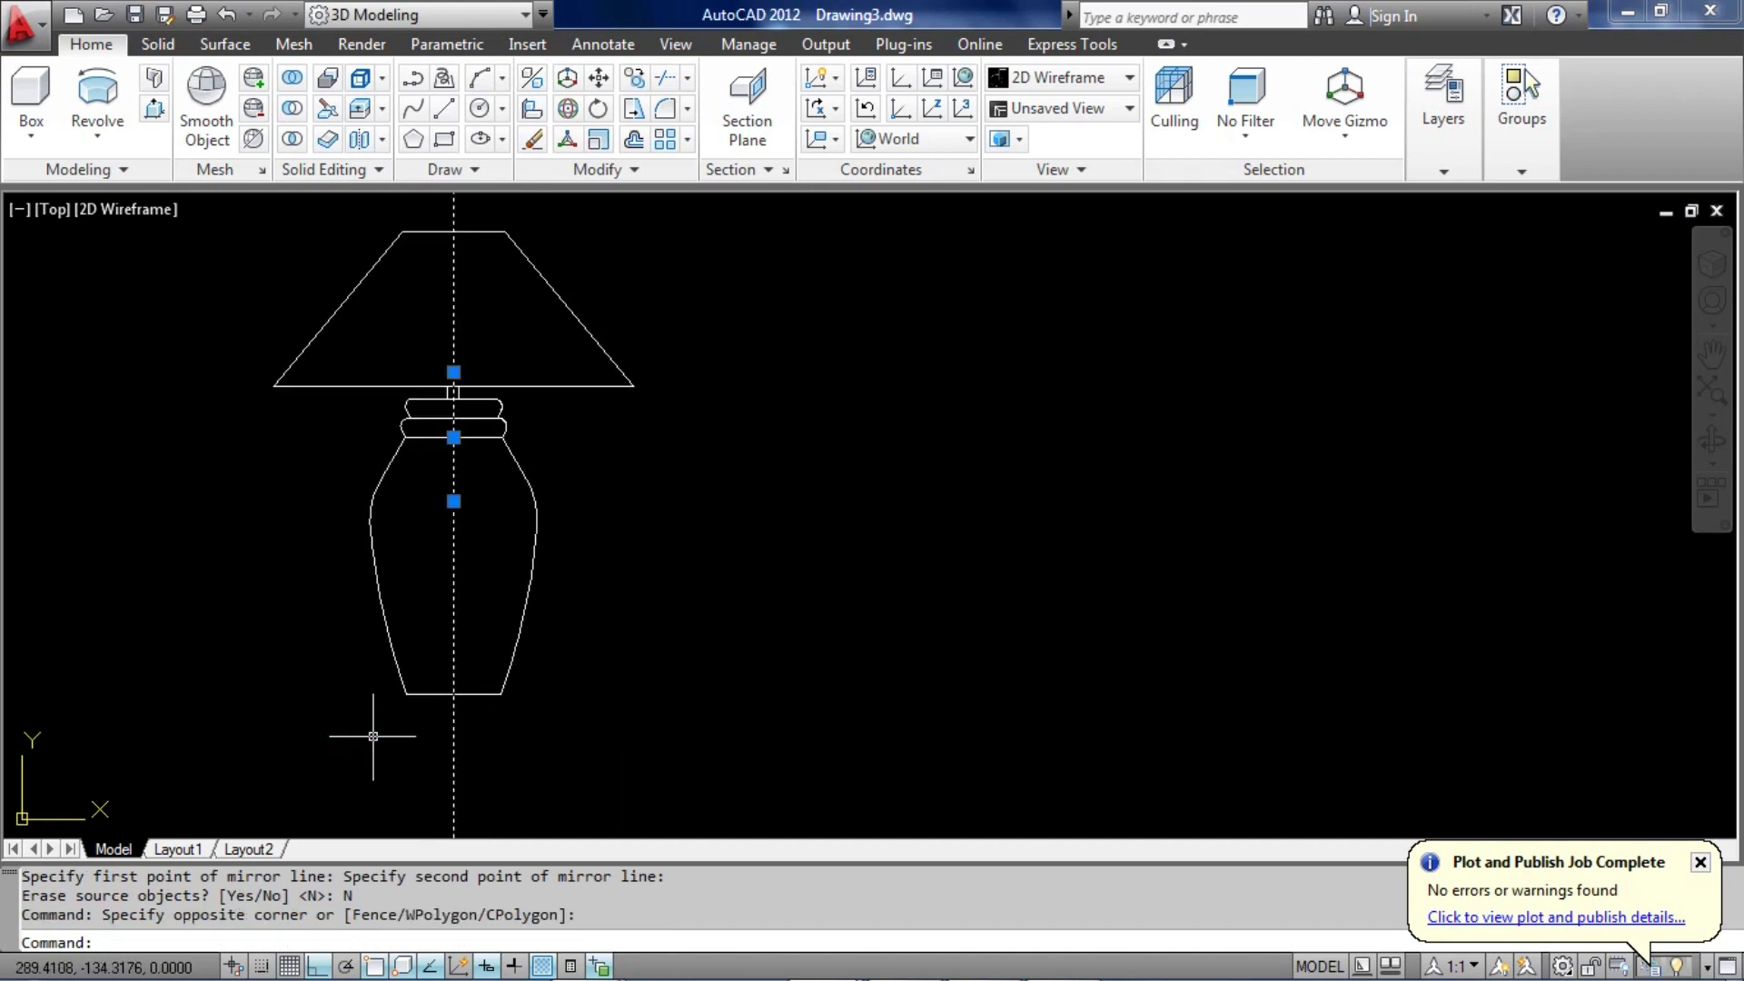
{"action": "type", "text": "e"}
{"action": "key", "text": "Return"}
{"action": "mouse_move", "coordinate": [557, 685]}
{"action": "middle_mouse_down"}
{"action": "mouse_move", "coordinate": [592, 717]}
{"action": "mouse_move", "coordinate": [797, 644]}
{"action": "mouse_move", "coordinate": [1075, 658]}
{"action": "mouse_move", "coordinate": [1017, 670]}
{"action": "middle_mouse_up"}
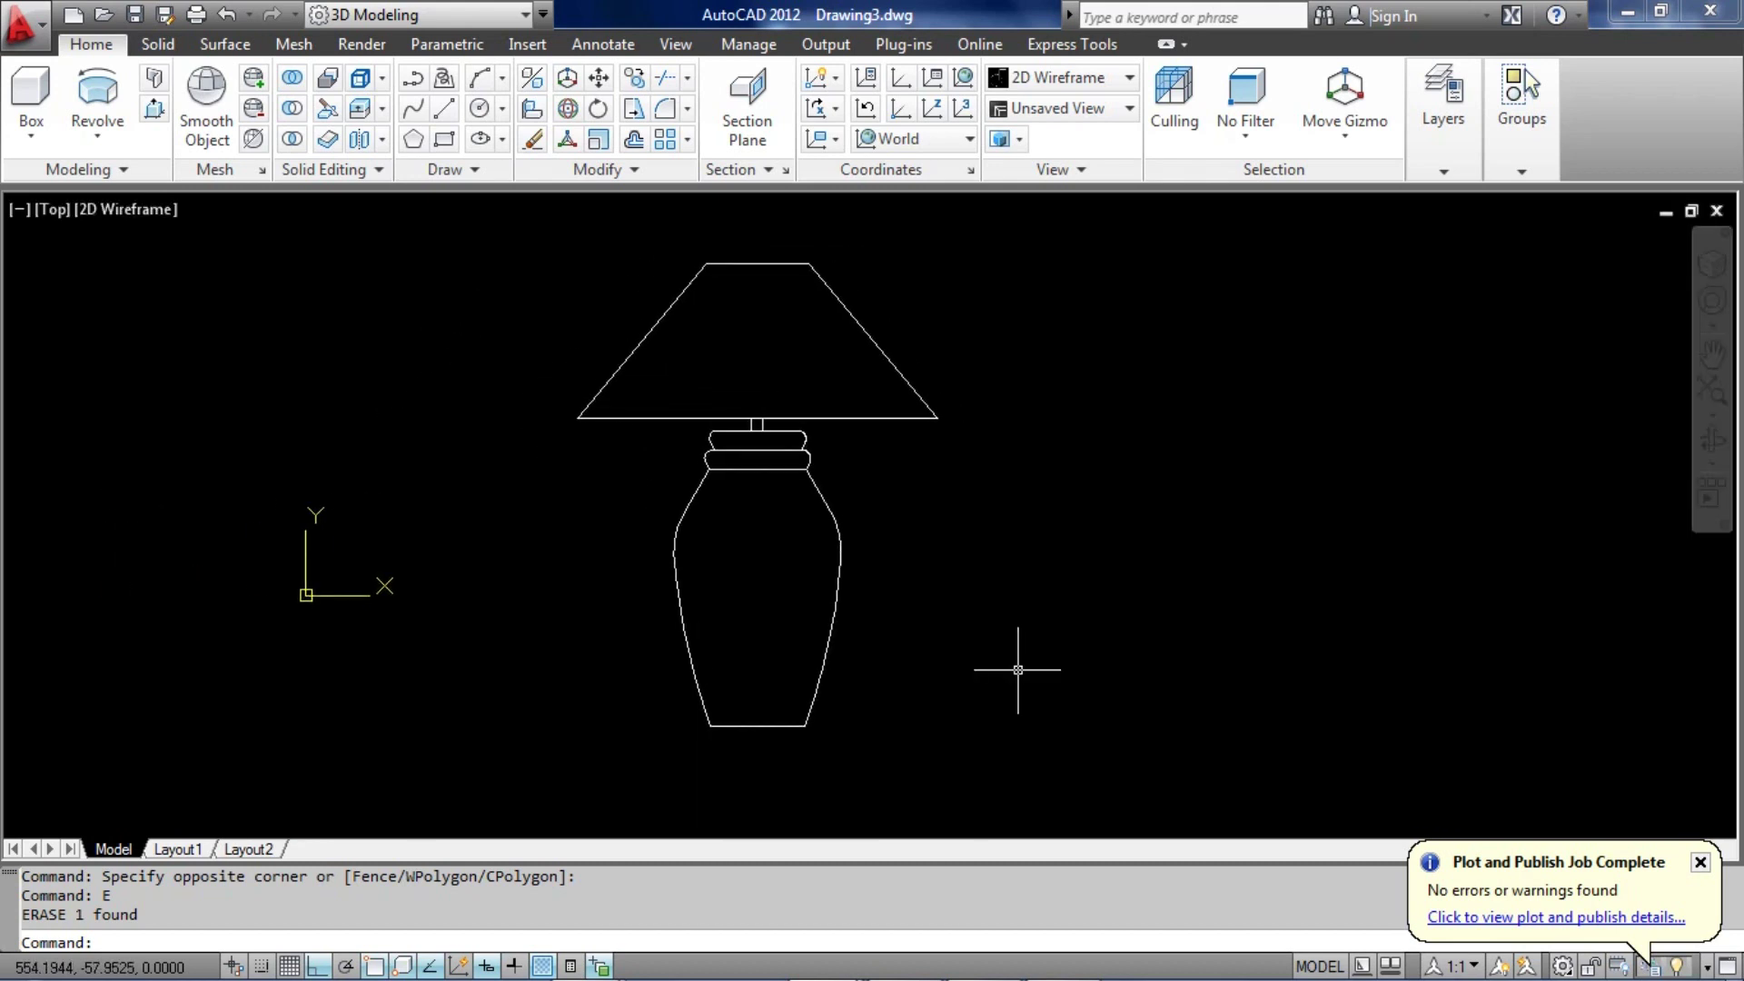